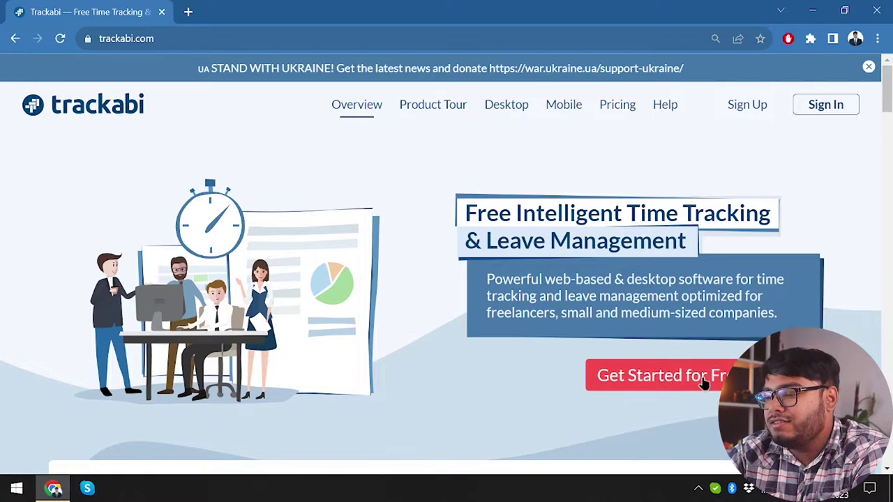
Open the Trackabi pricing page and scroll through the available plans.
left_click(618, 109)
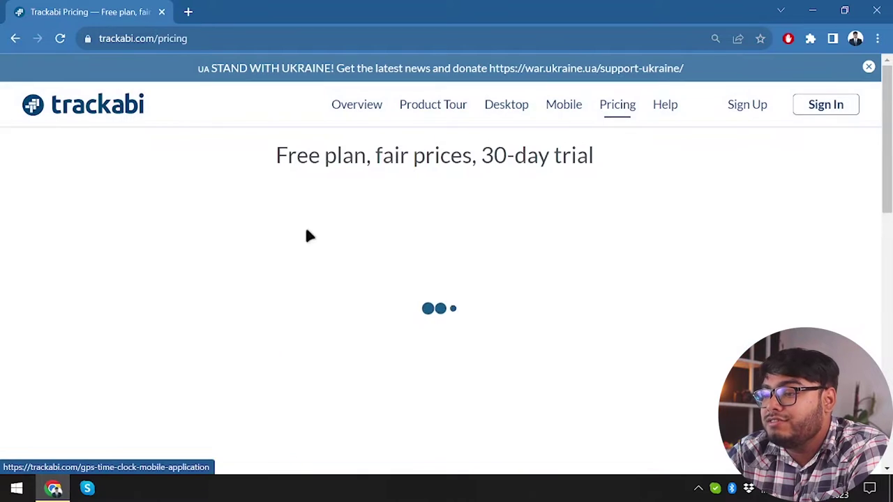
scroll(251, 268, "down", 1)
scroll(252, 272, "down", 3)
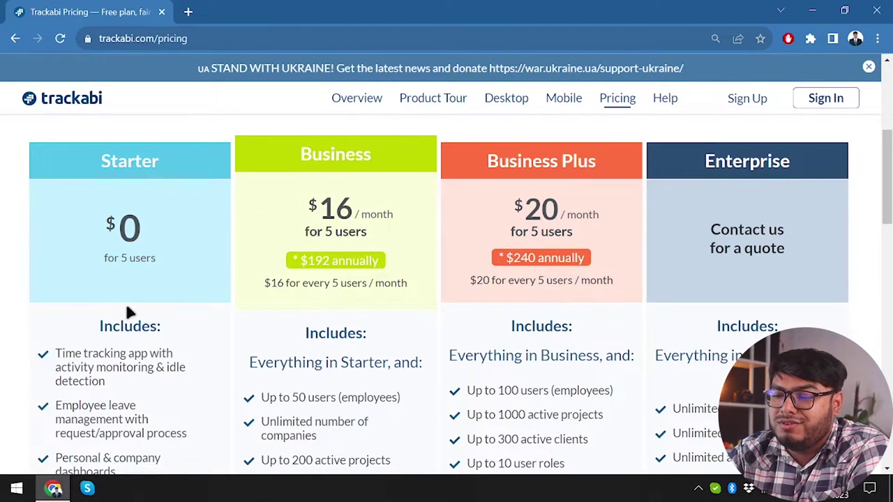
scroll(121, 262, "down", 2)
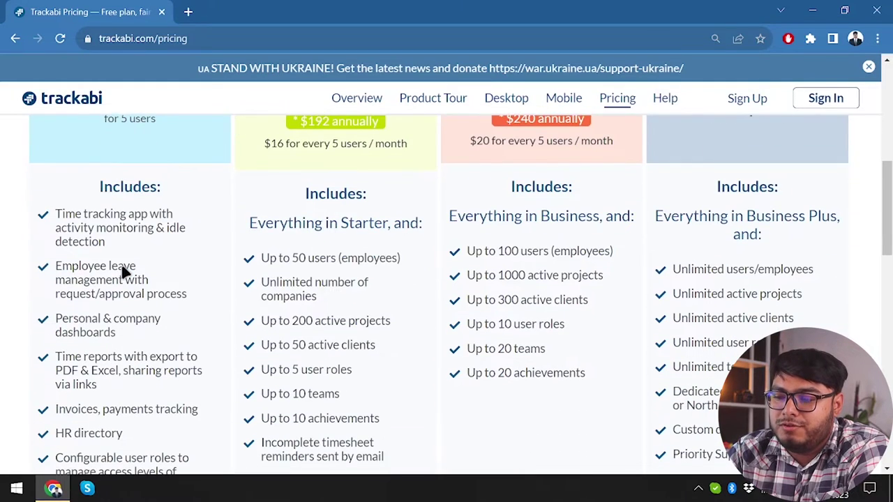
scroll(122, 269, "up", 2)
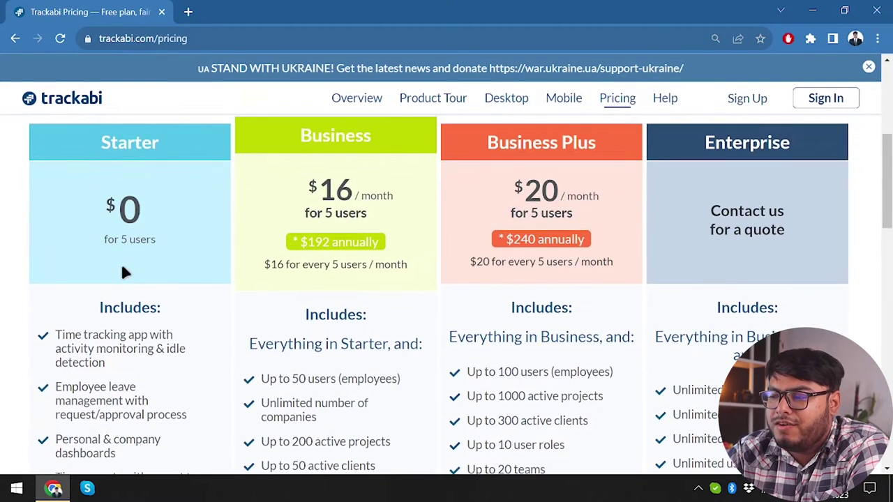
scroll(121, 263, "down", 2)
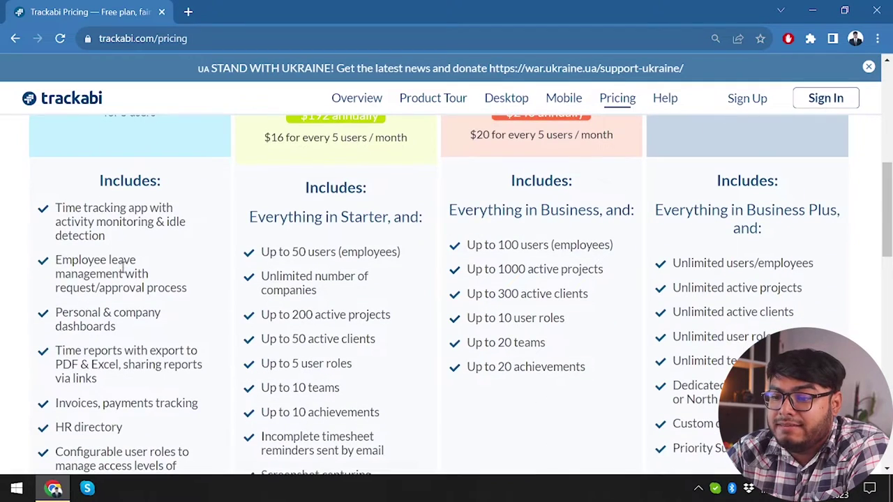
scroll(122, 269, "down", 2)
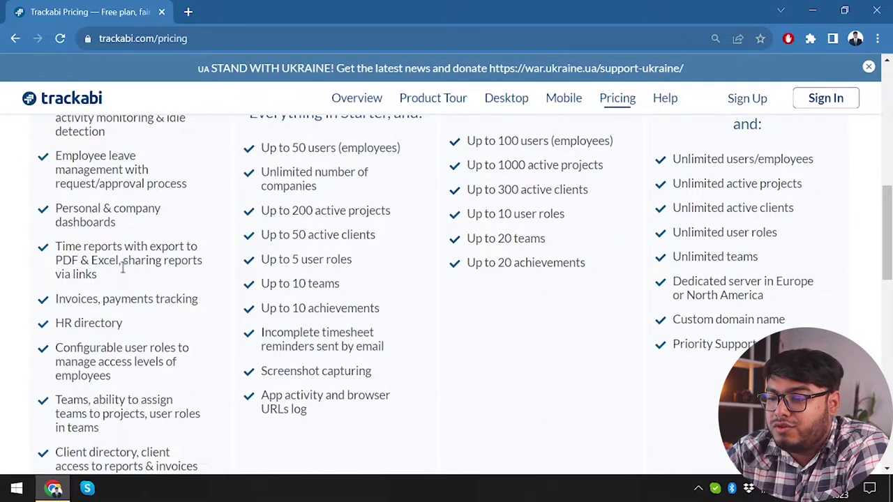
scroll(122, 268, "up", 2)
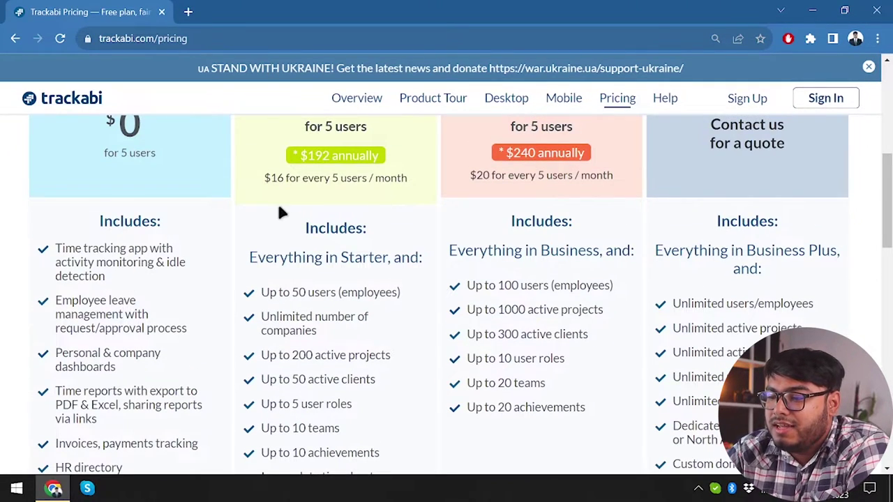
scroll(279, 209, "up", 2)
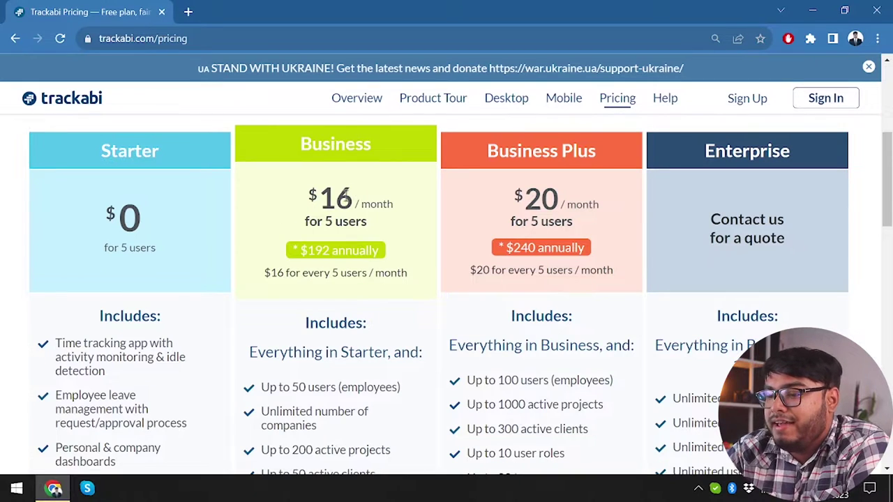
scroll(322, 255, "up", 2)
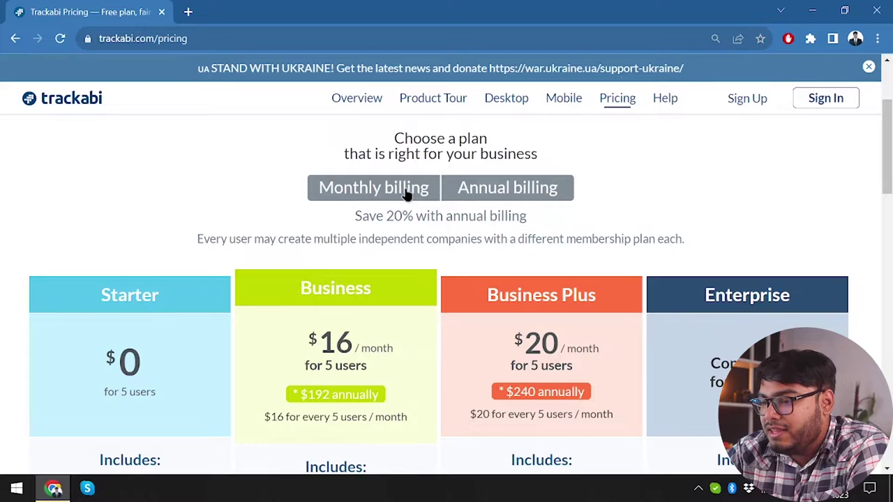
Compare monthly and annual billing, ending on annual rates: Business $16, Business Plus $20.
left_click(418, 187)
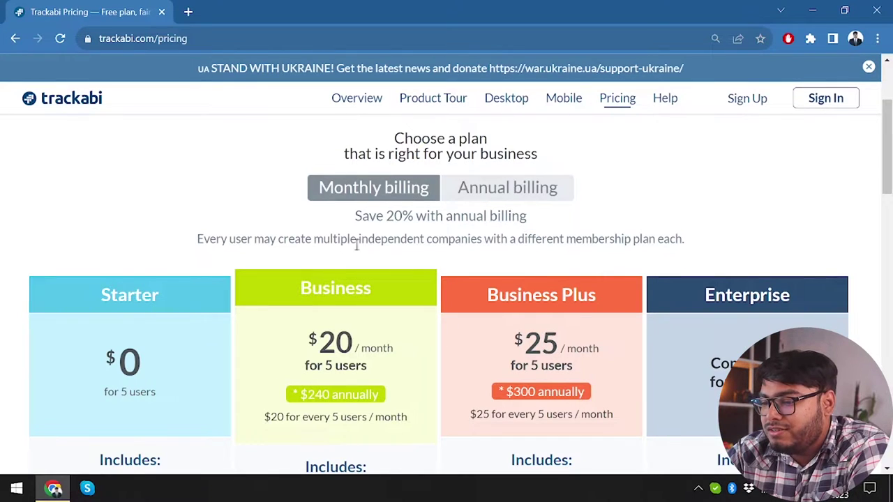
scroll(359, 334, "down", 1)
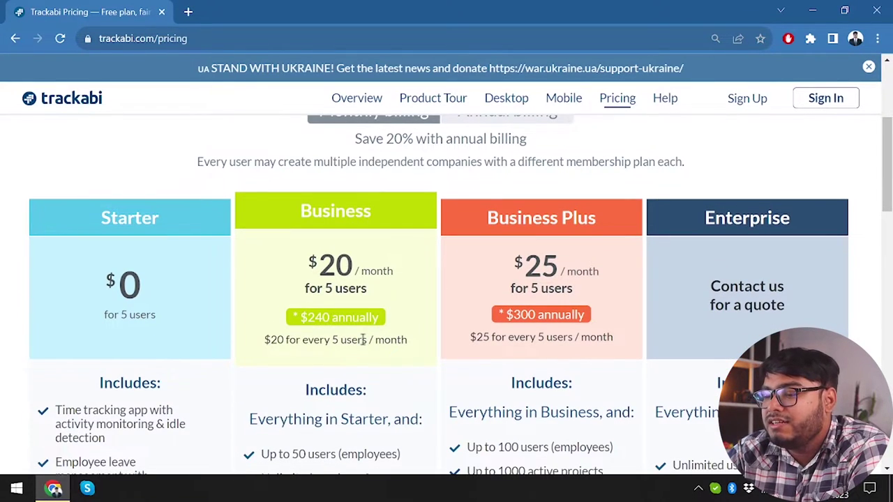
left_click(468, 125)
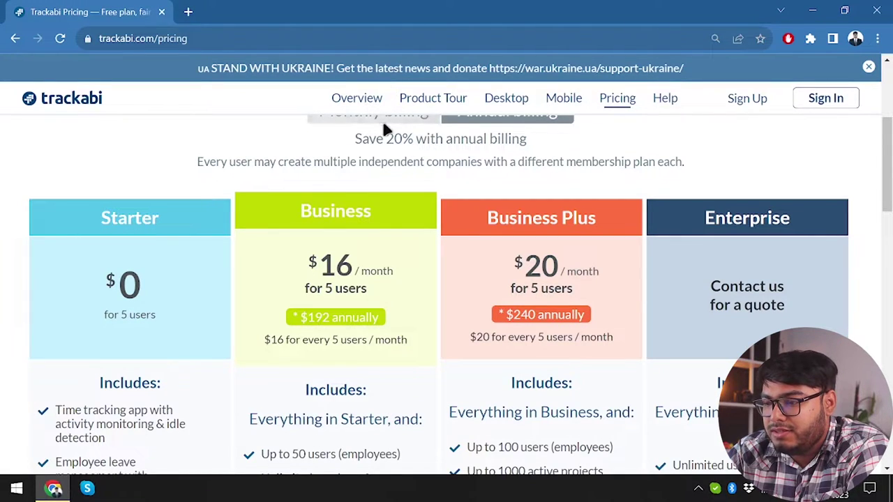
scroll(380, 154, "down", 2)
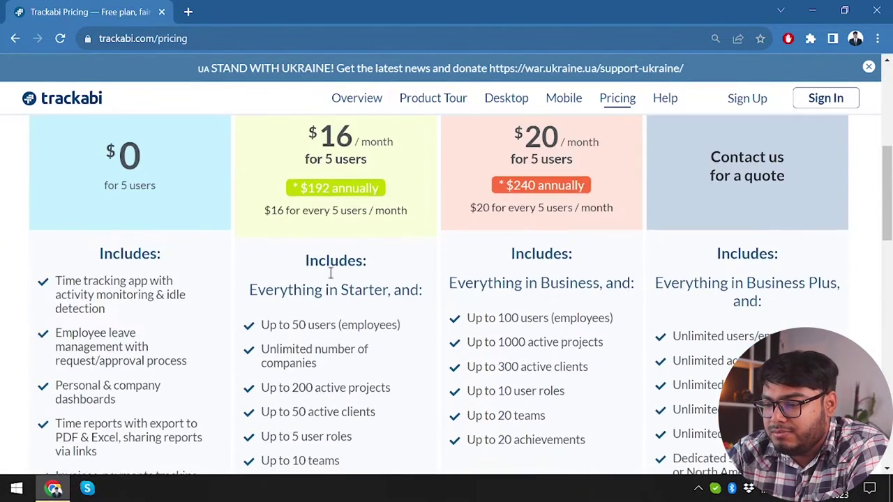
scroll(374, 174, "up", 2)
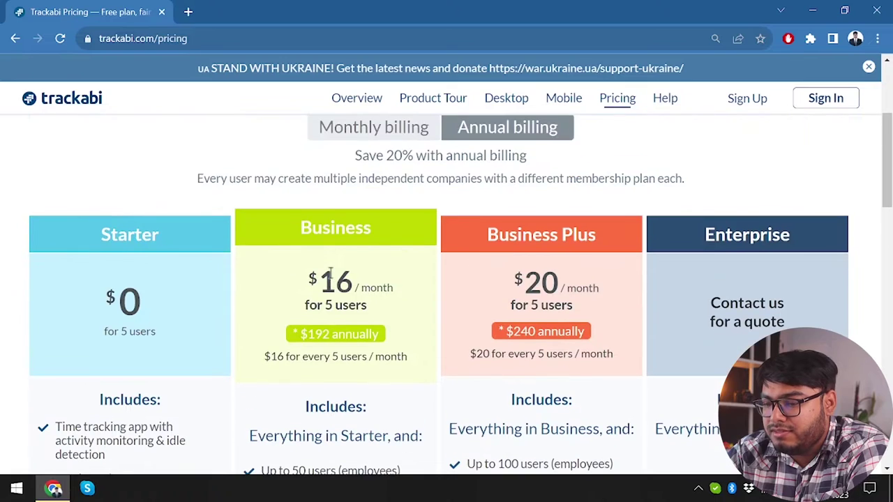
Switch to monthly billing (Business $20, Business Plus $25) and scroll down the plan features.
left_click(370, 139)
scroll(321, 281, "down", 1)
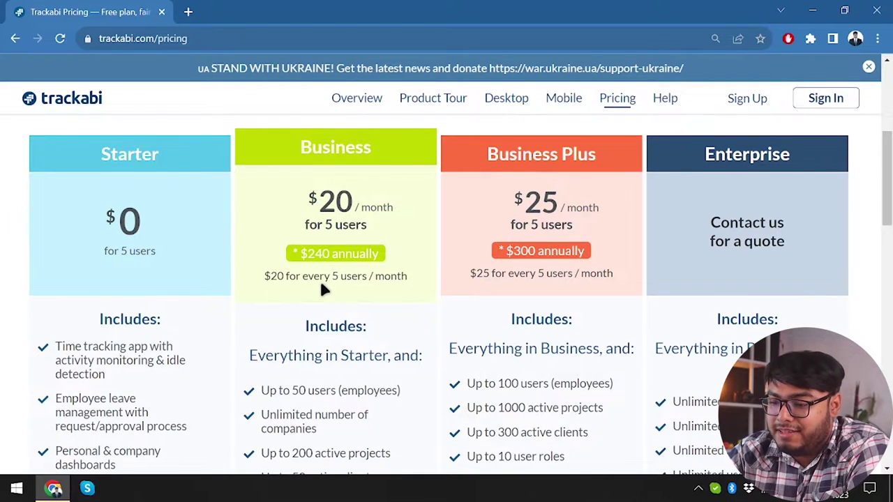
scroll(320, 279, "down", 2)
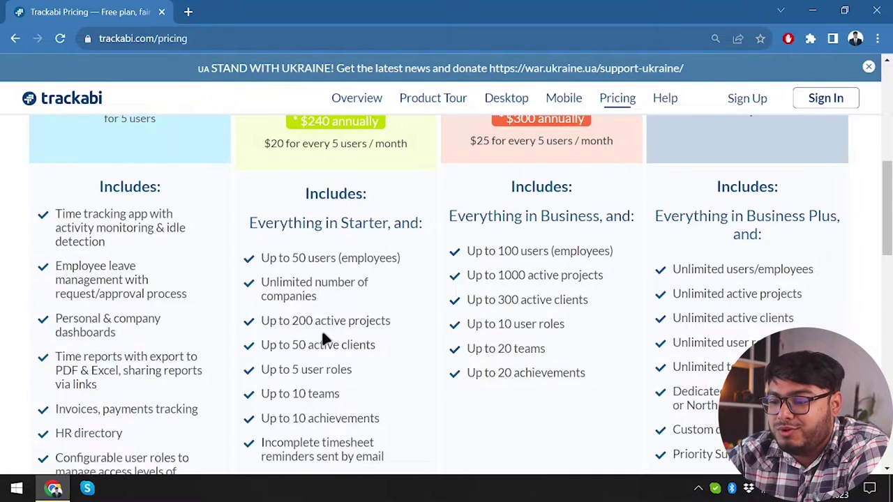
scroll(322, 333, "down", 2)
scroll(323, 334, "down", 1)
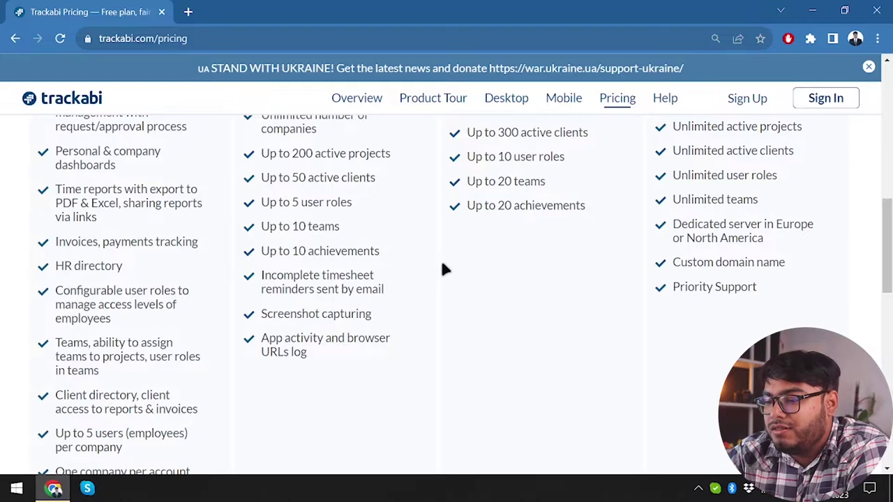
Review user limits (Business 50, Business Plus 100, Enterprise unlimited) and return to the top.
scroll(444, 269, "up", 1)
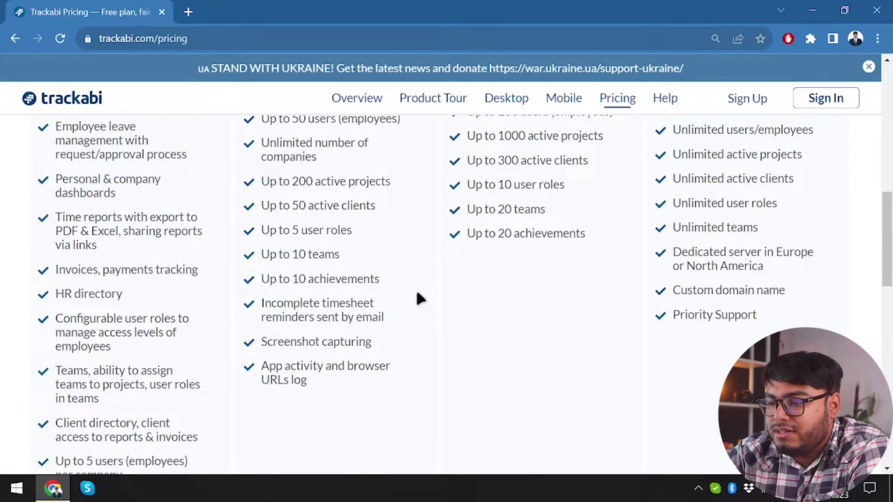
scroll(413, 307, "up", 3)
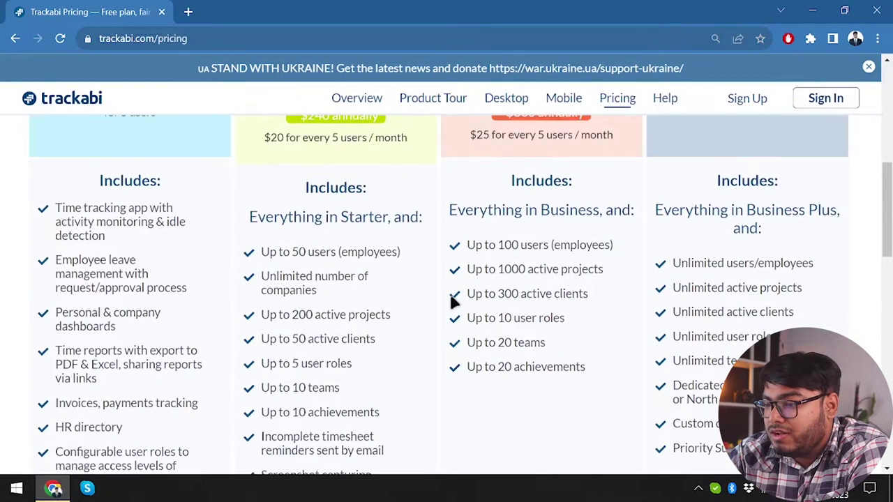
scroll(452, 300, "up", 3)
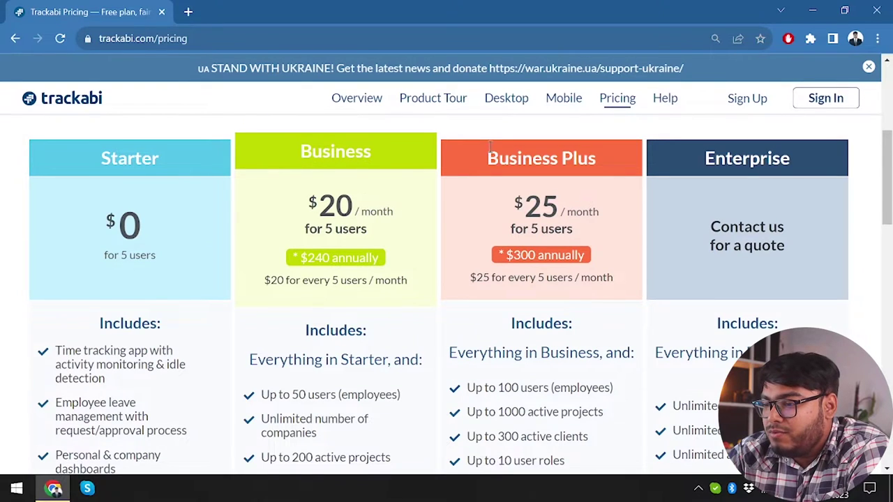
scroll(503, 194, "down", 3)
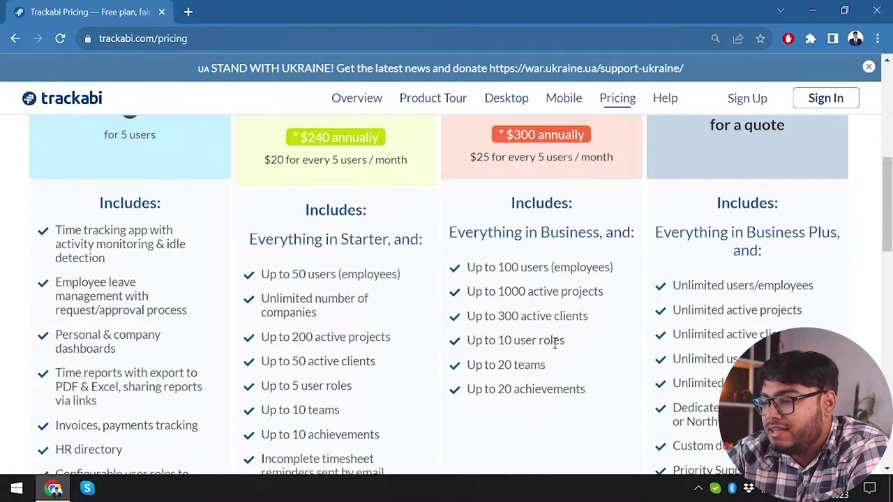
scroll(732, 208, "up", 2)
scroll(732, 207, "up", 1)
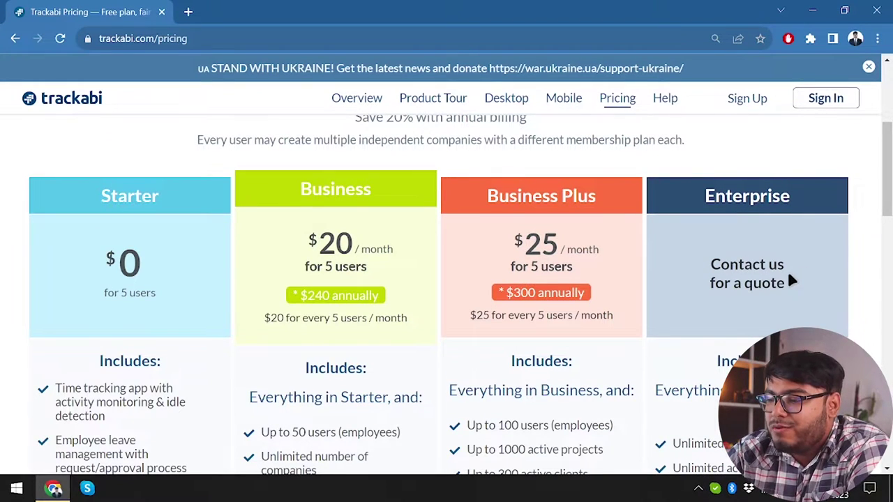
scroll(789, 278, "down", 5)
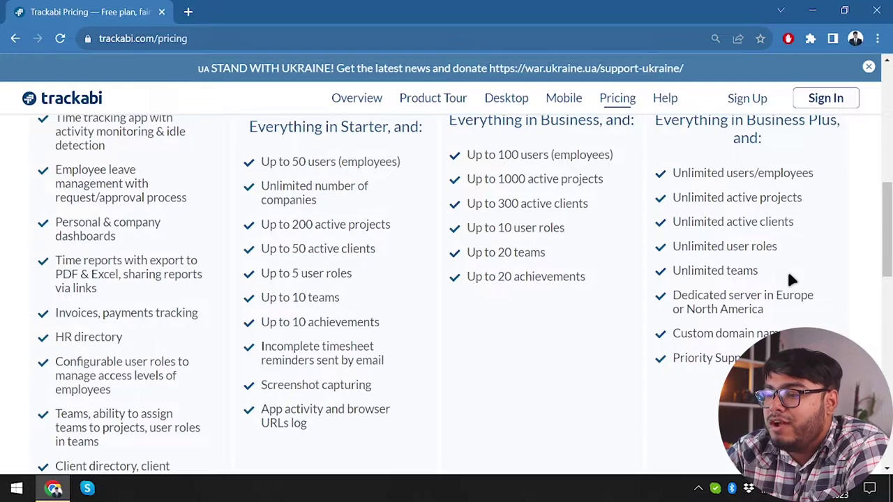
scroll(790, 275, "up", 1)
scroll(790, 279, "up", 2)
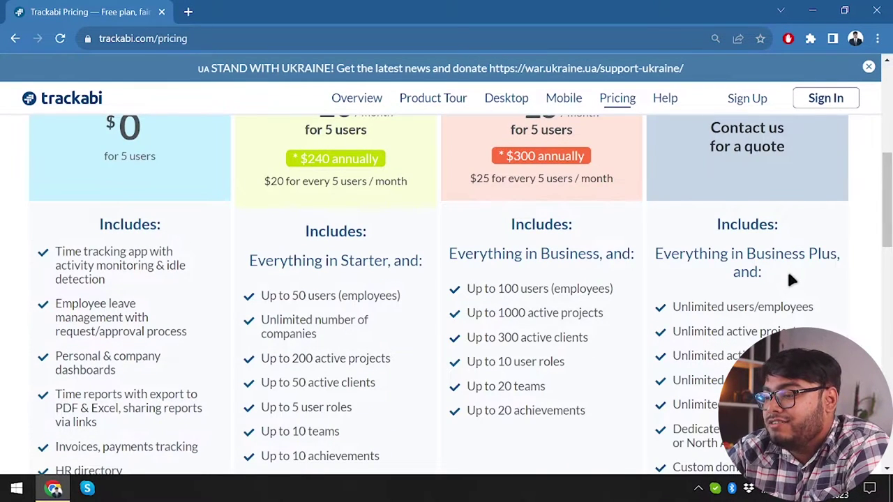
scroll(790, 279, "up", 5)
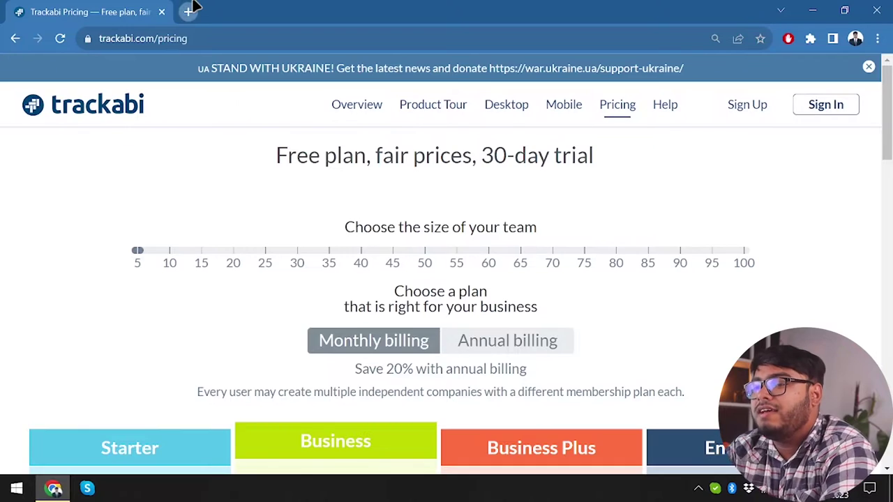
Search Google for 'trackabi lifetime deal' in a new tab.
left_click(189, 10)
type("track")
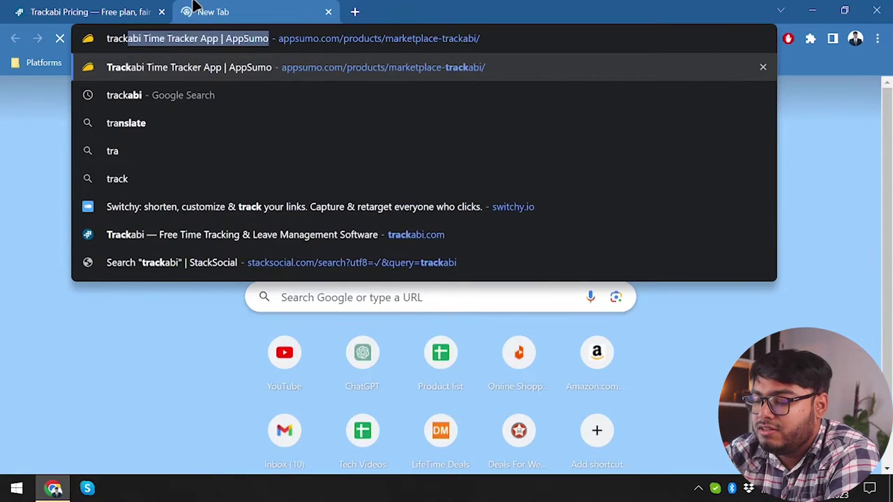
type("abi lifetime deal")
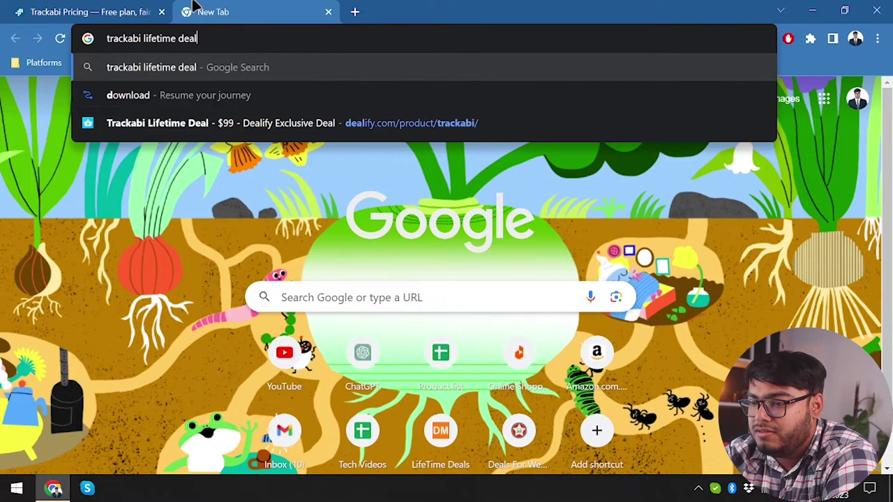
key("Return")
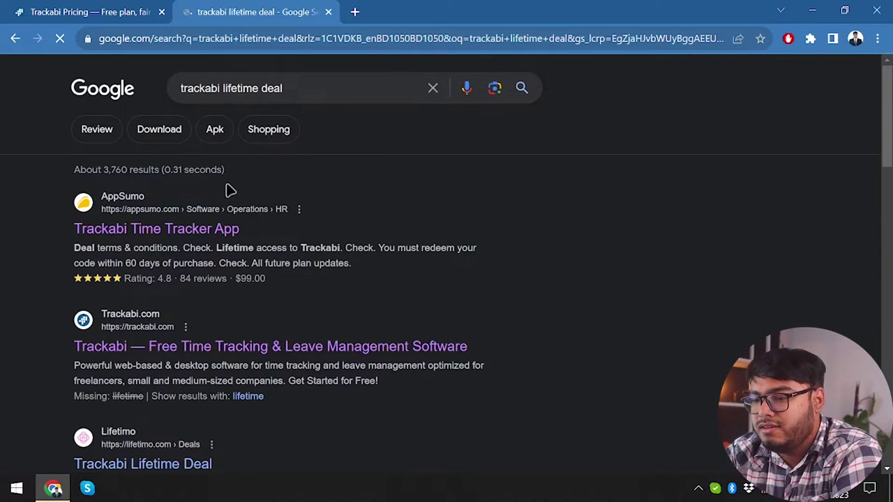
Open the AppSumo Trackabi deal result in a background tab.
middle_click(185, 228)
scroll(184, 224, "down", 3)
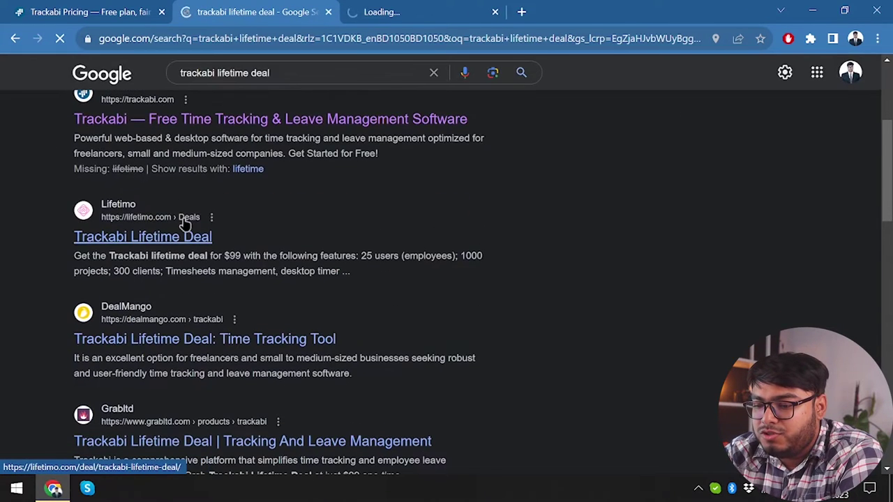
scroll(185, 222, "down", 4)
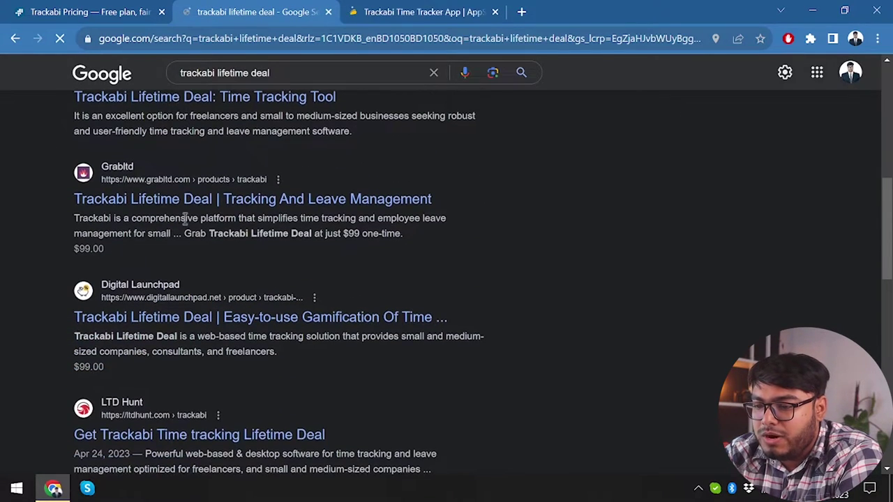
scroll(185, 221, "down", 1)
scroll(184, 224, "down", 2)
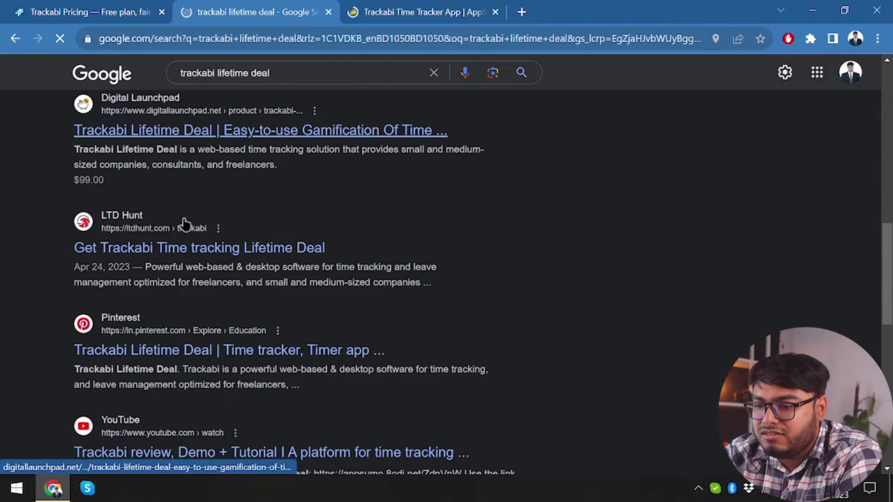
scroll(185, 223, "up", 1)
scroll(185, 223, "up", 1)
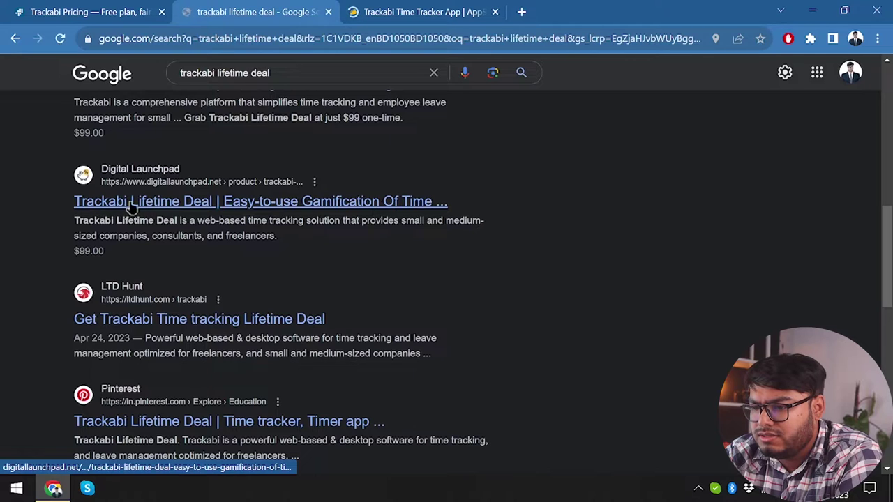
Open the Digital Launchpad deal in a background tab, then close the search results tab.
middle_click(225, 200)
scroll(108, 335, "down", 2)
scroll(108, 339, "down", 7)
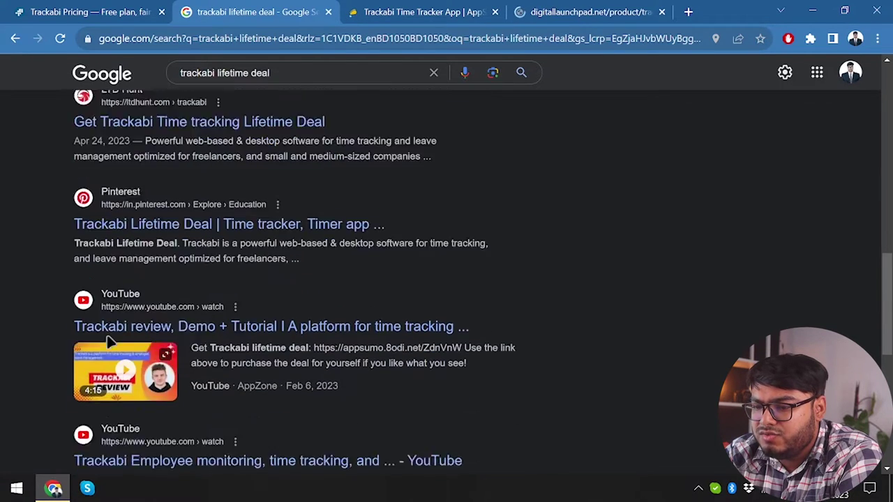
scroll(108, 343, "up", 1)
scroll(108, 343, "up", 6)
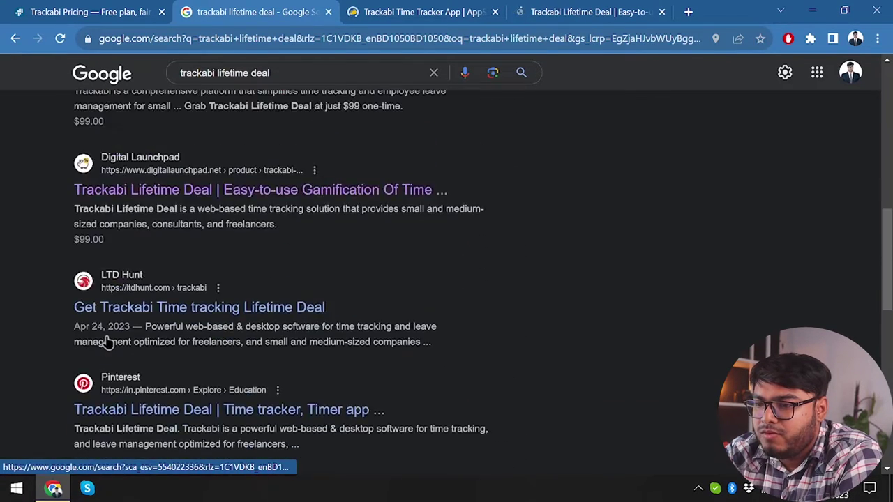
scroll(108, 342, "down", 2)
scroll(108, 342, "down", 1)
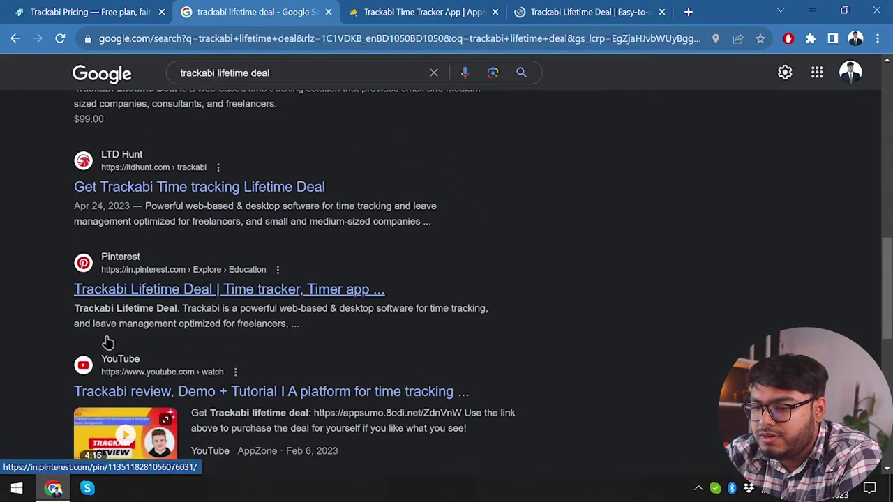
scroll(156, 153, "up", 9)
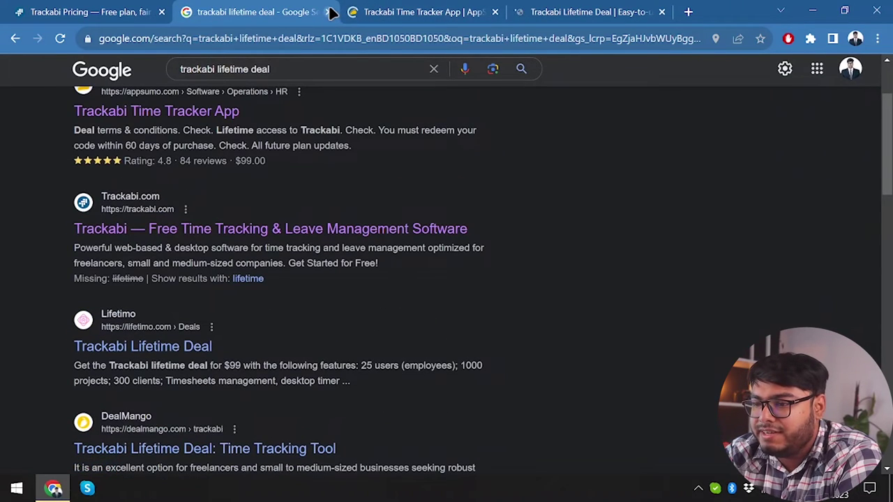
key("ctrl+w")
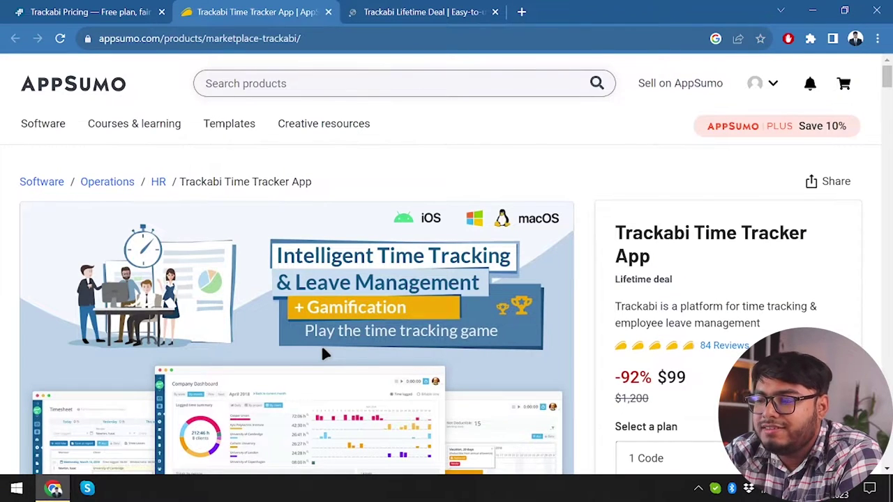
scroll(619, 390, "down", 2)
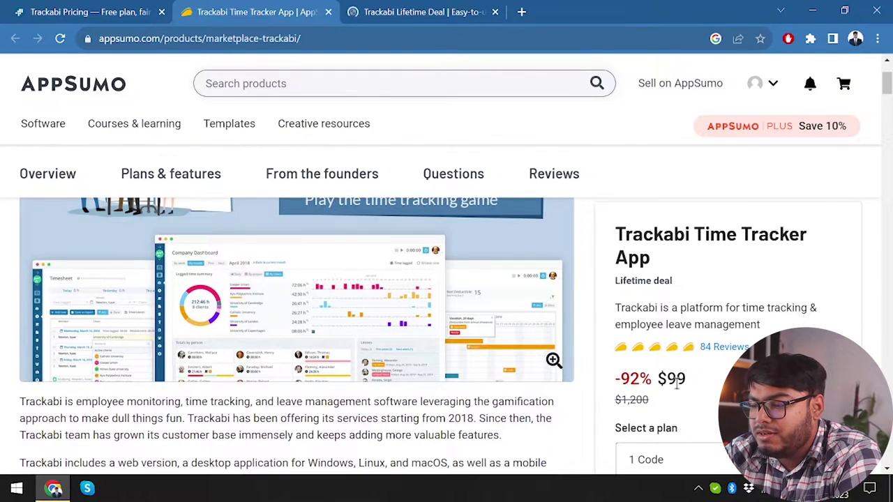
double_click(676, 385)
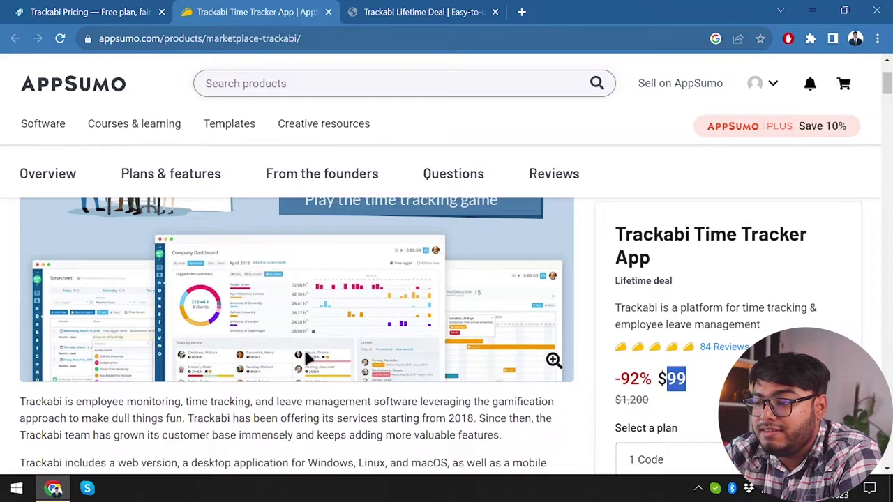
scroll(675, 385, "down", 1)
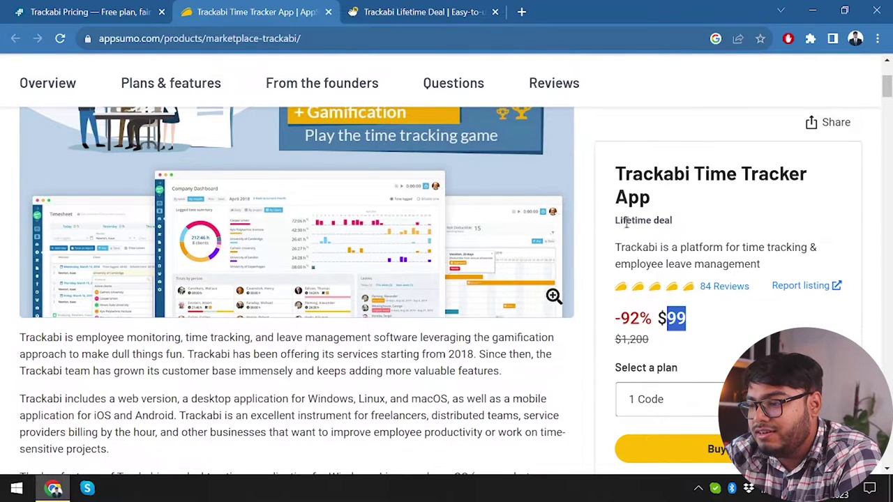
double_click(628, 220)
left_click_drag(628, 220, 706, 227)
left_click(704, 226)
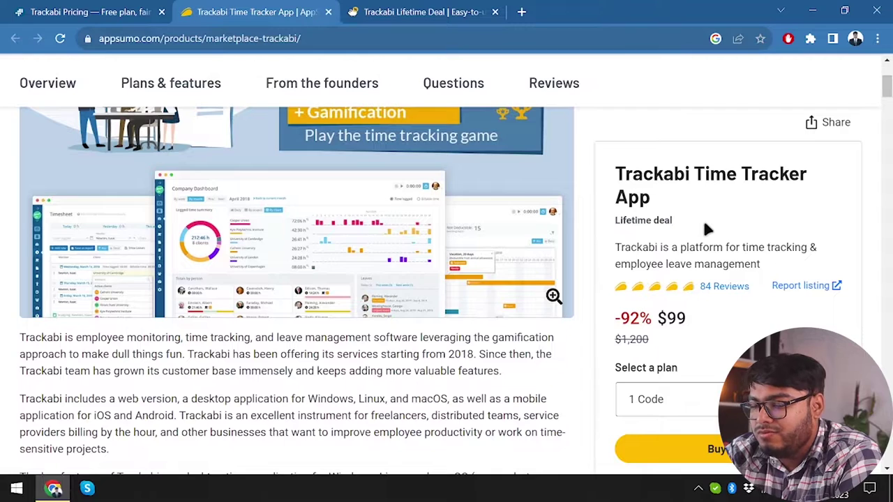
left_click(690, 399)
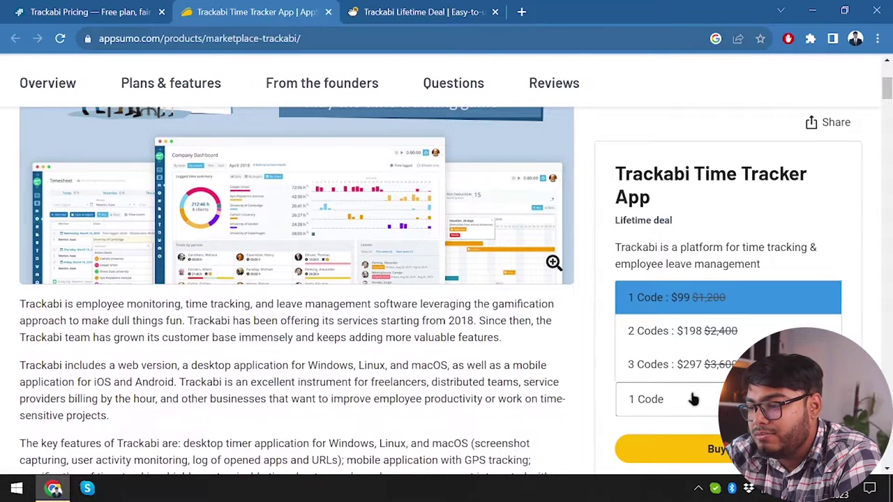
left_click(693, 399)
scroll(318, 359, "down", 8)
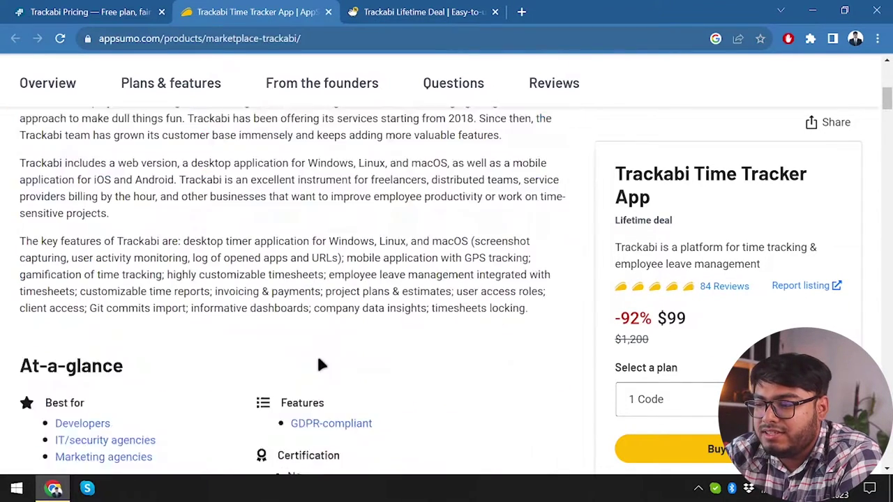
scroll(318, 364, "down", 3)
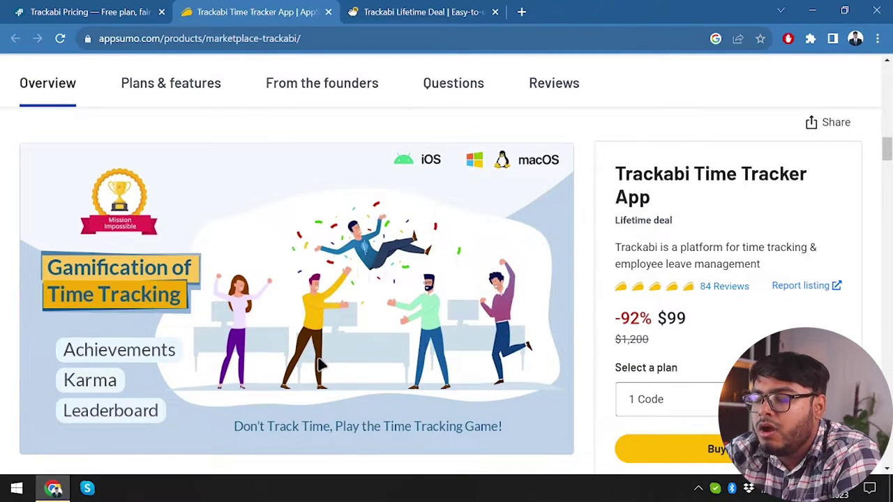
scroll(193, 378, "down", 4)
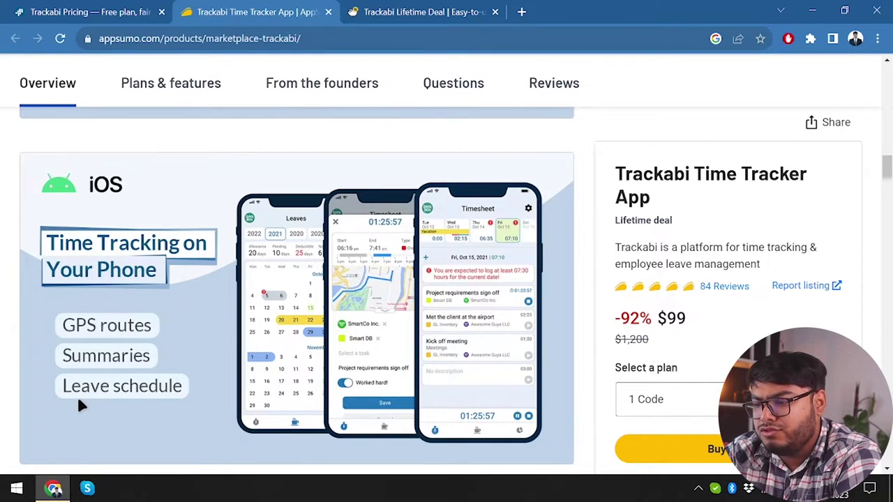
scroll(77, 396, "down", 5)
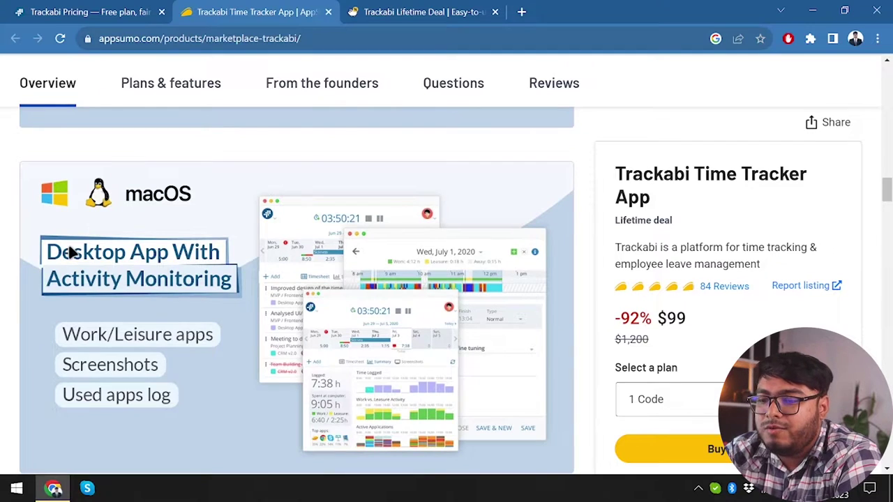
scroll(167, 334, "down", 5)
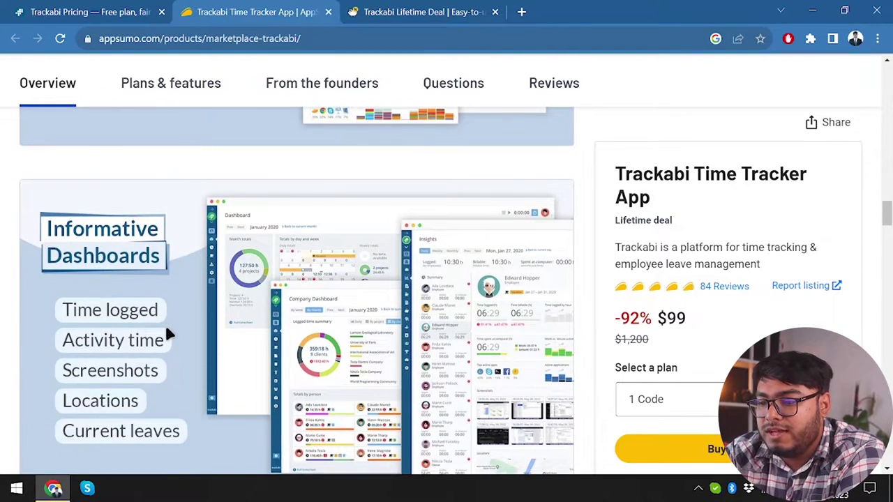
scroll(166, 324, "down", 5)
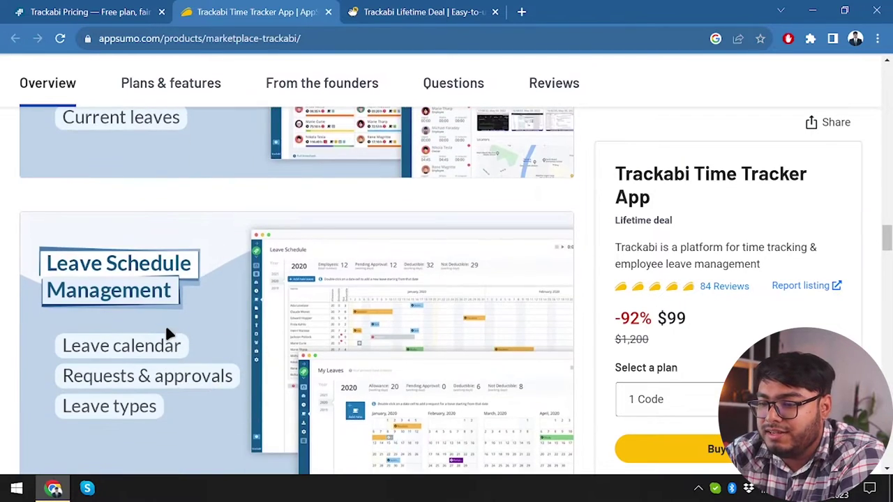
scroll(166, 324, "down", 5)
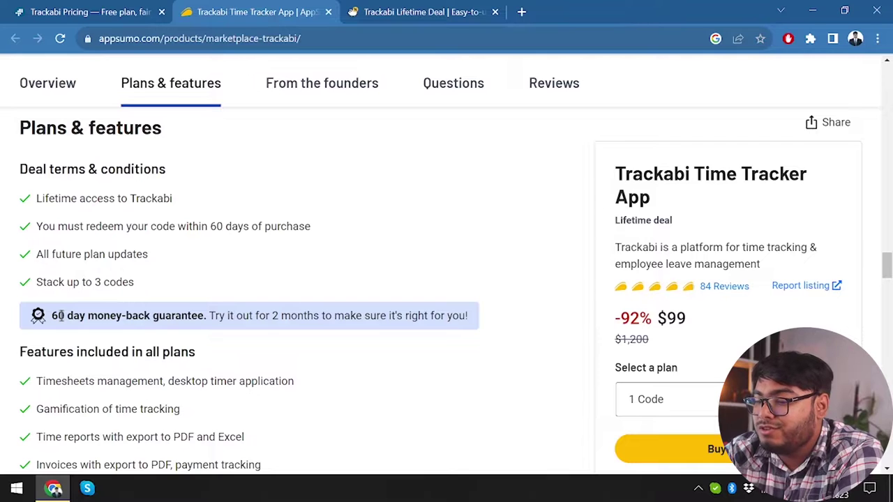
scroll(60, 316, "down", 3)
scroll(62, 320, "down", 2)
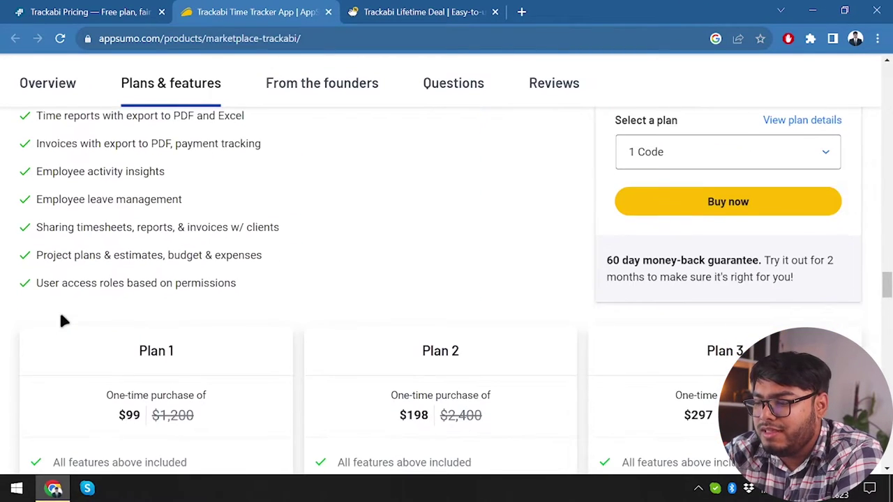
scroll(62, 317, "up", 4)
scroll(61, 317, "down", 2)
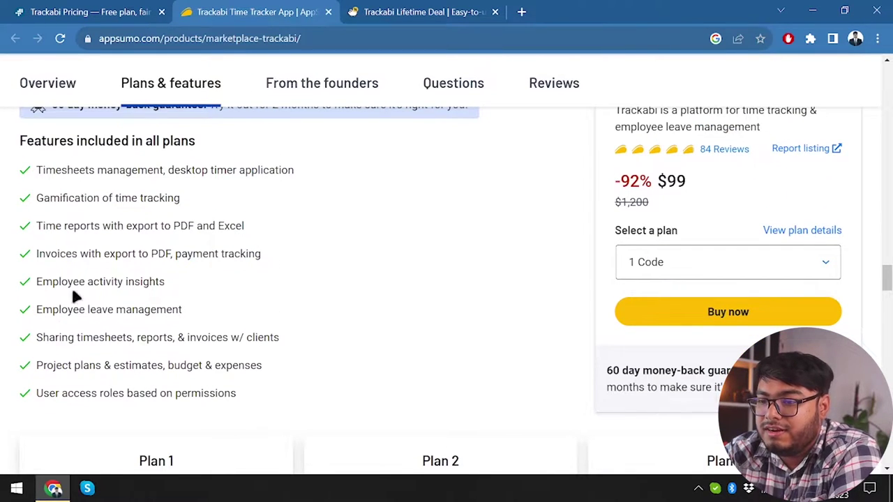
scroll(105, 221, "down", 1)
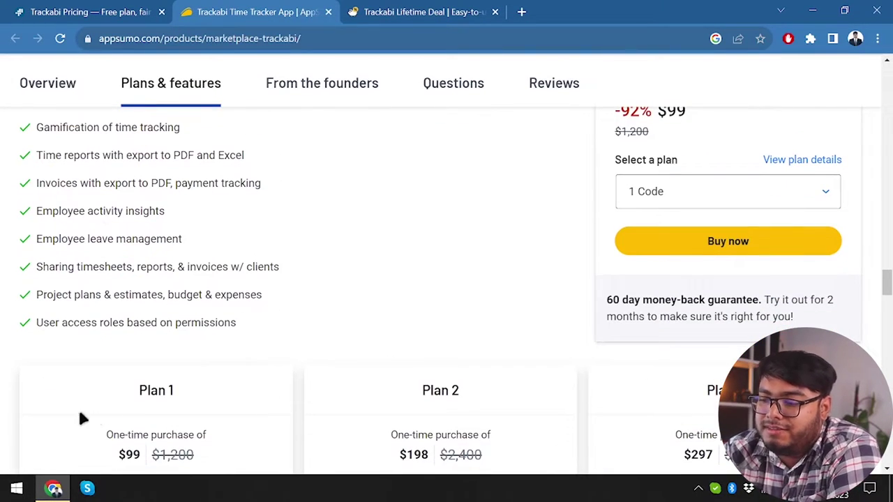
scroll(154, 188, "up", 1)
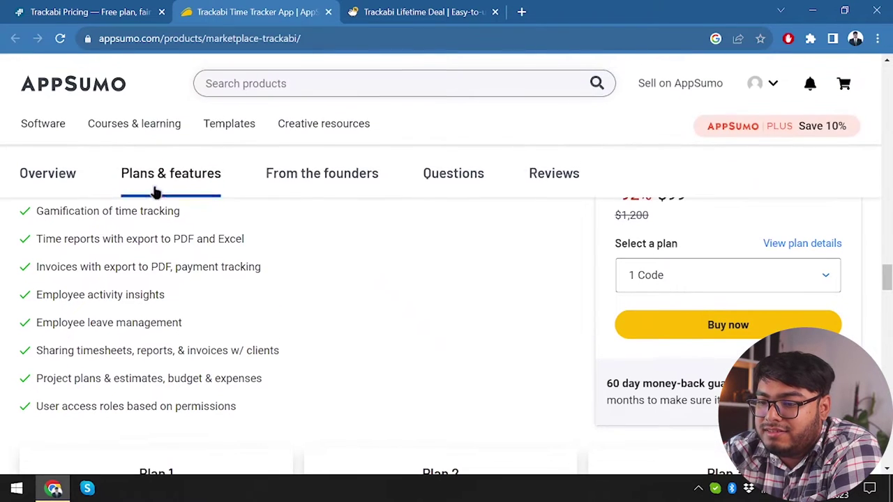
scroll(129, 399, "down", 1)
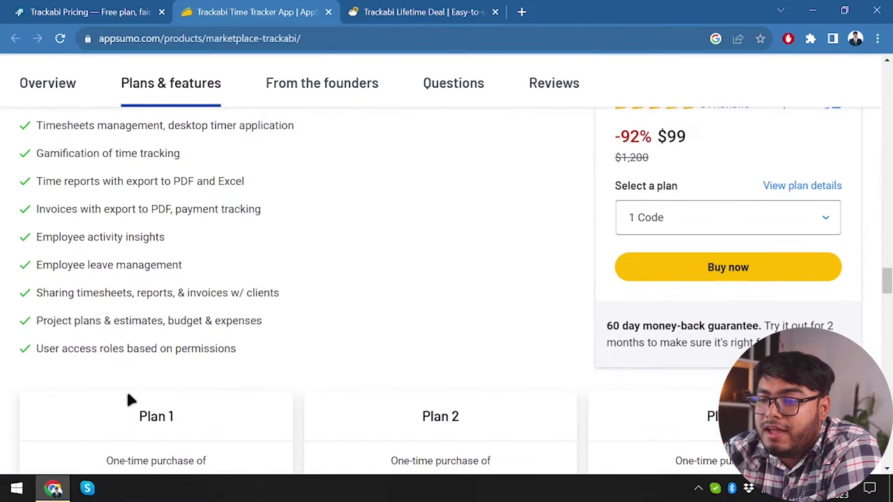
scroll(149, 369, "down", 3)
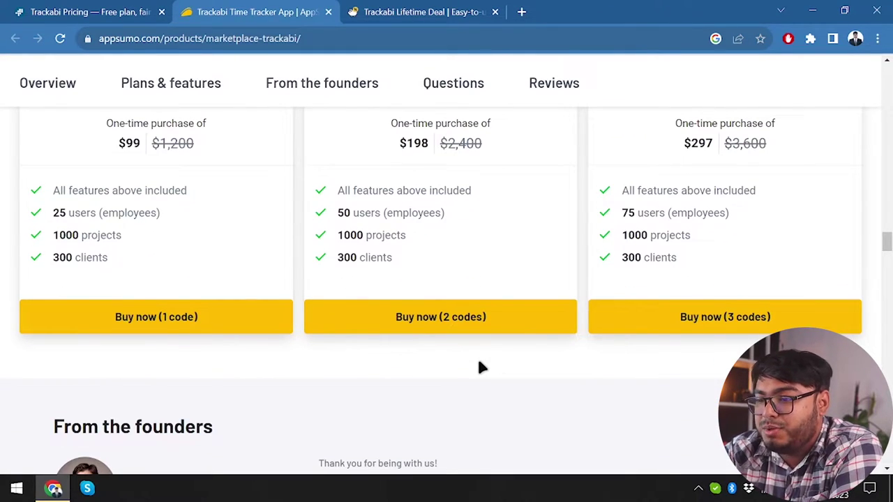
scroll(480, 366, "down", 15)
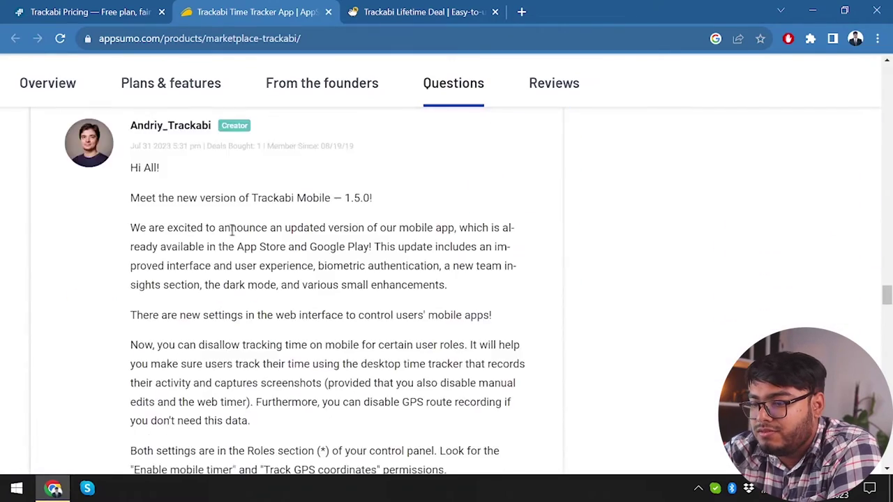
scroll(231, 230, "down", 10)
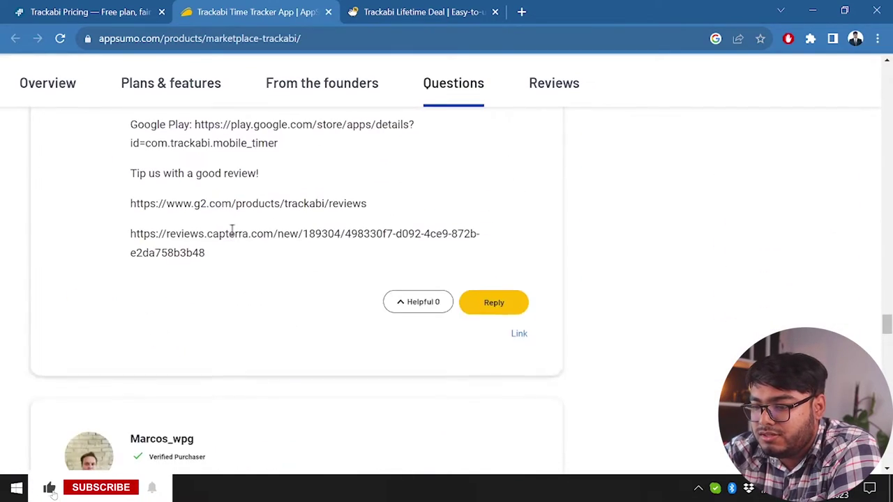
scroll(231, 230, "down", 3)
scroll(231, 229, "down", 3)
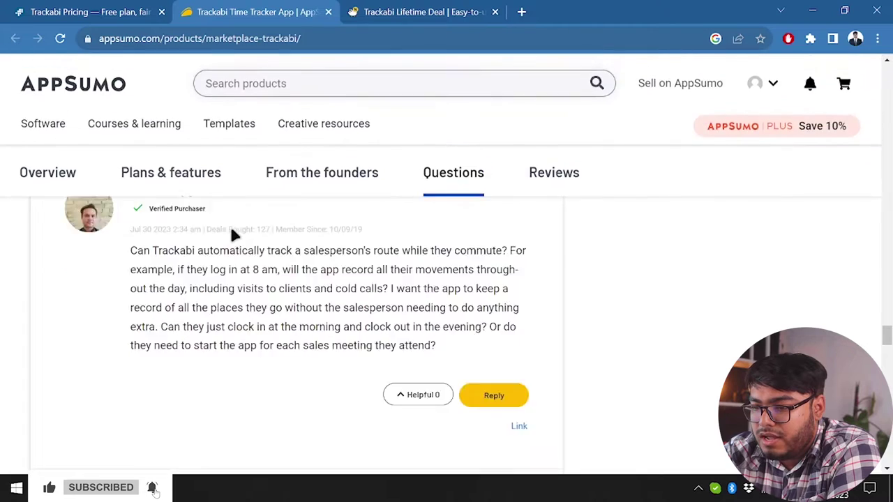
scroll(231, 230, "up", 3)
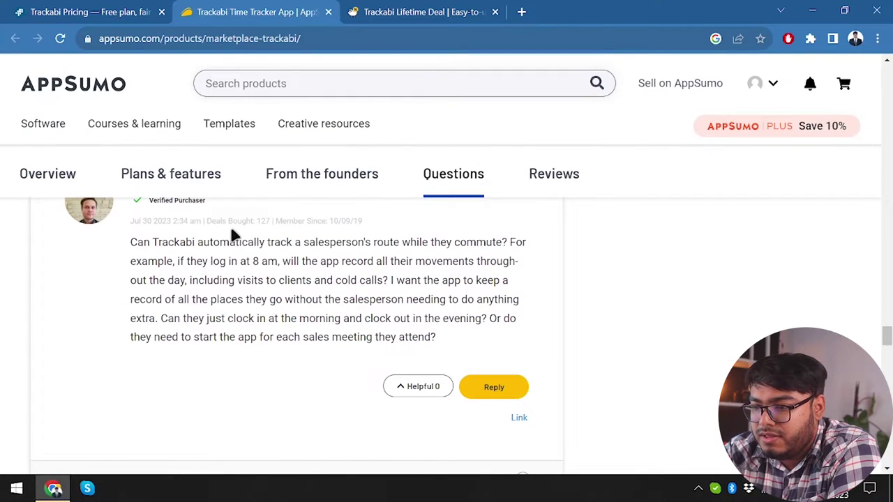
scroll(234, 235, "down", 12)
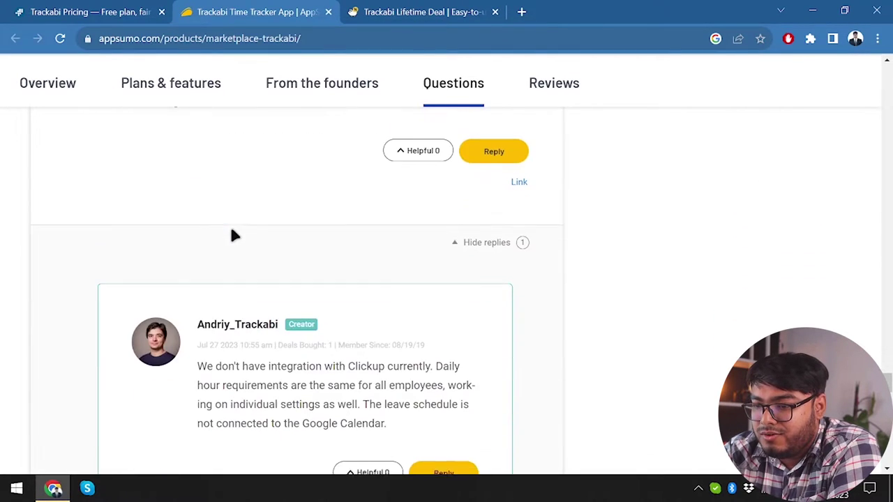
scroll(233, 236, "down", 2)
scroll(232, 230, "down", 7)
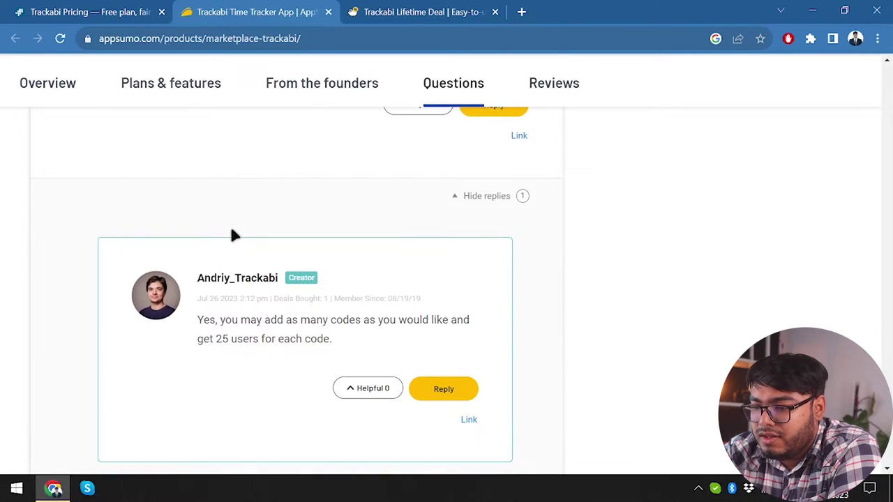
scroll(222, 279, "up", 3)
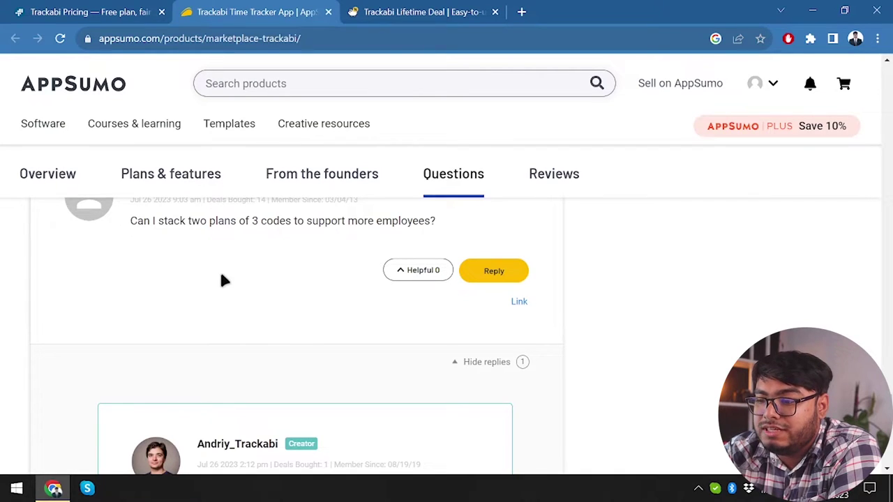
scroll(222, 279, "down", 2)
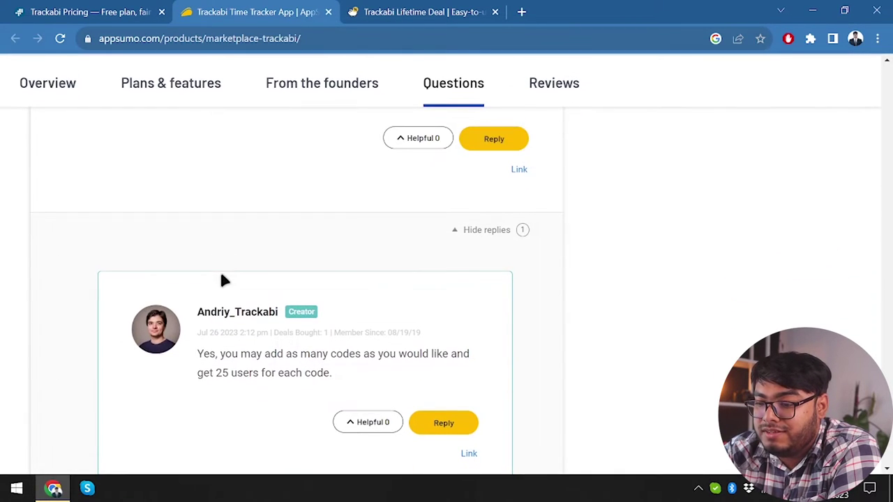
scroll(222, 279, "up", 1)
scroll(221, 279, "down", 1)
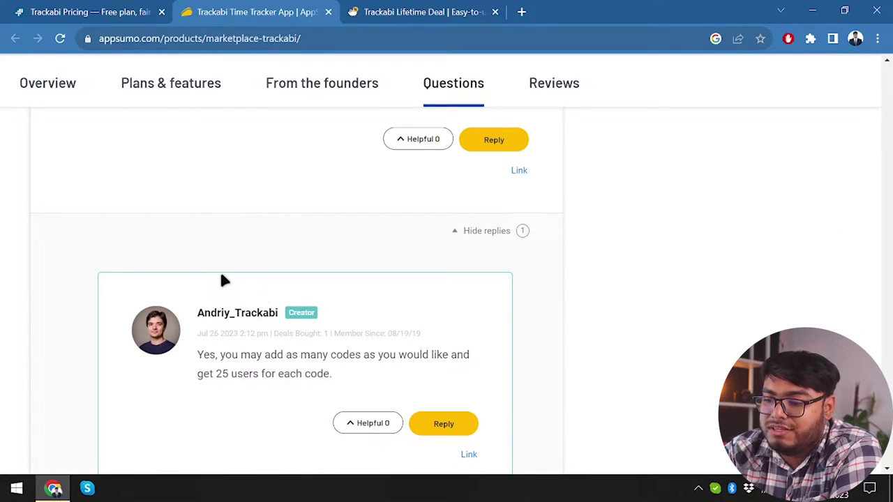
scroll(344, 383, "down", 1)
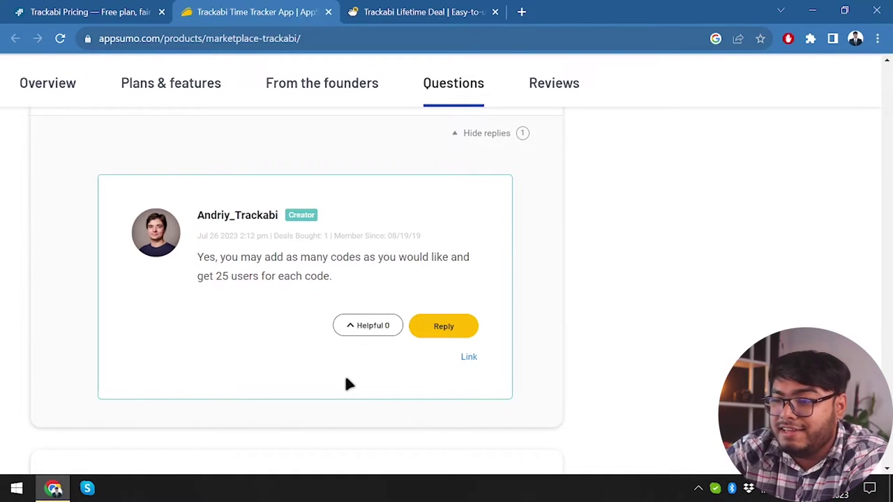
Close the AppSumo product and Trackabi lifetime deal tabs.
left_click(398, 10)
left_click(316, 8)
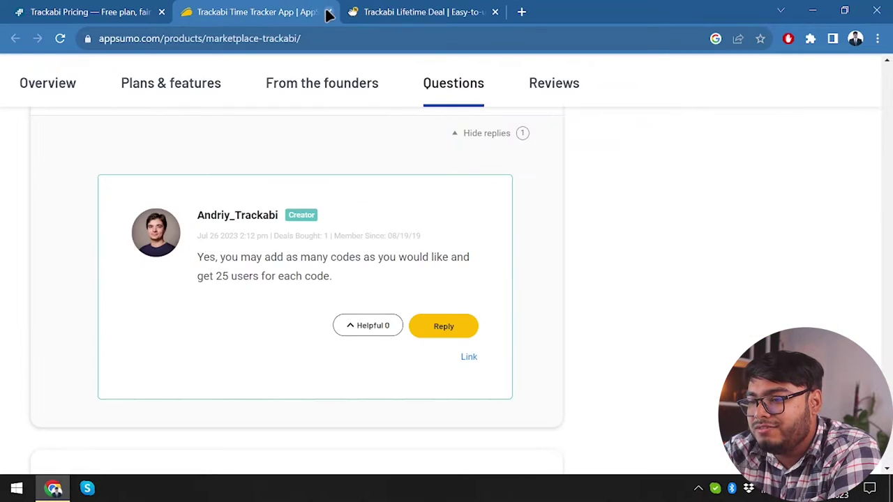
left_click(328, 11)
left_click(327, 11)
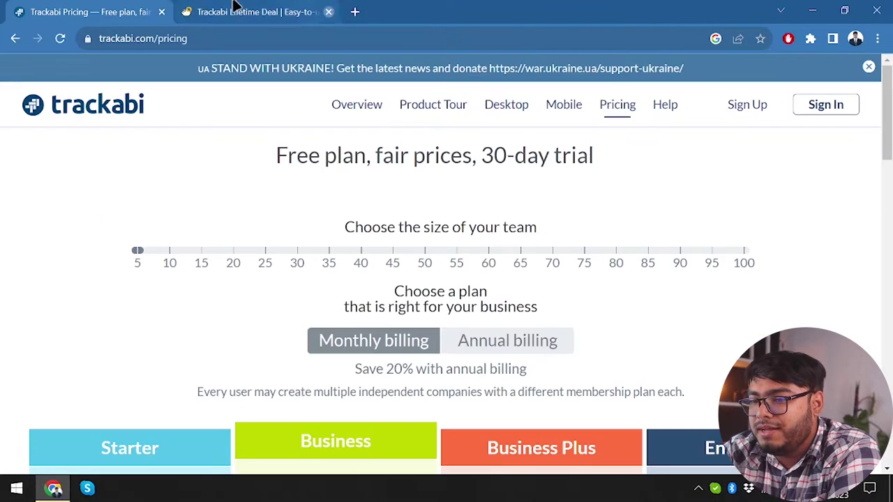
Dismiss the sign-up form and the Ukraine support banner on the pricing page.
left_click(747, 106)
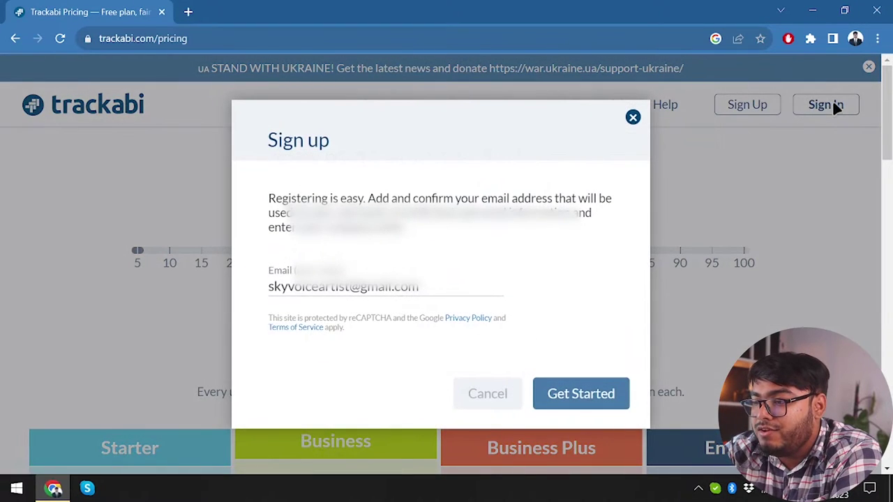
left_click(849, 108)
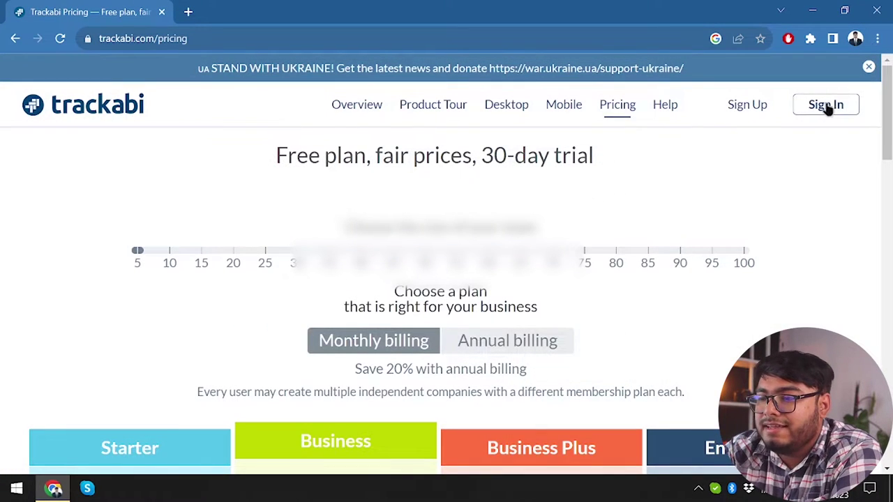
left_click(868, 67)
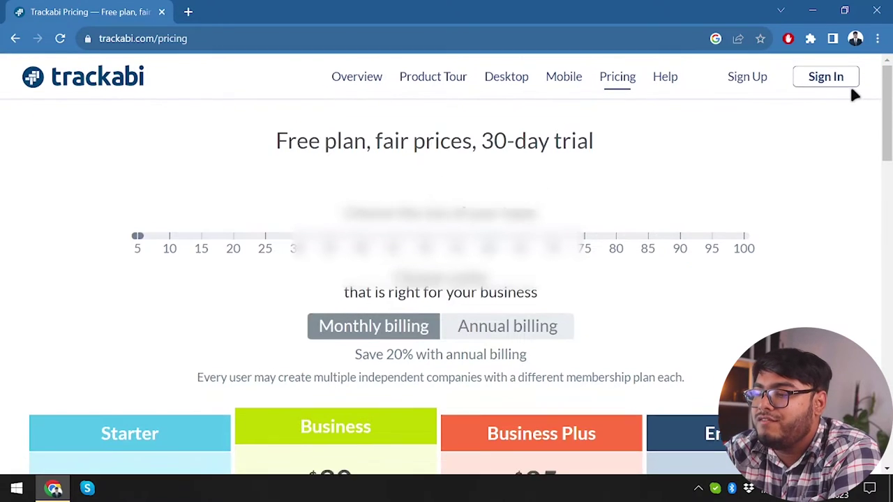
Sign in with the saved login, then clear and retype the rejected email address.
left_click(837, 80)
left_click(439, 224)
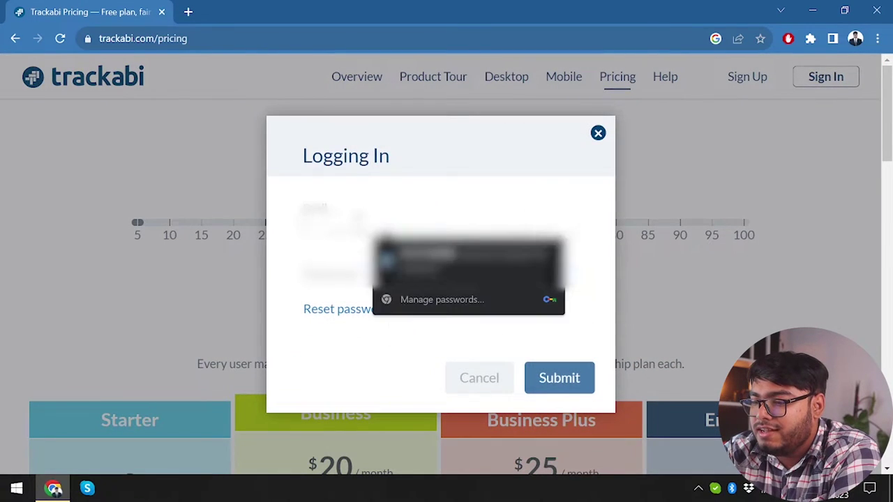
left_click(454, 249)
left_click(559, 374)
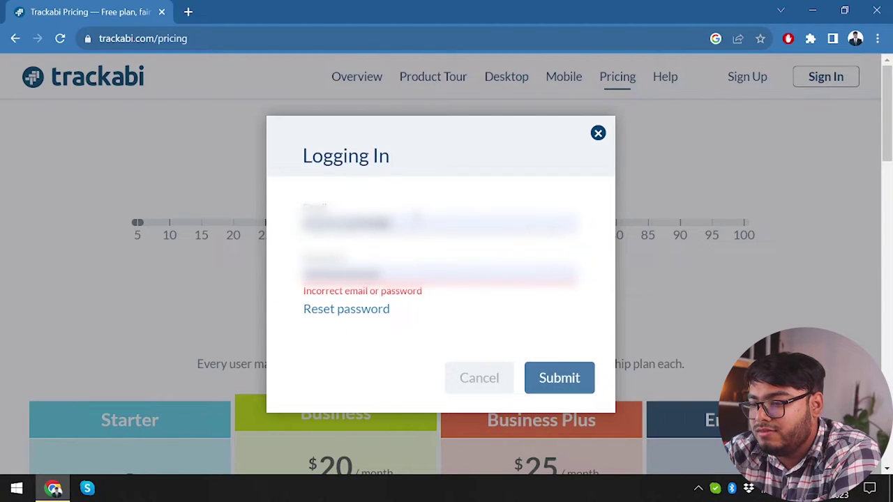
key("ctrl+a")
key("BackSpace")
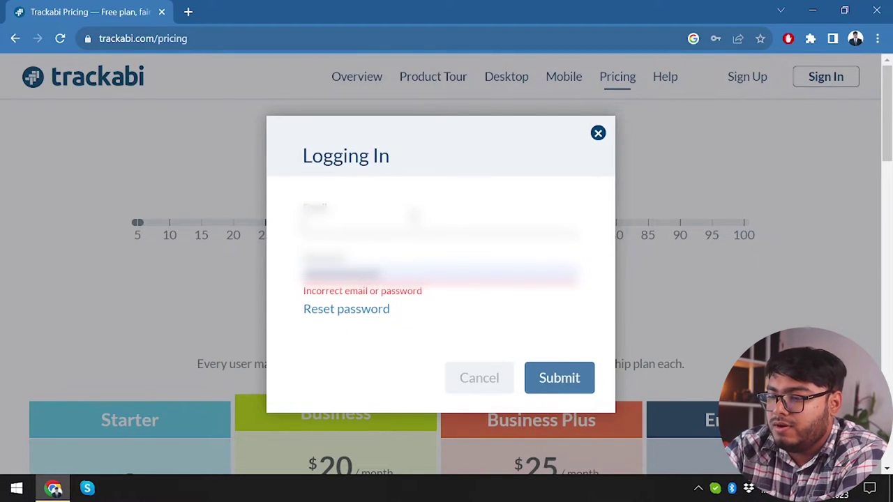
type("a")
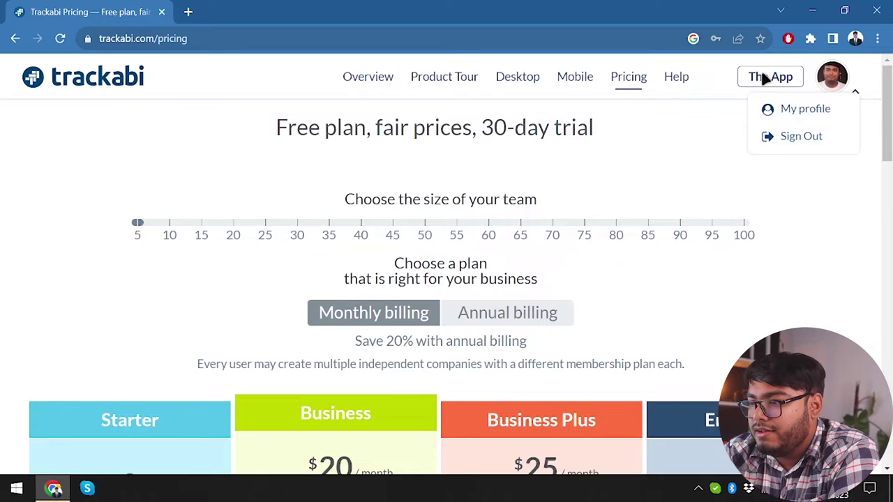
From The App, register a new company named 'appunbox'.
left_click(764, 78)
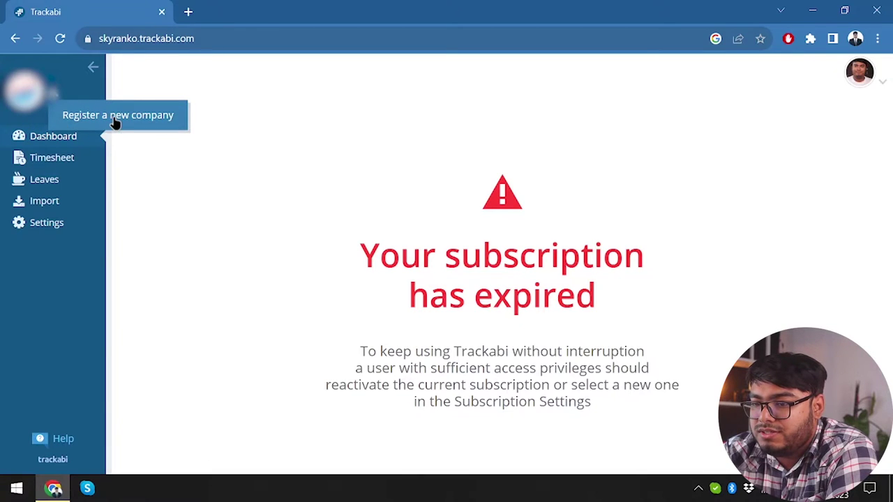
left_click(115, 122)
left_click(396, 247)
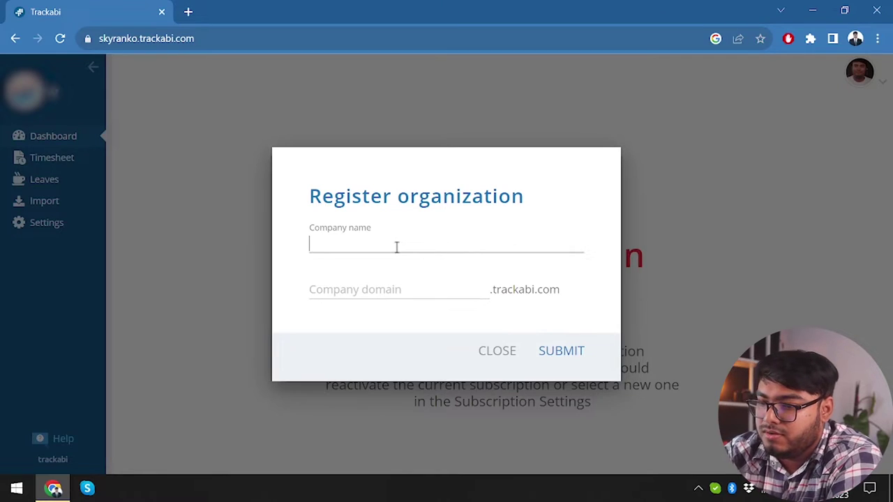
type("appunbox")
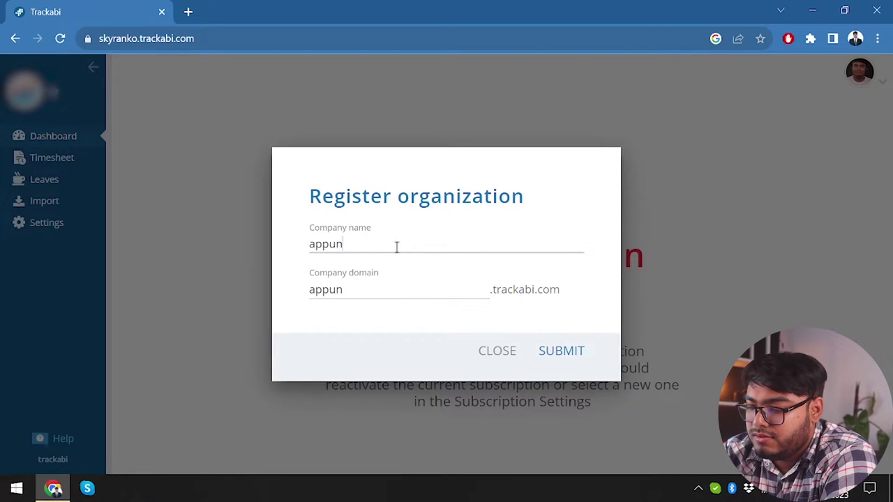
left_click(566, 349)
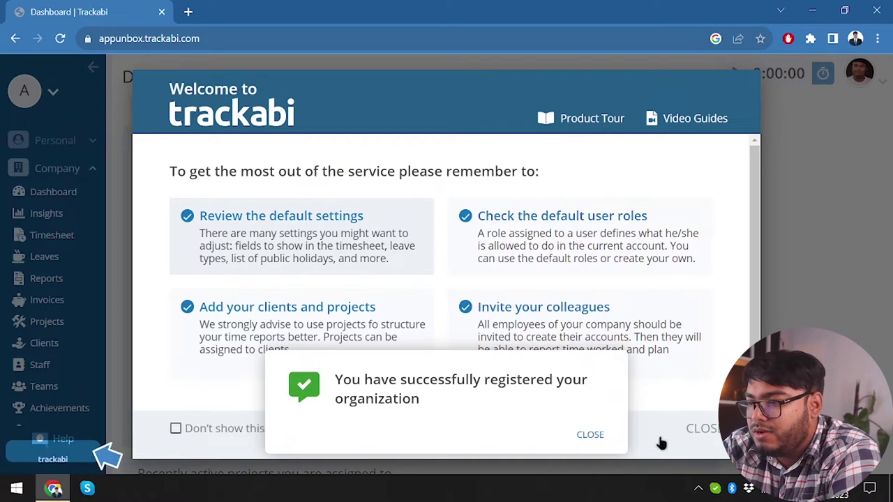
left_click(700, 429)
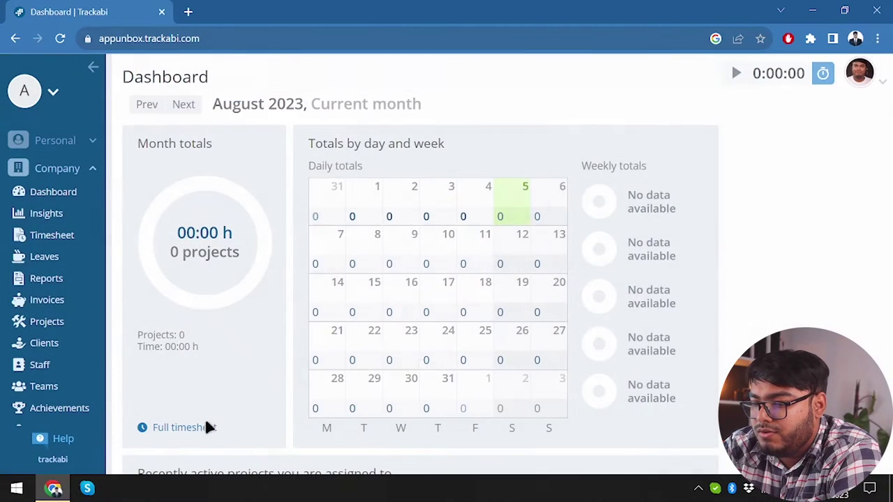
scroll(215, 229, "down", 3)
scroll(215, 227, "up", 3)
left_click(73, 142)
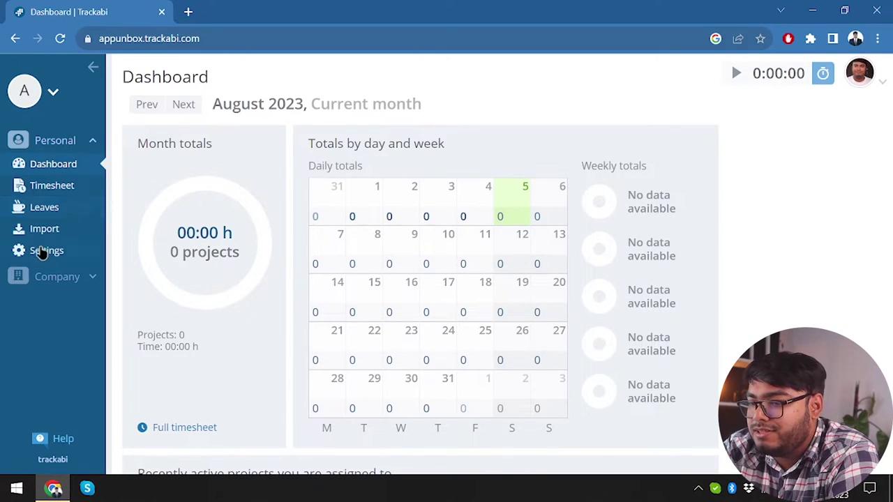
left_click(64, 277)
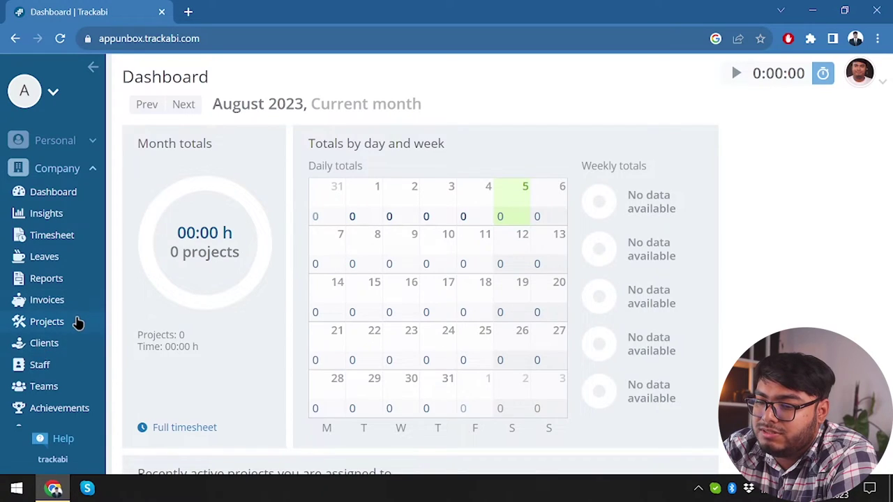
scroll(78, 325, "down", 1)
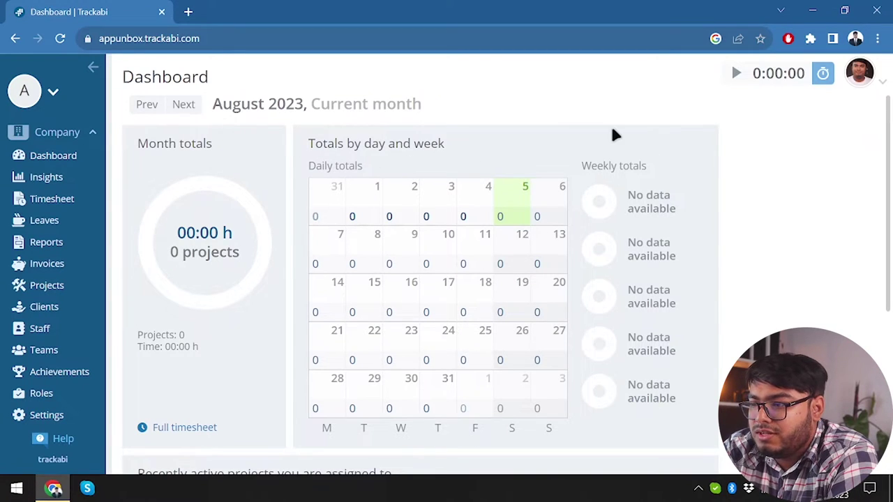
Start the time tracker, then reload the Personal Dashboard for August 2023.
left_click(737, 73)
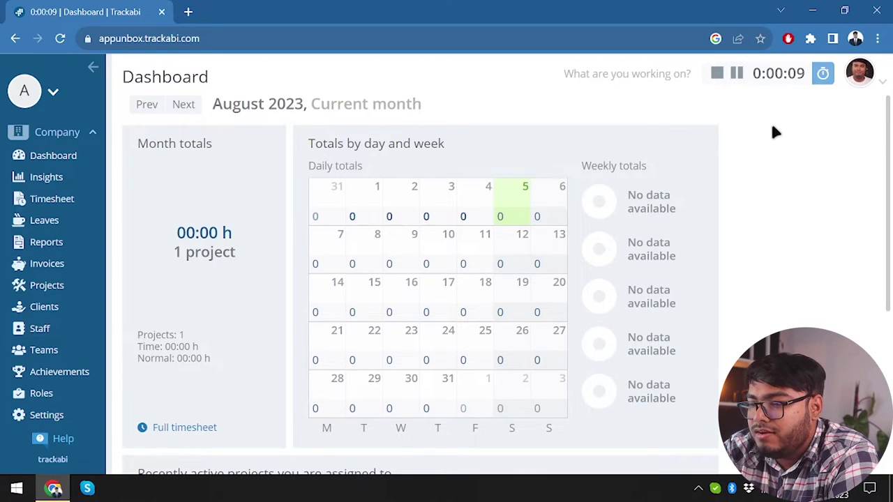
mouse_move(398, 198)
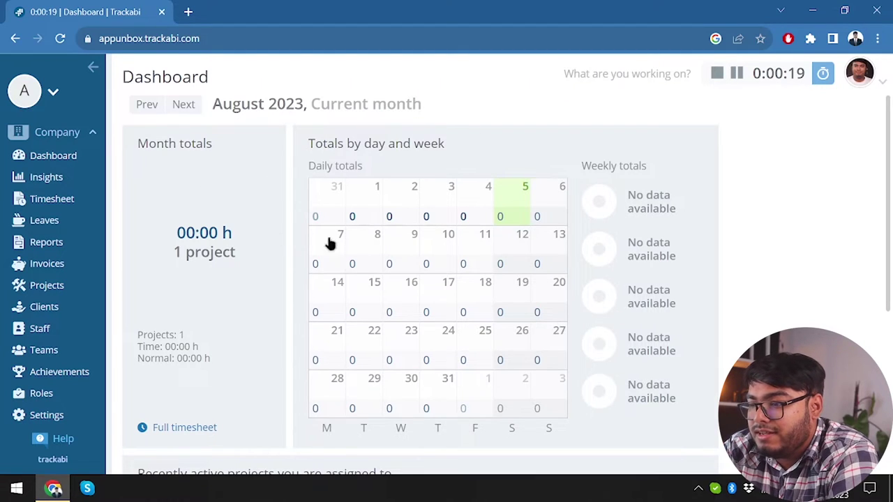
mouse_move(327, 298)
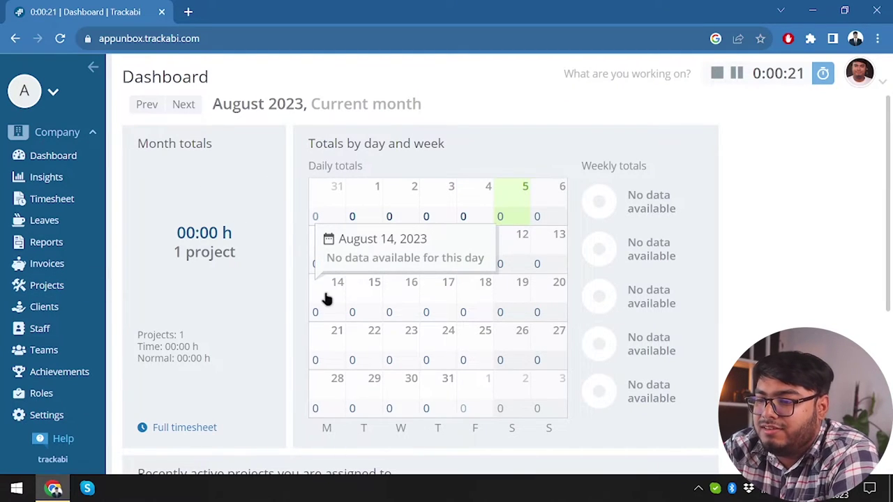
scroll(87, 213, "up", 1)
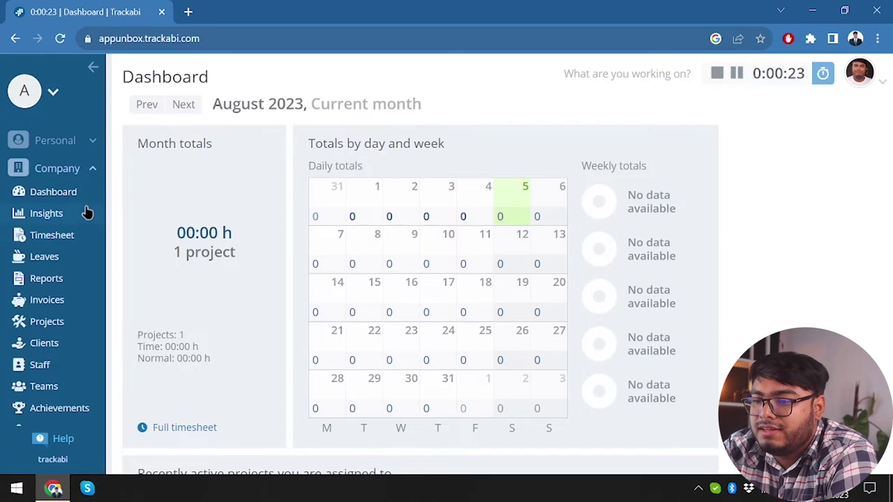
left_click(60, 142)
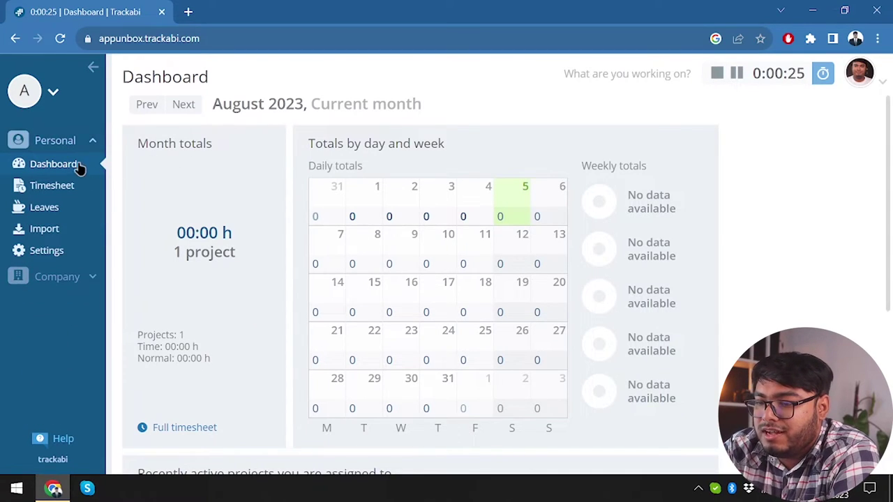
left_click(68, 166)
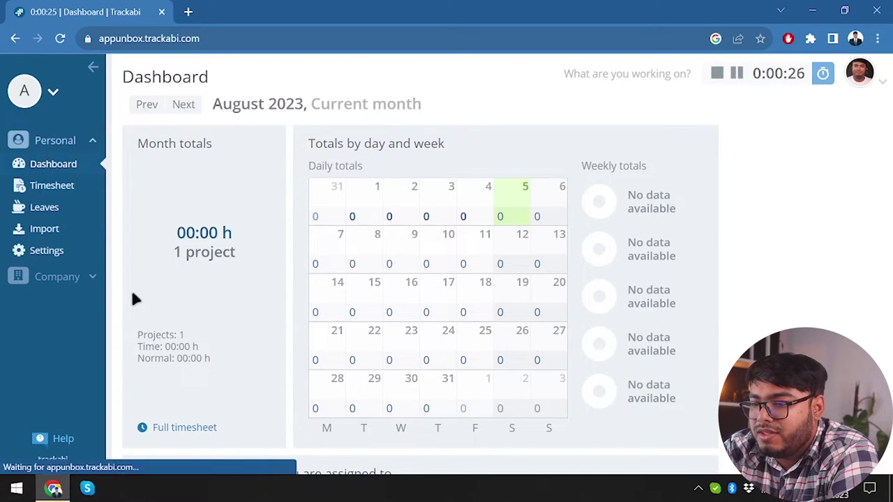
In My Timesheet, start a manual record and create a new client named 'test'.
left_click(40, 186)
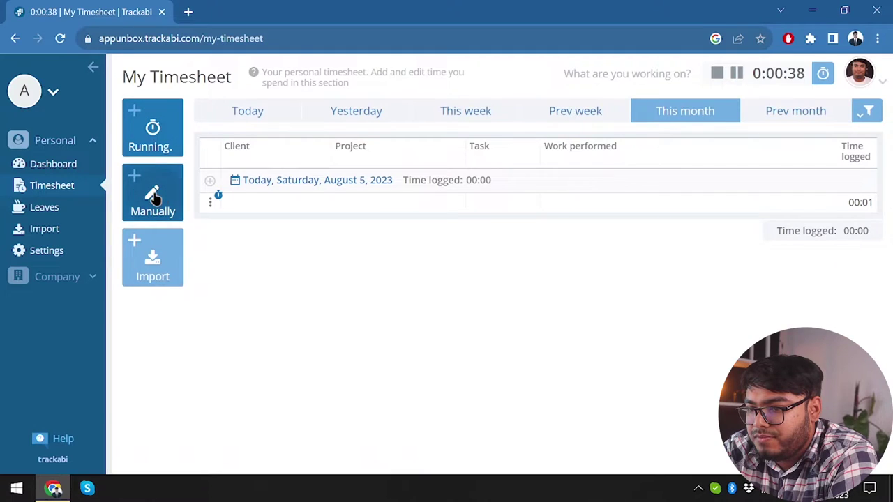
left_click(155, 199)
left_click(341, 201)
left_click(514, 209)
left_click(346, 210)
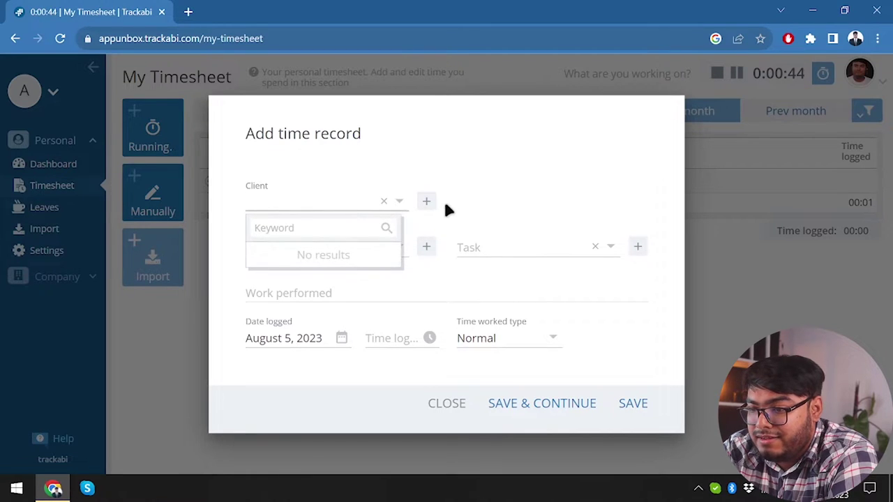
left_click(426, 202)
left_click(424, 181)
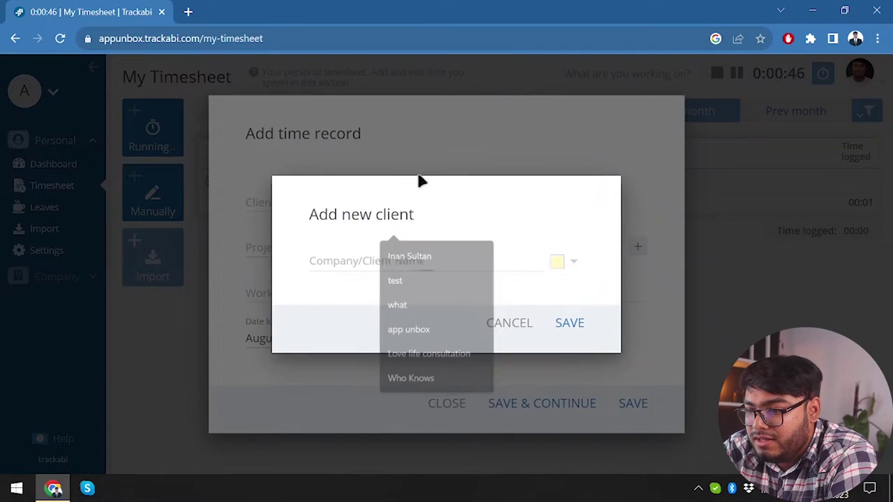
left_click(450, 264)
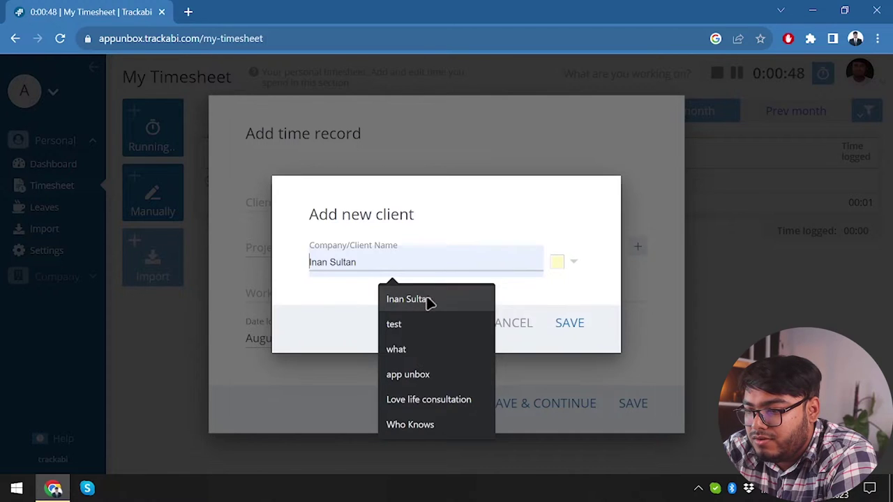
left_click(412, 327)
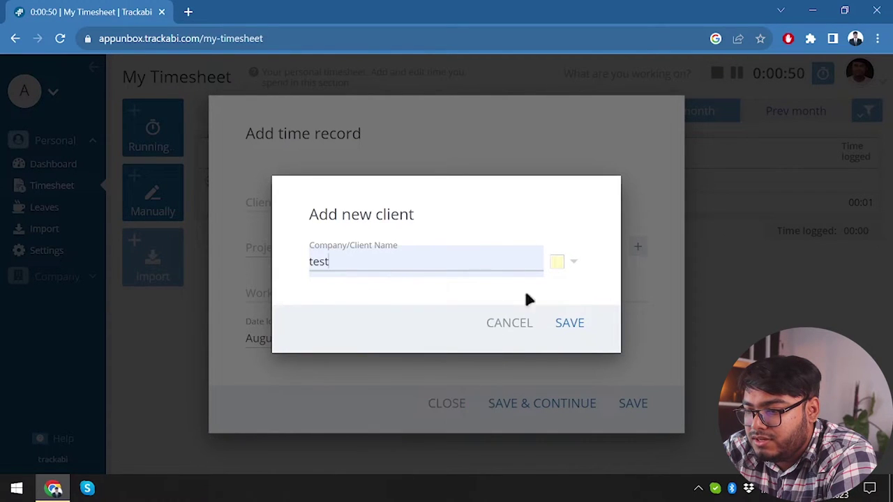
left_click(564, 322)
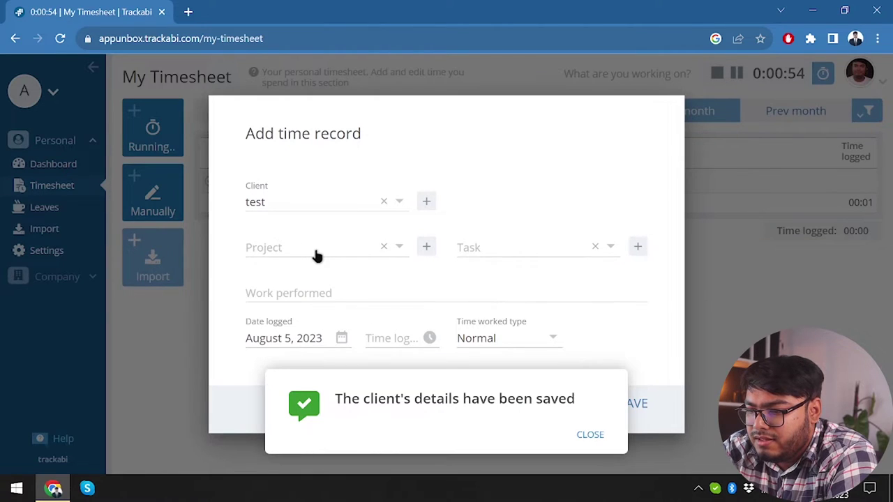
Browse the Project and Task choices for the manual record.
left_click(316, 256)
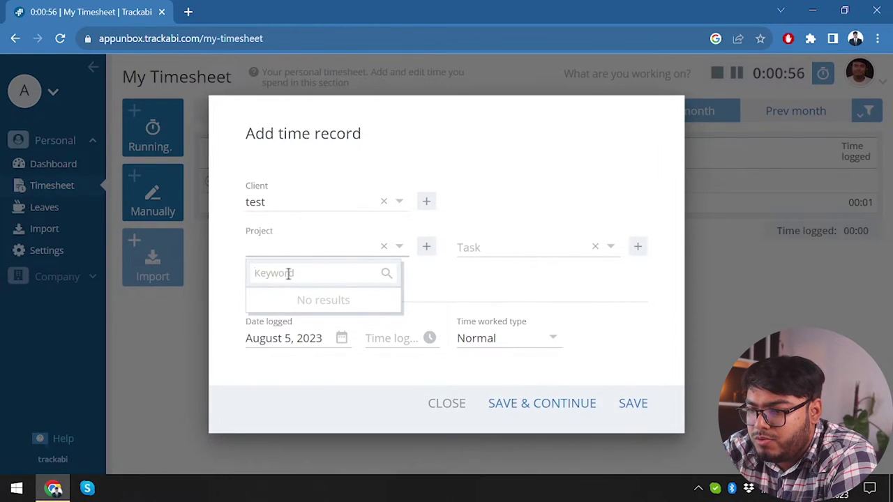
type("test")
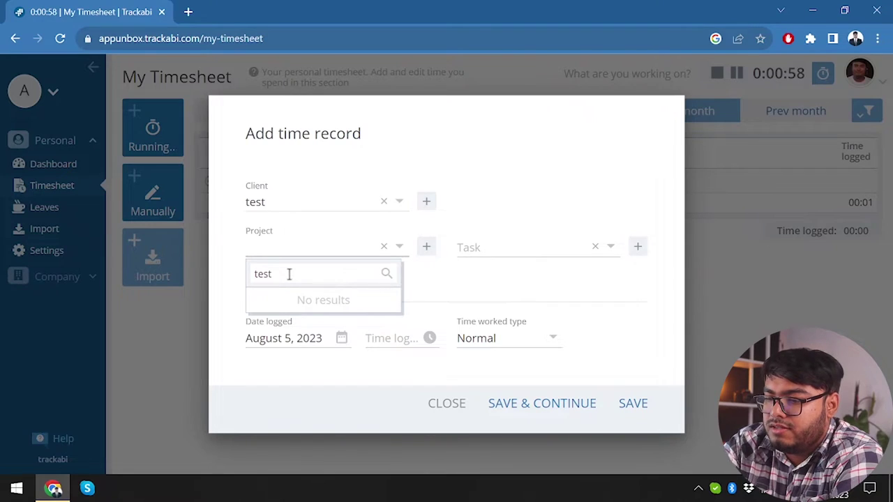
left_click(461, 280)
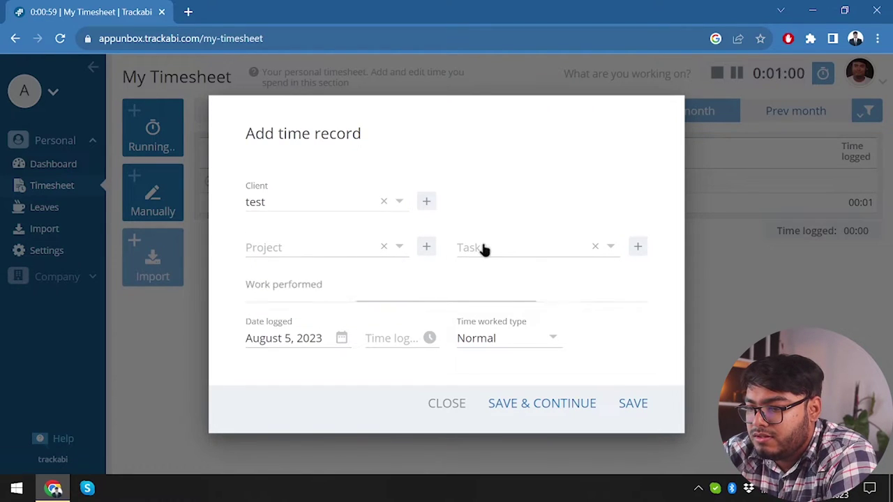
left_click(304, 244)
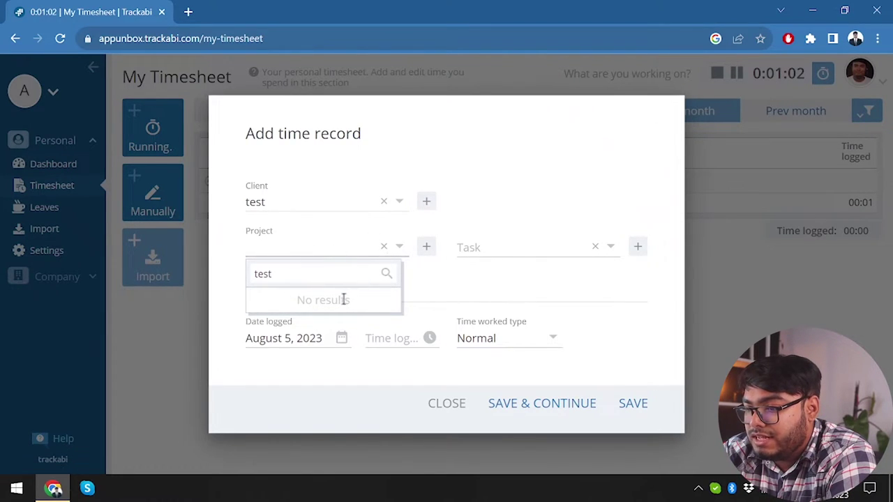
left_click(475, 241)
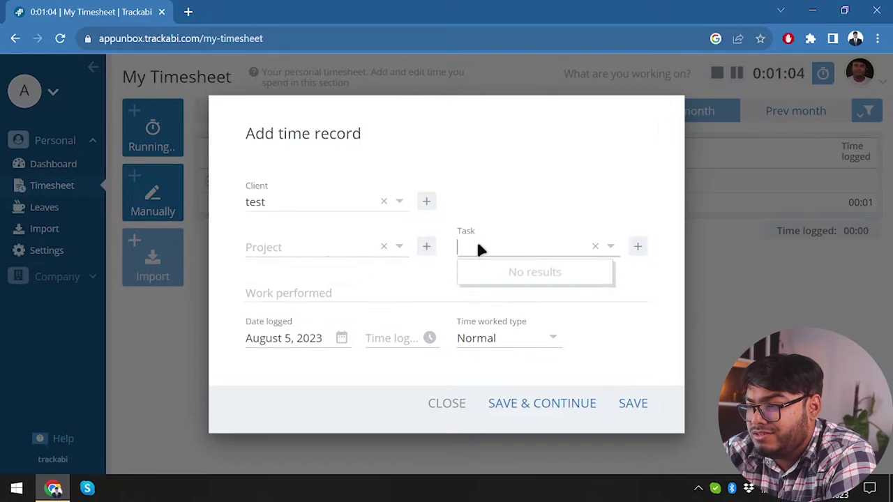
Close the record form, stop the timer to log a 00:01 entry, and restart it.
left_click(821, 96)
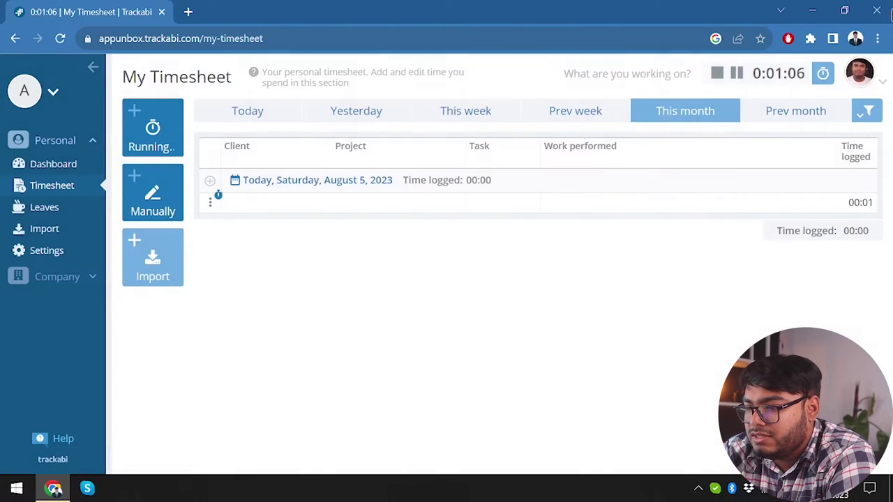
left_click(717, 72)
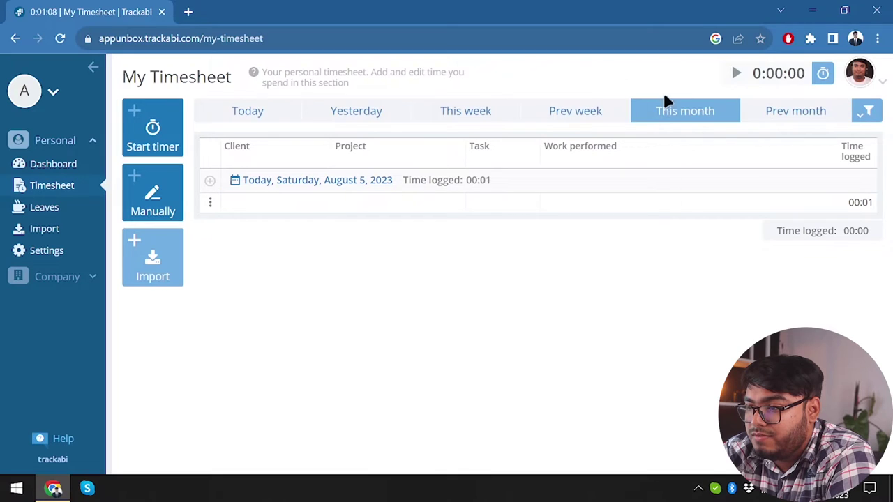
left_click(736, 74)
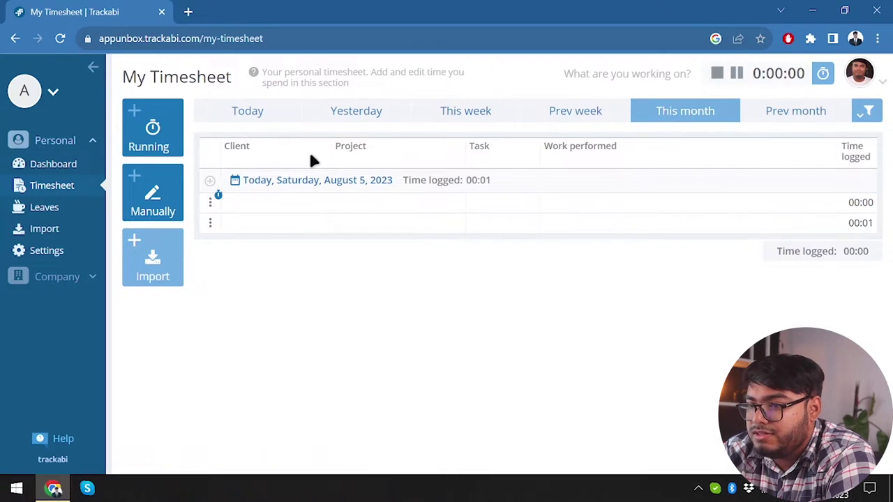
Edit the earlier 00:01 timesheet entry and assign it client 'test'.
left_click(209, 202)
left_click(222, 247)
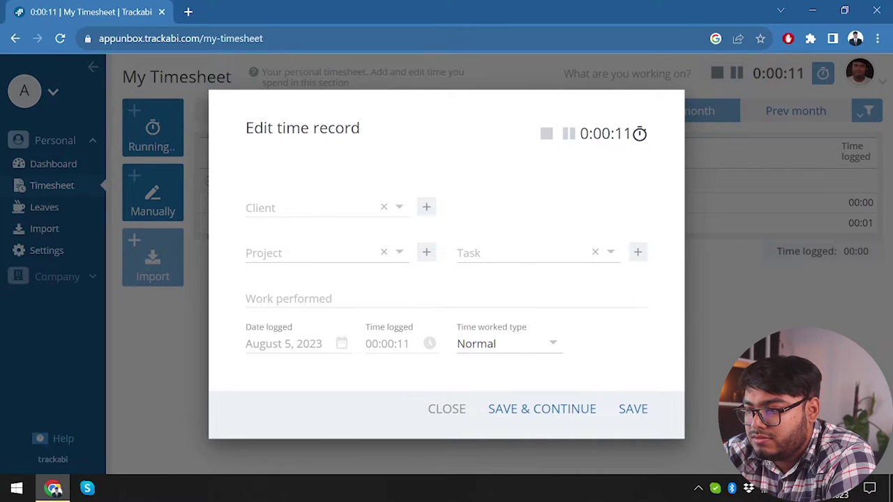
key("Escape")
left_click(210, 223)
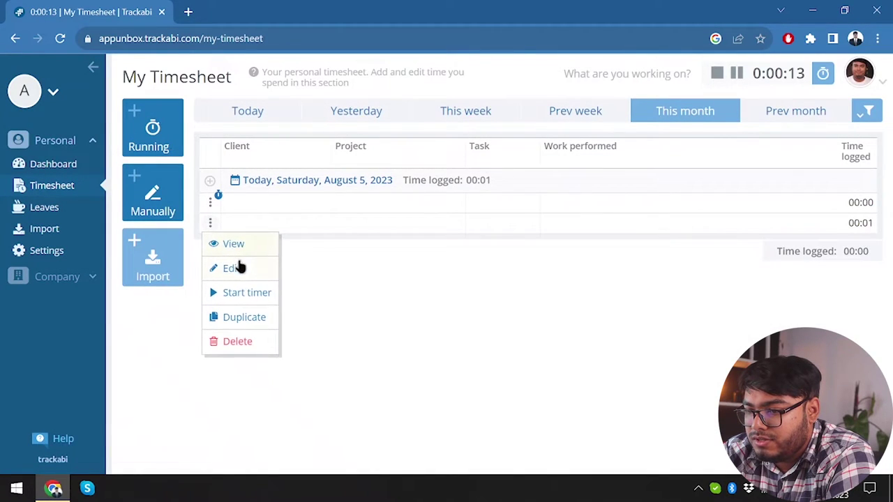
left_click(238, 274)
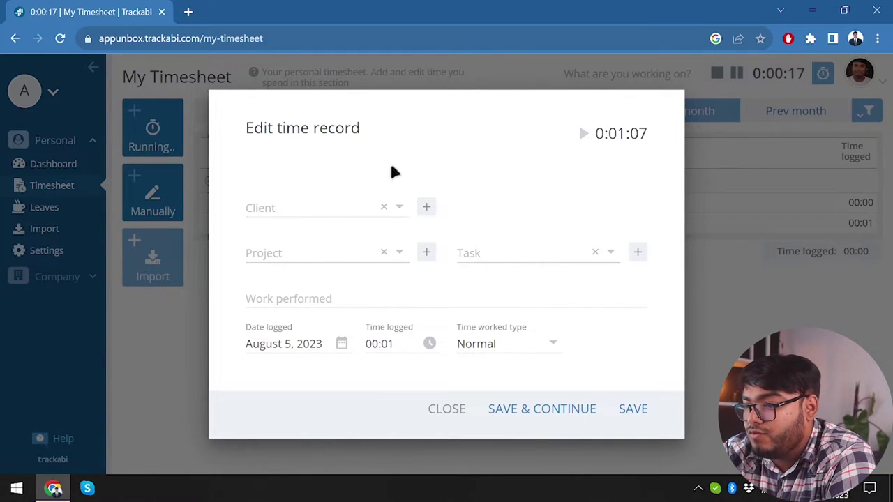
left_click(318, 204)
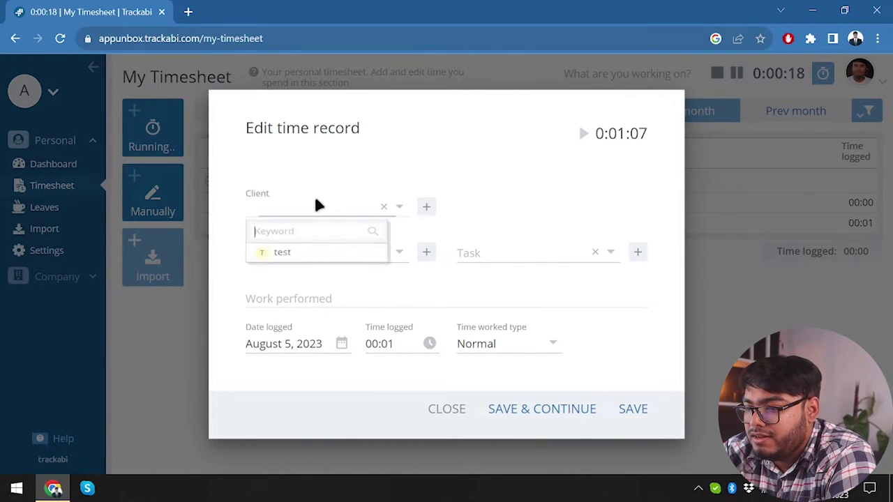
left_click(279, 259)
Browse the entry's project and task choices, then close and discard the changes.
left_click(289, 249)
double_click(330, 304)
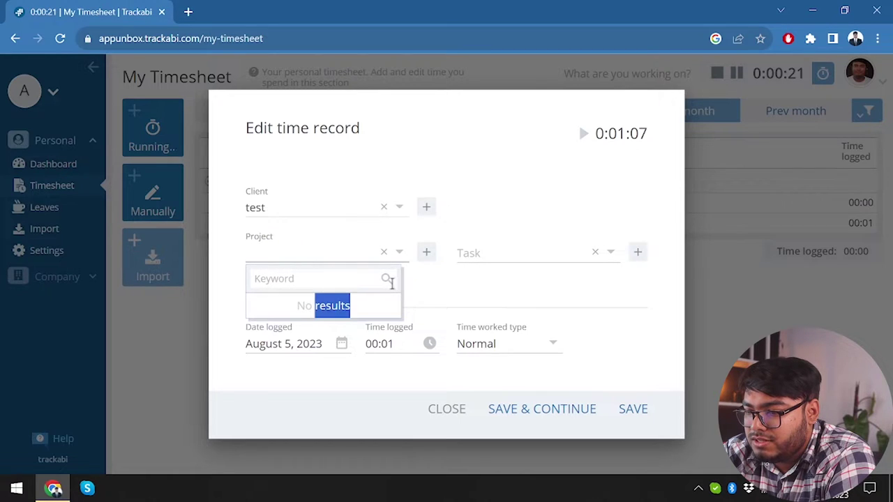
left_click(505, 245)
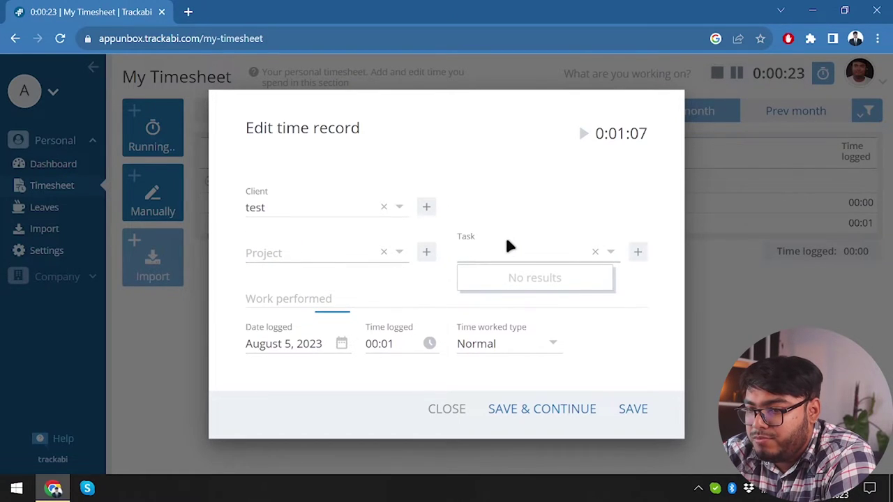
left_click(540, 169)
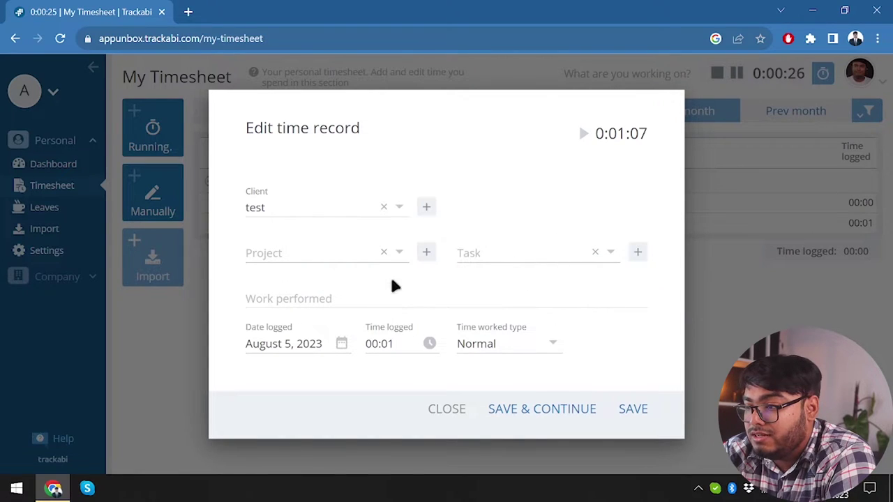
left_click(514, 254)
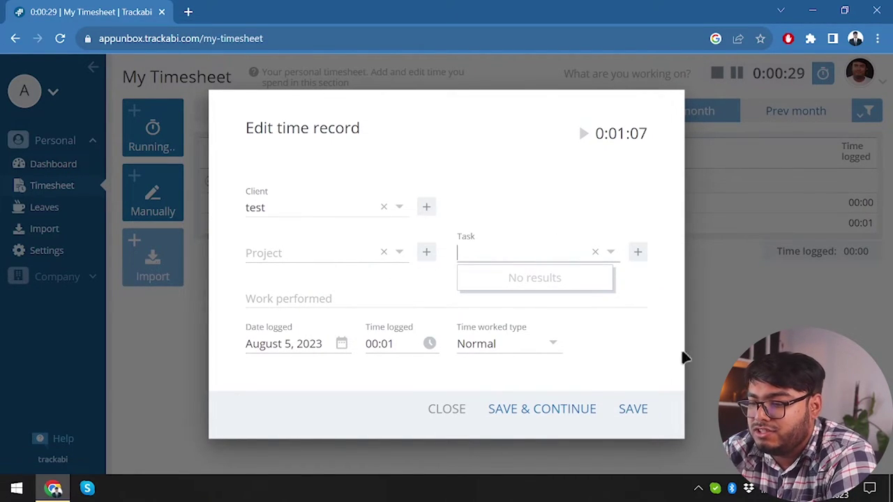
left_click(447, 408)
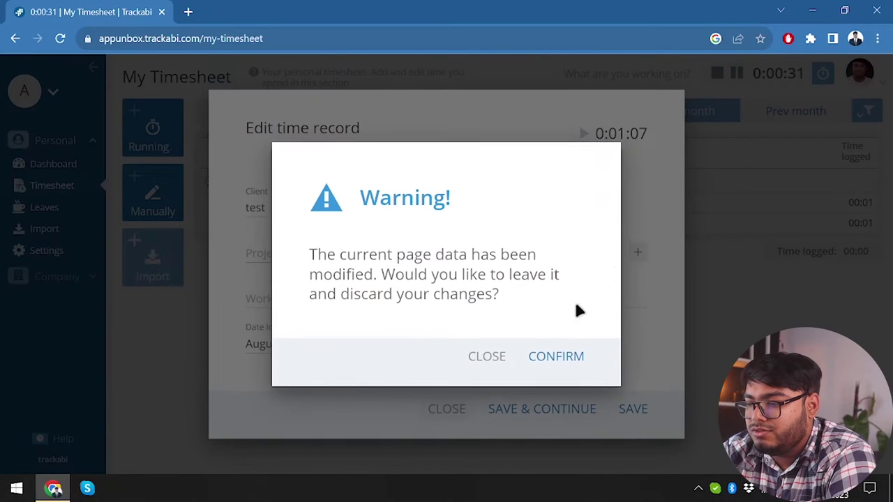
left_click(559, 359)
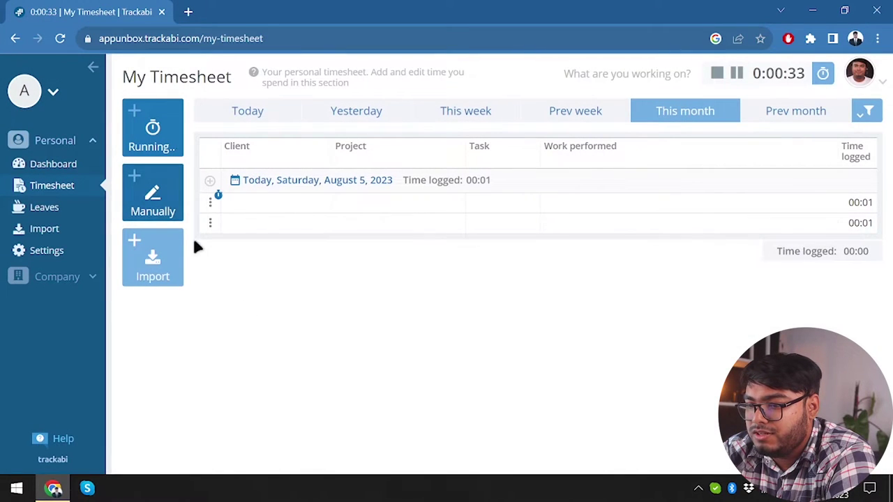
Add a manual 02:20 time record for August 5, then dismiss its actions menu.
left_click(137, 196)
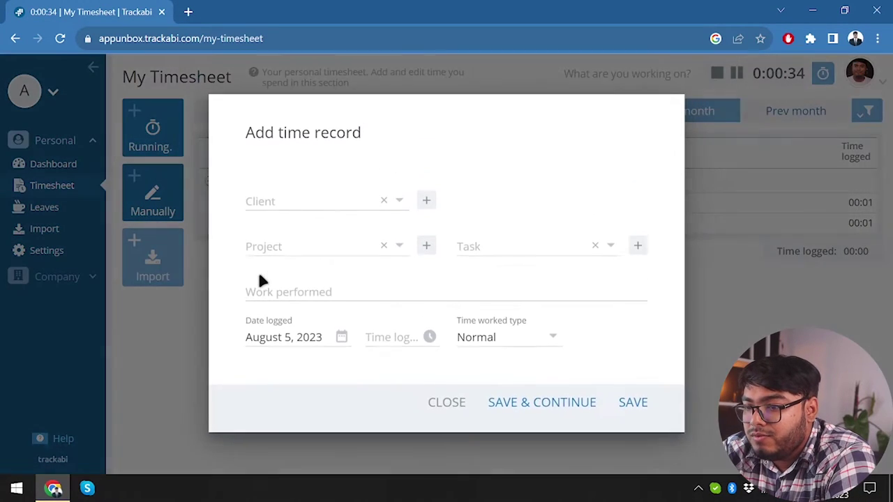
left_click(389, 340)
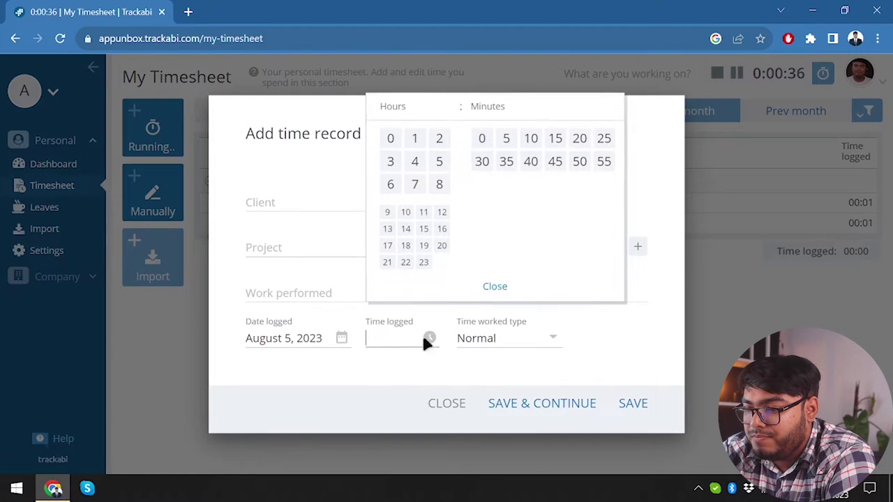
left_click(438, 141)
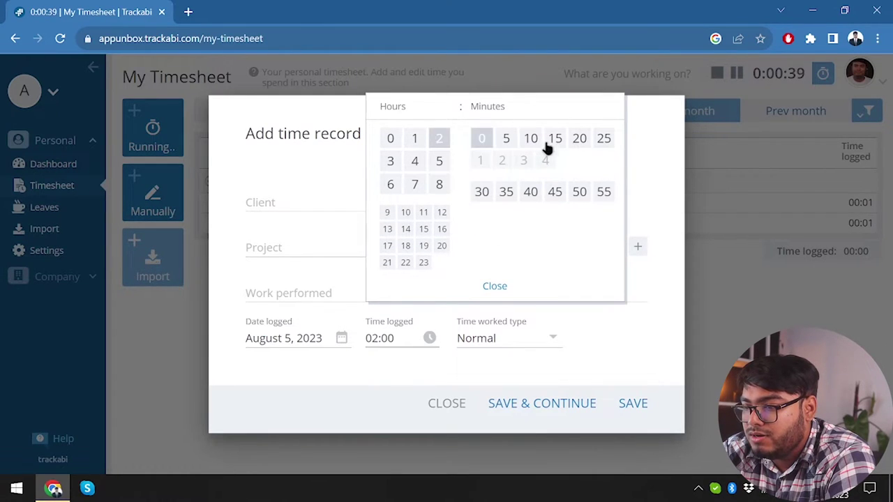
left_click(579, 139)
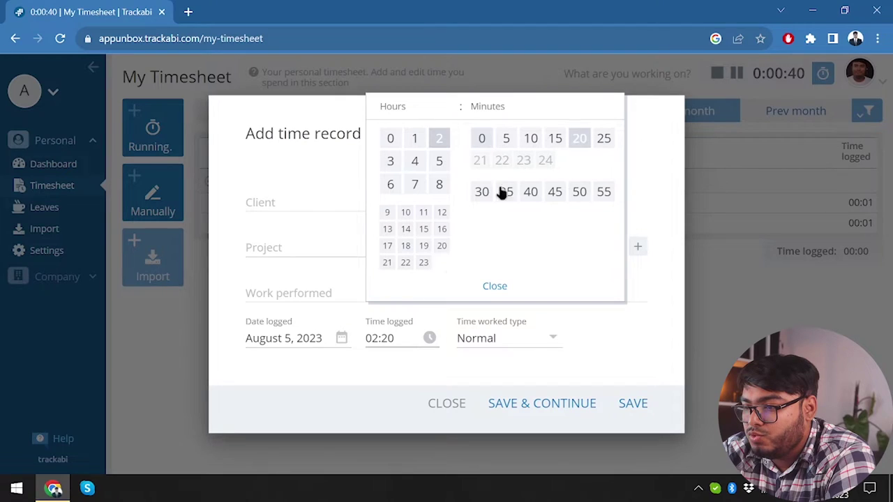
left_click(569, 318)
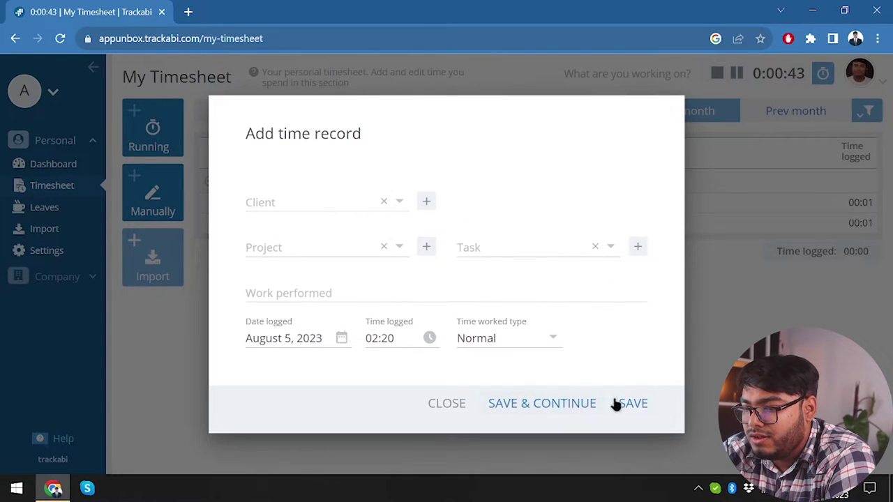
left_click(554, 405)
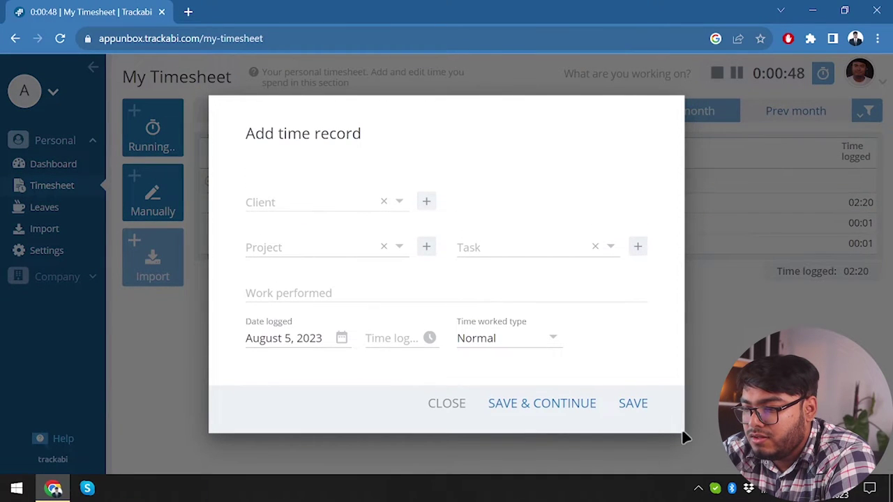
left_click(446, 406)
left_click(210, 204)
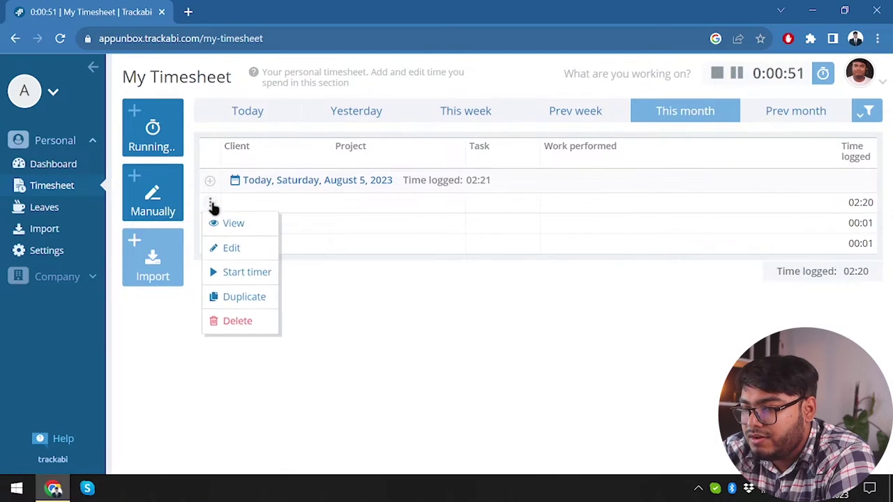
left_click(860, 223)
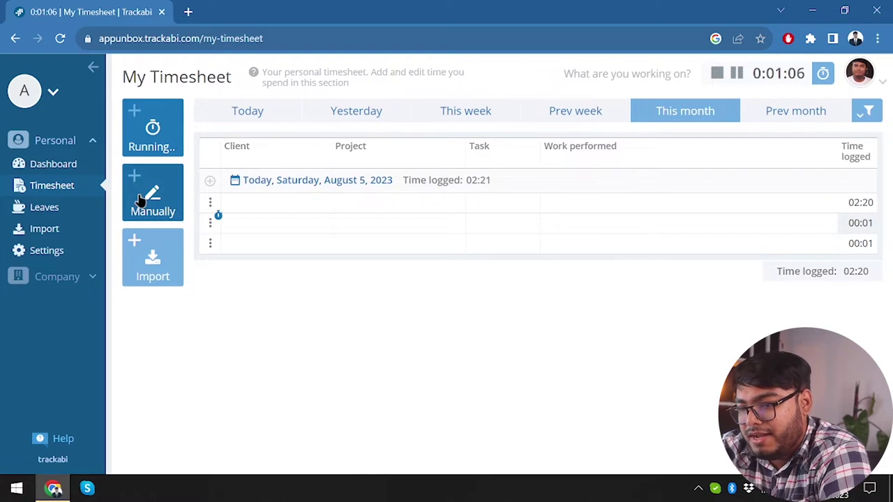
On the Leaves page, start a new leave request of type Unpaid.
left_click(44, 208)
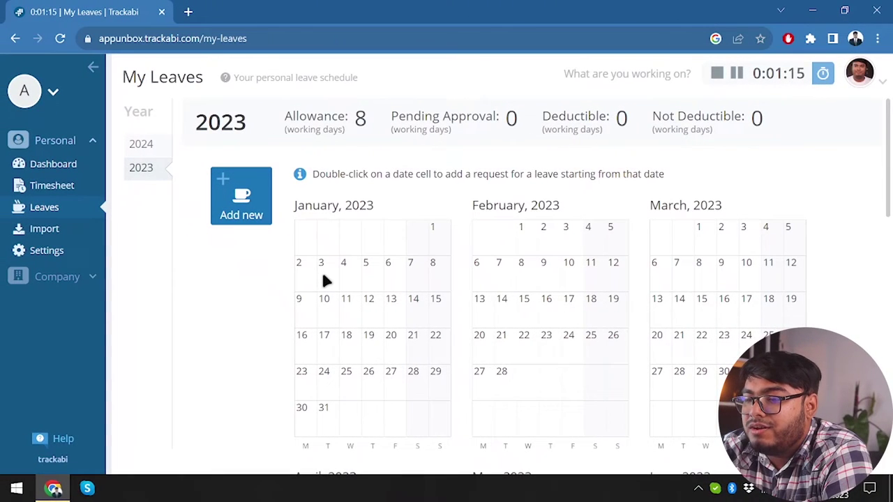
scroll(323, 279, "down", 1)
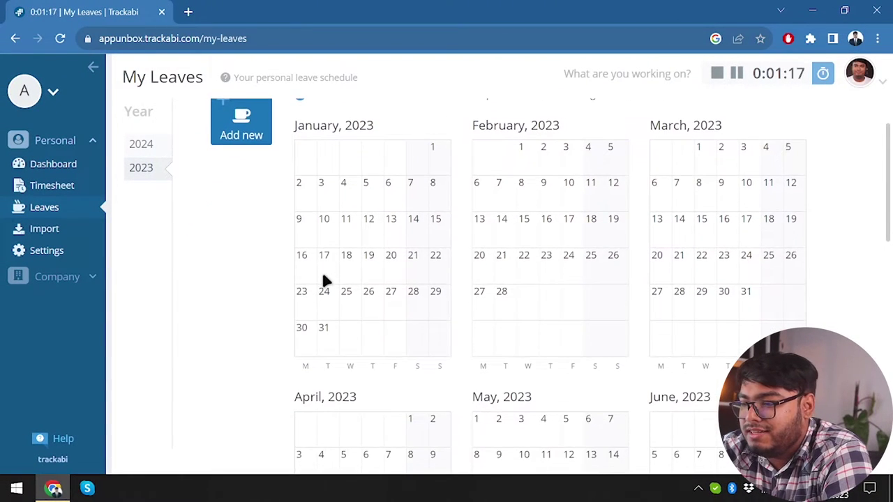
scroll(249, 212, "up", 1)
left_click(247, 211)
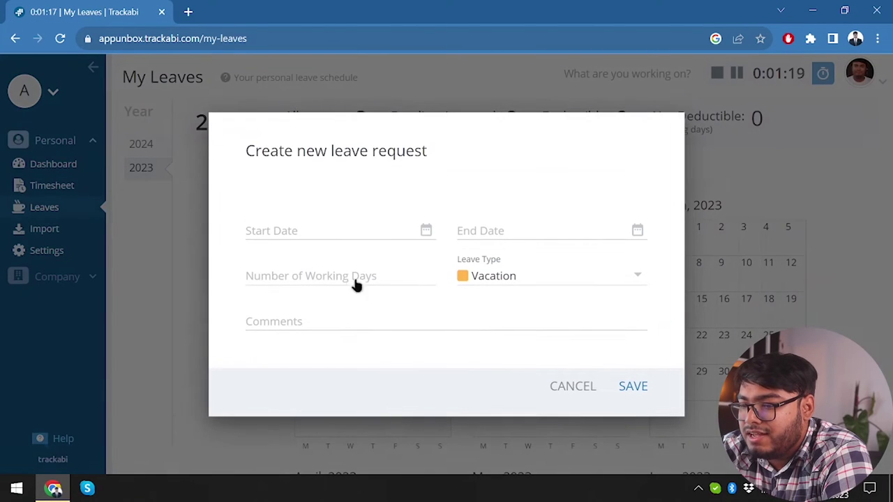
left_click(625, 279)
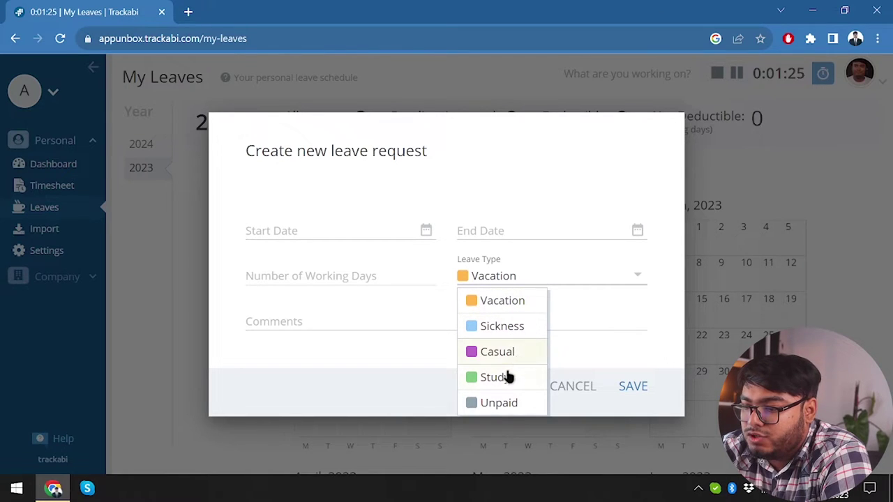
left_click(507, 403)
Set the leave from August 9 to August 15, comment 'approved', and save.
left_click(339, 226)
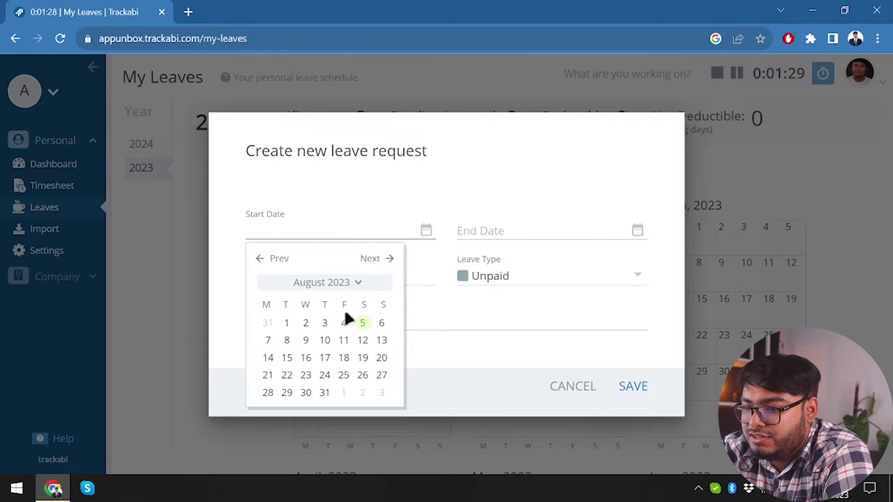
left_click(304, 341)
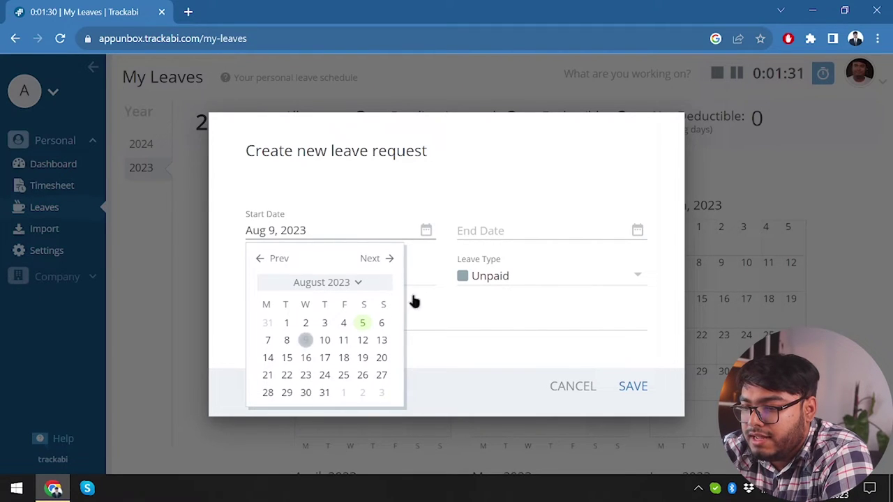
left_click(494, 237)
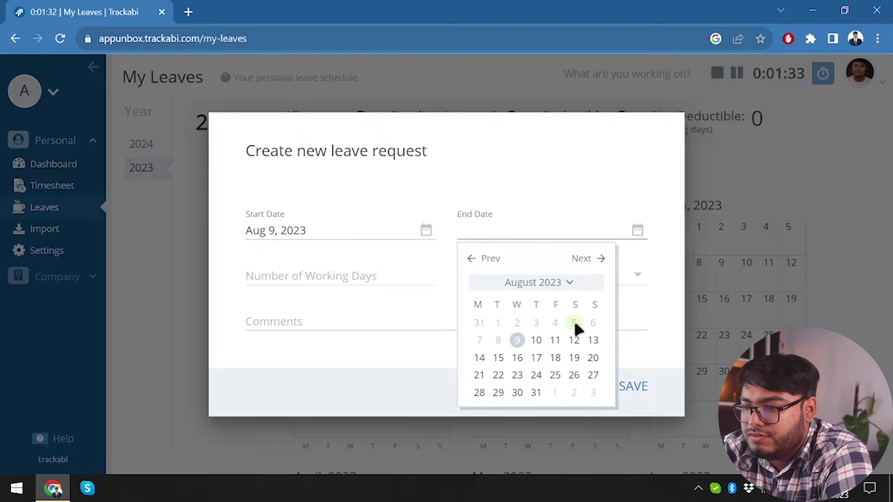
left_click(498, 358)
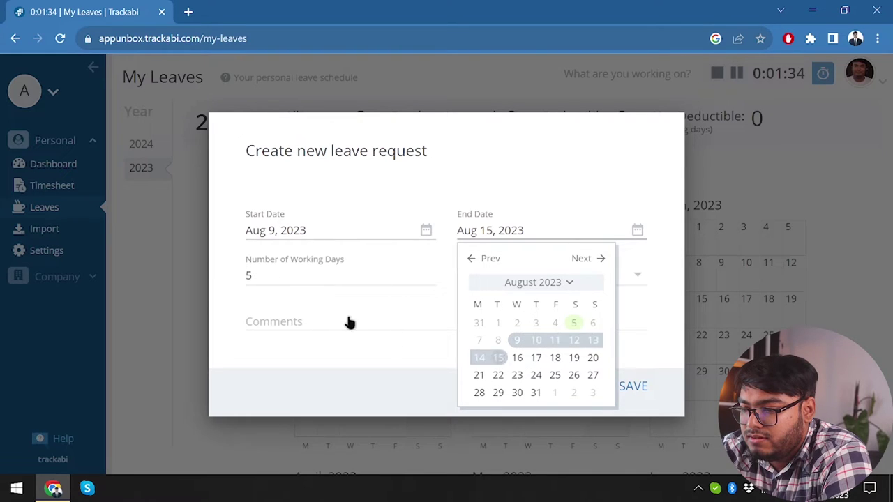
left_click(383, 318)
type("approved")
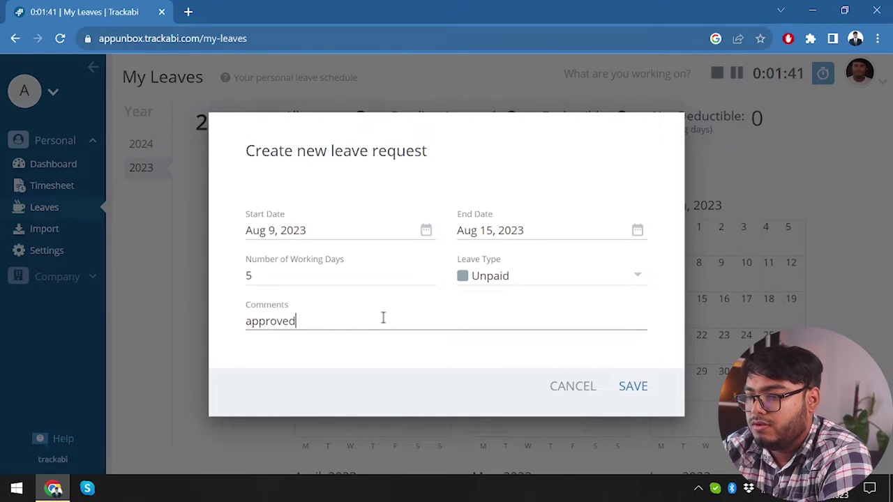
left_click(638, 387)
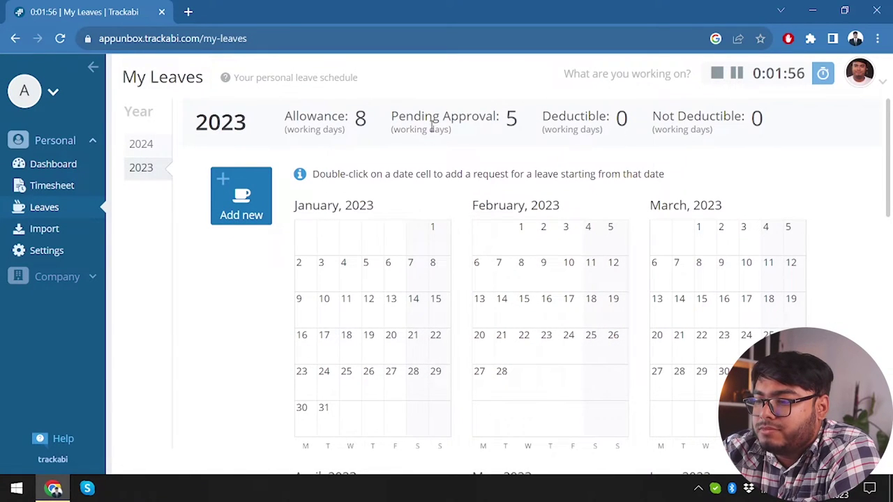
Approve the Aug 9–15 Unpaid leave request so Pending Approval drops to 0.
scroll(421, 194, "down", 1)
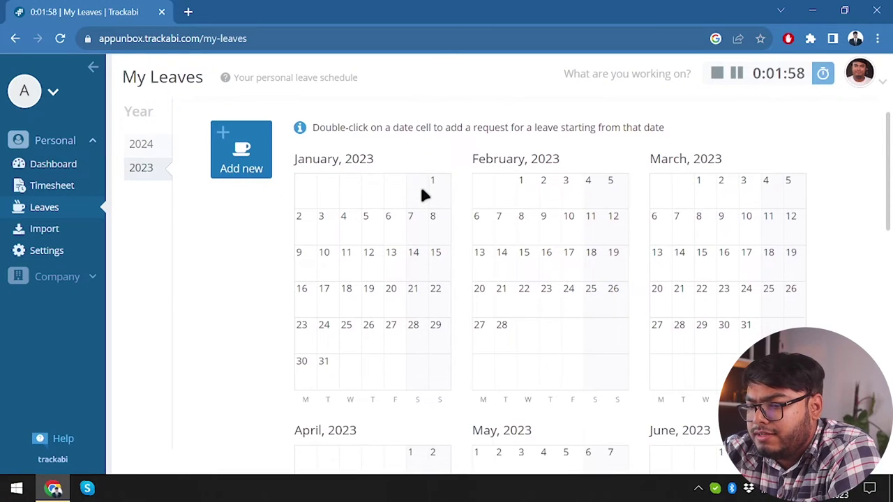
scroll(421, 194, "up", 1)
scroll(421, 194, "down", 10)
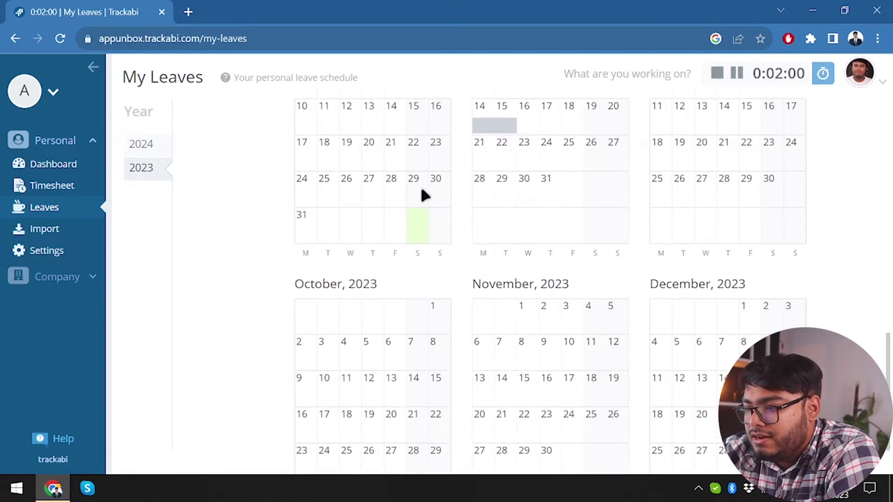
scroll(421, 195, "up", 3)
left_click(527, 320)
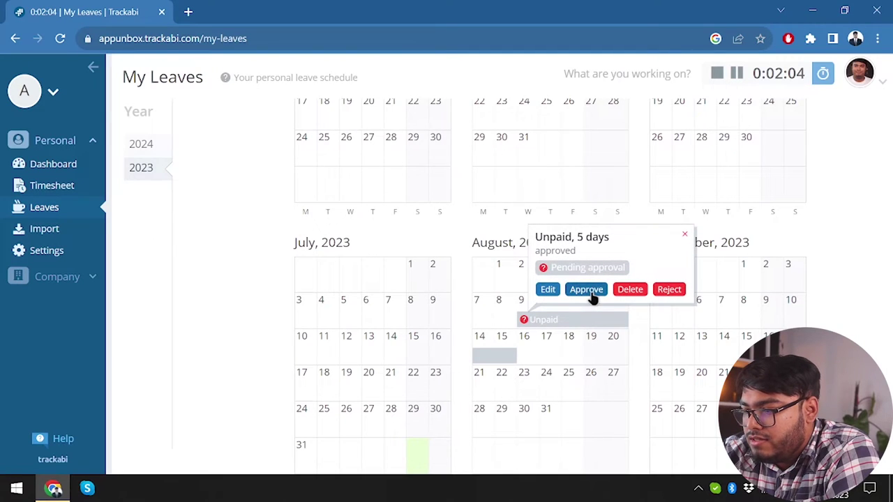
left_click(590, 289)
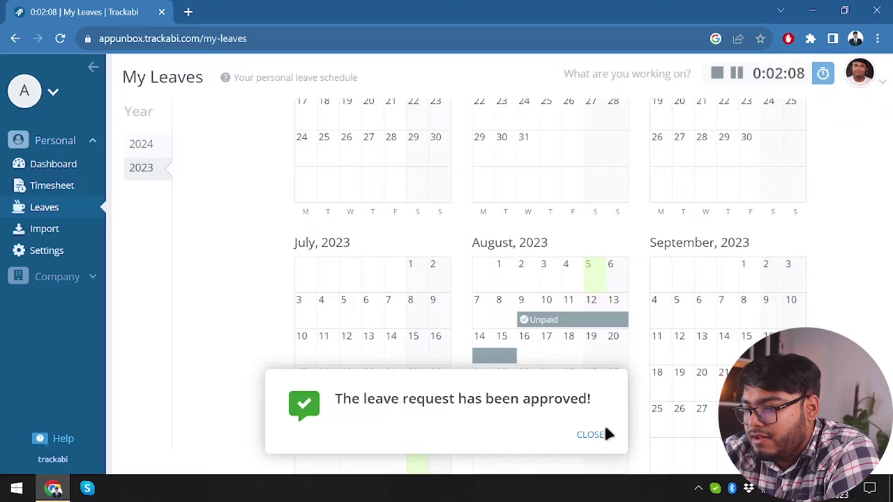
left_click(593, 436)
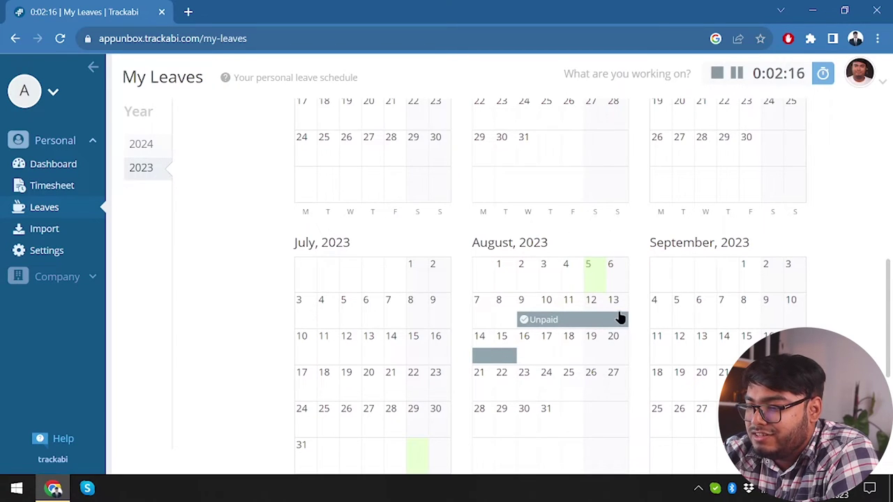
scroll(479, 261, "up", 7)
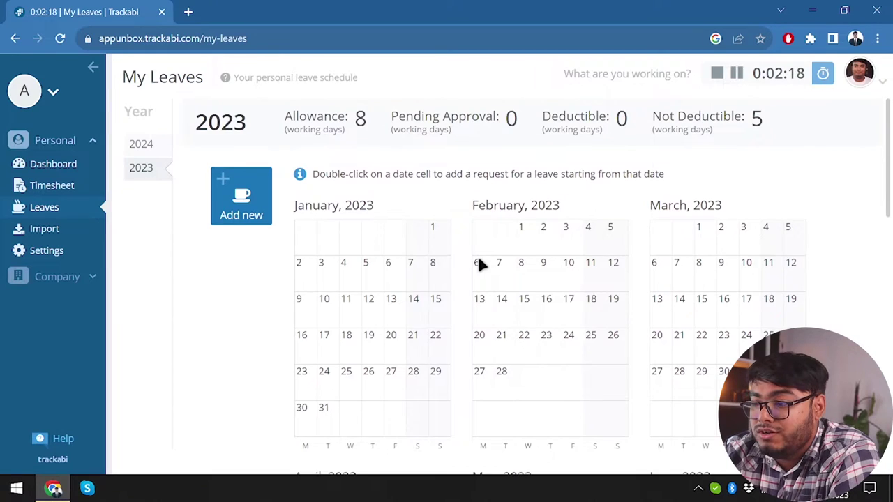
scroll(479, 264, "down", 1)
scroll(478, 264, "up", 1)
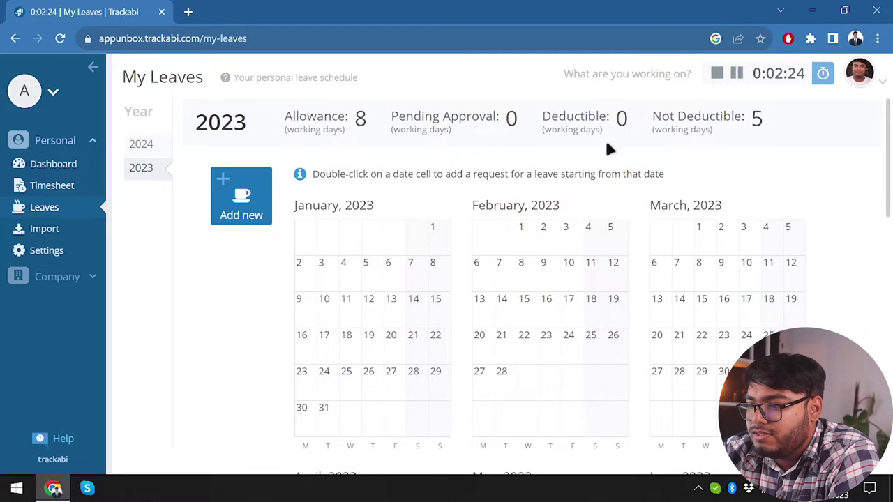
scroll(410, 255, "down", 1)
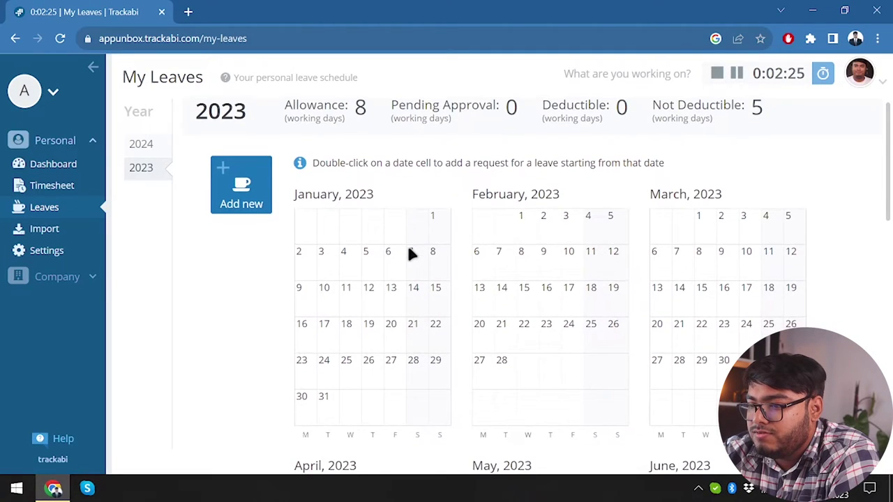
Set the general working hours to start at 08:00 and end at 16:00.
left_click(54, 233)
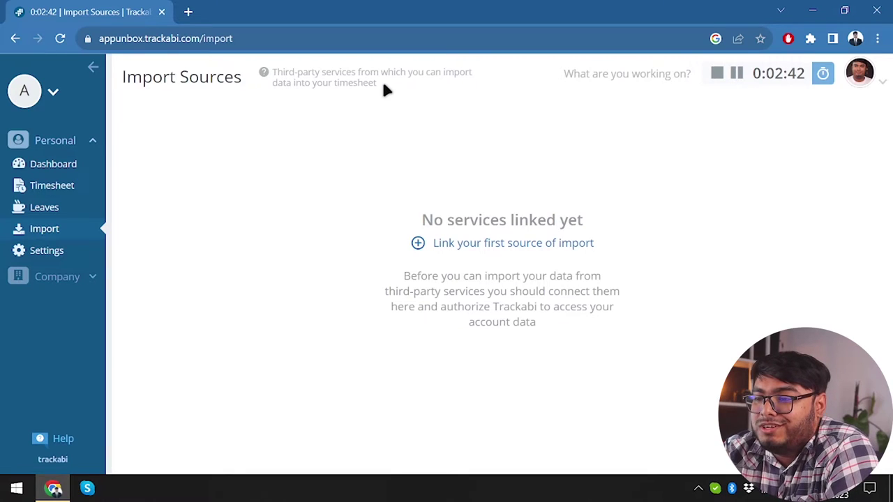
left_click(64, 255)
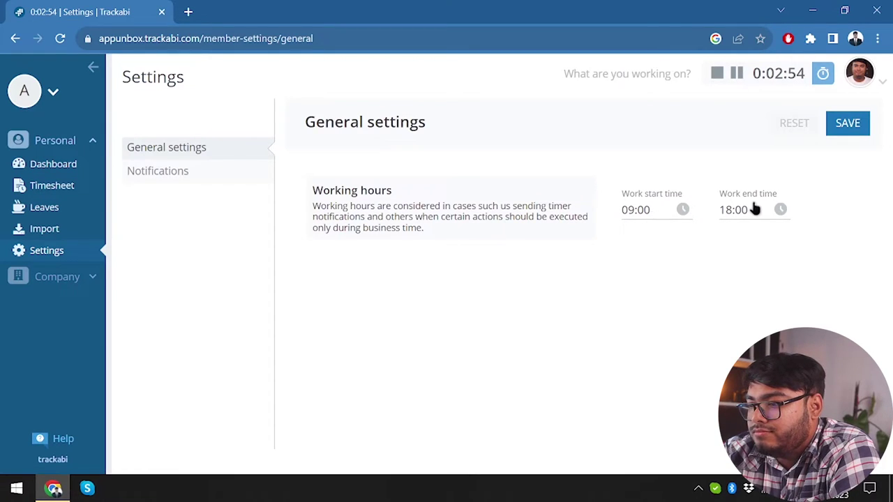
left_click(638, 212)
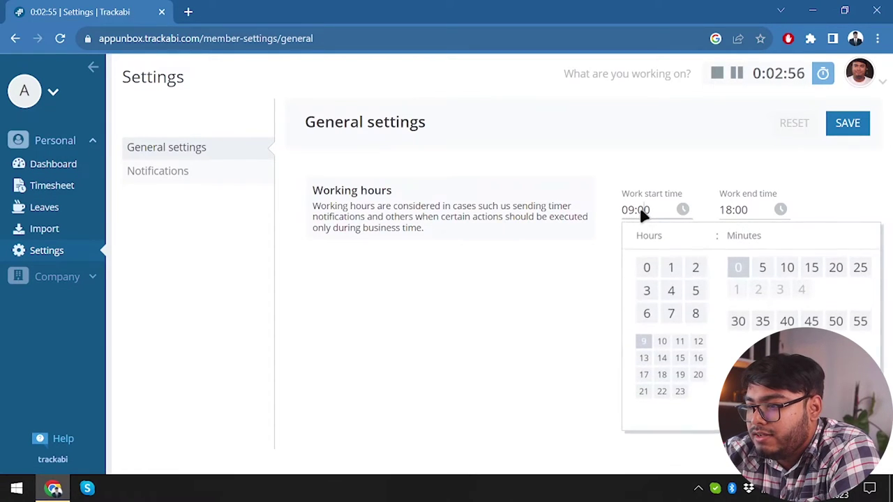
left_click(693, 315)
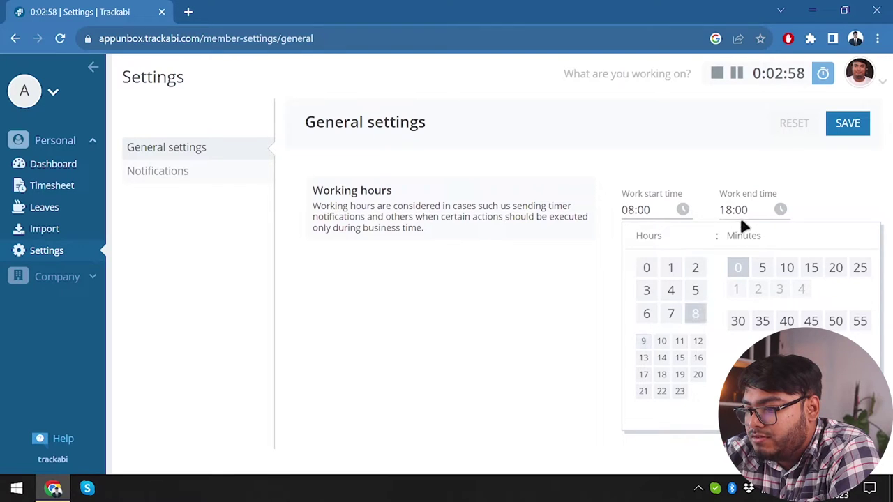
left_click(744, 213)
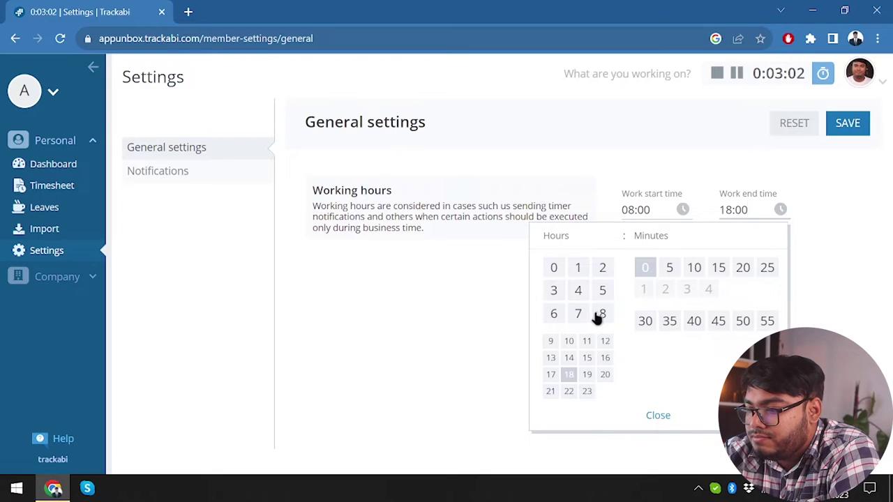
left_click(605, 358)
left_click(402, 279)
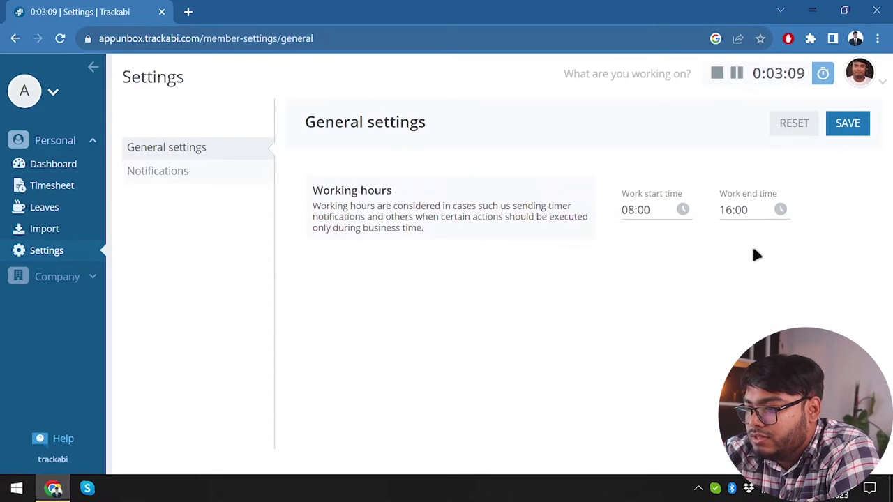
Keep the unsaved changes when warned and save the 08:00–16:00 working hours.
left_click(163, 171)
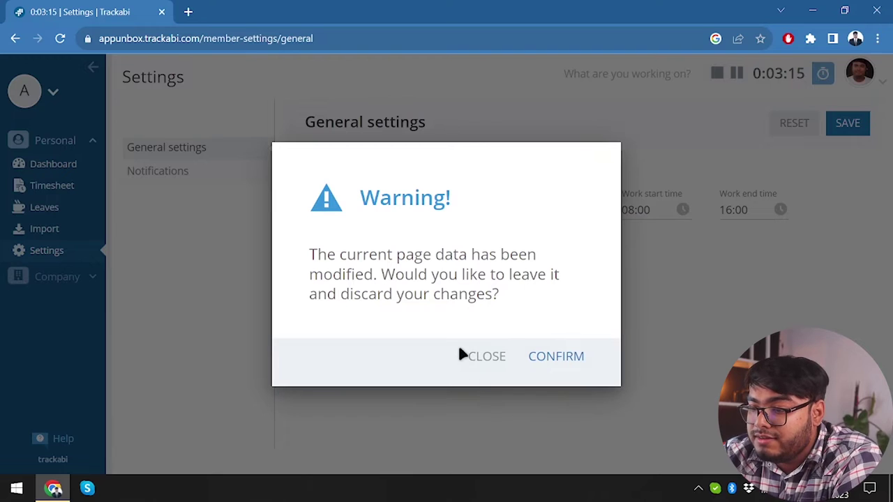
left_click(490, 357)
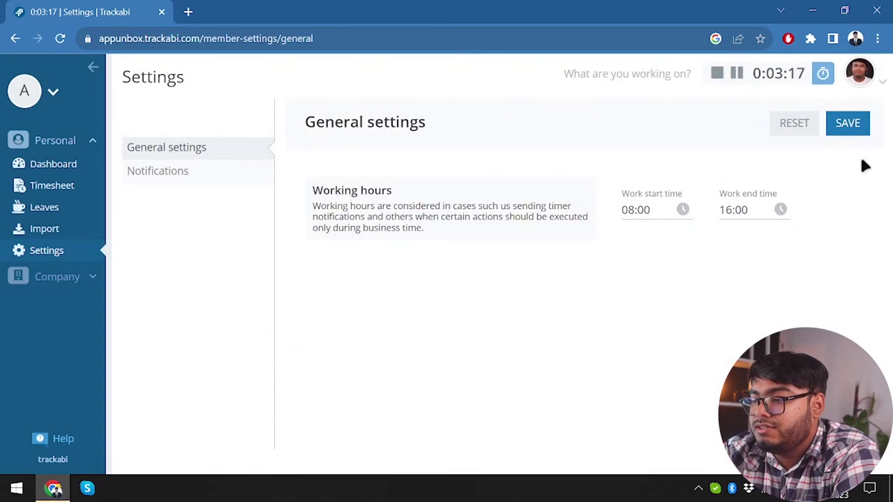
left_click(856, 130)
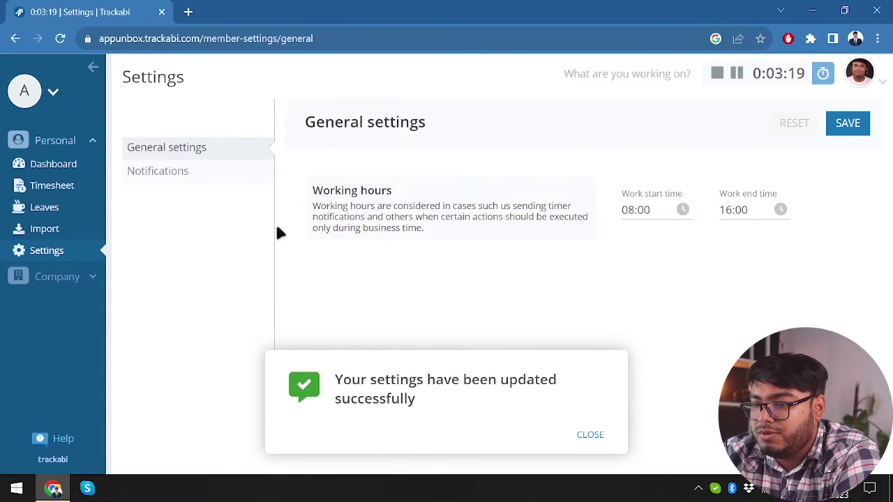
Enable the No running timer reminder alongside the running-timer reminder and save the notification settings.
left_click(200, 170)
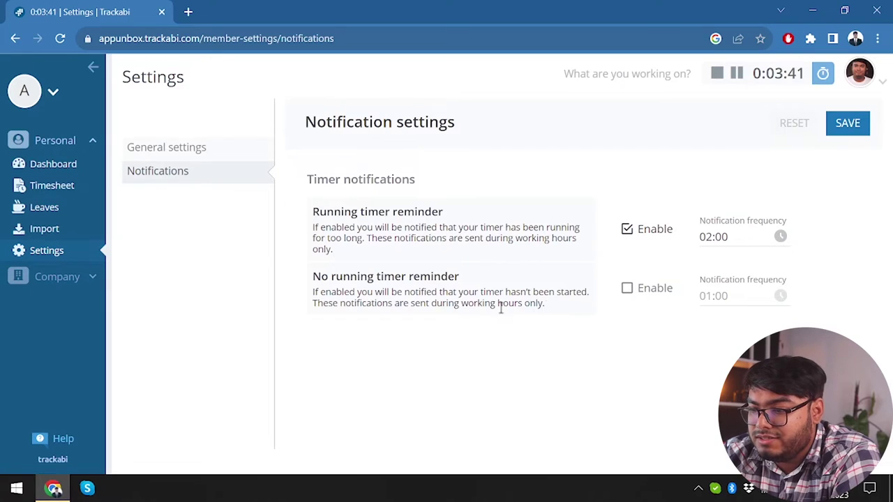
left_click(625, 290)
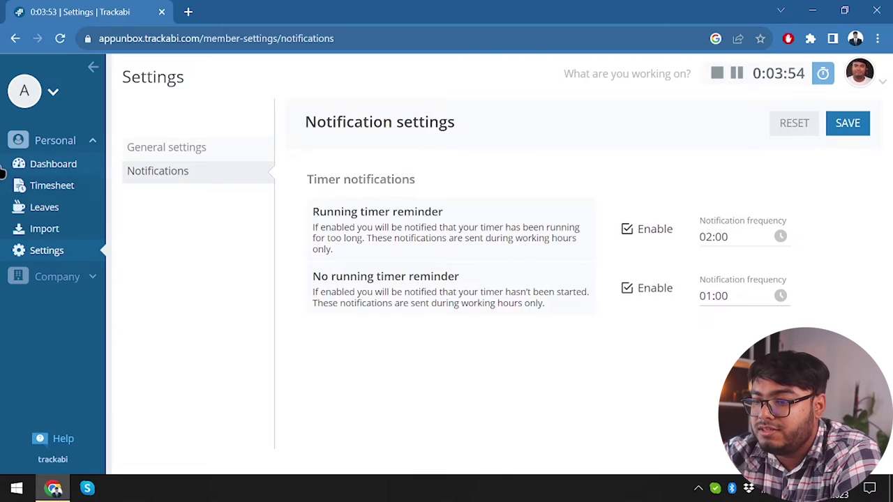
left_click(845, 123)
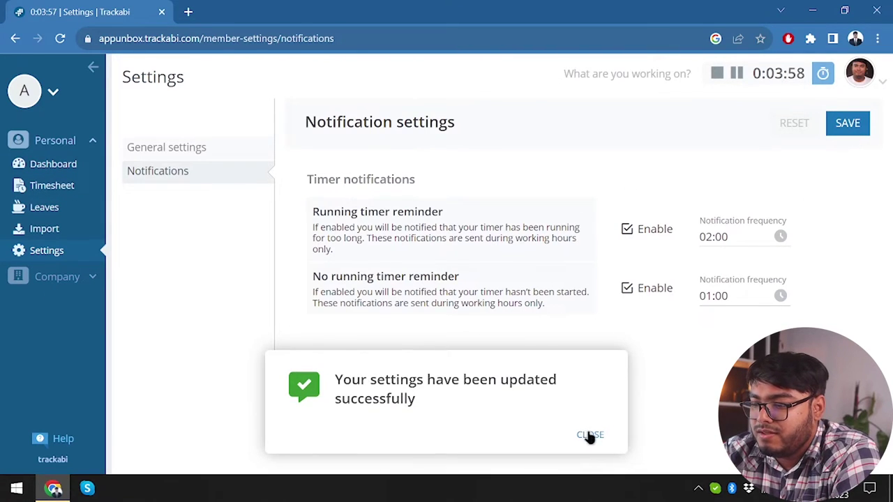
left_click(590, 435)
Open the Company Dashboard and review August 2023's 02:21 h of logged time.
left_click(70, 281)
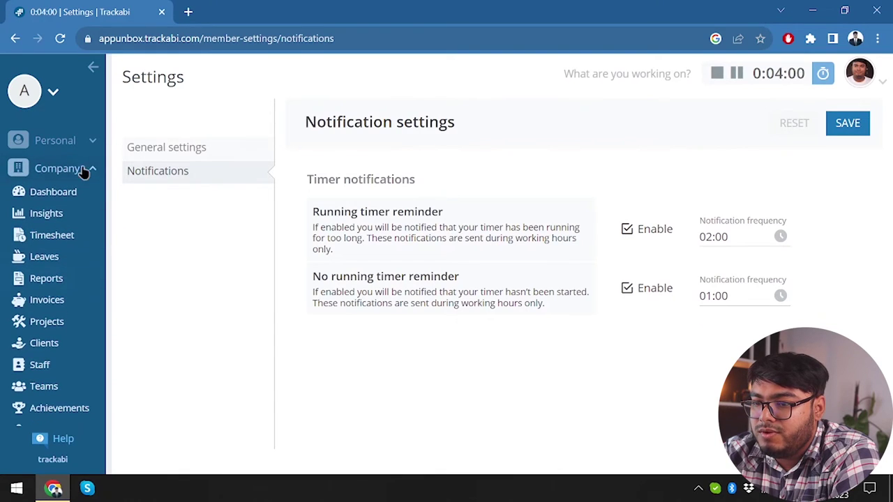
left_click(53, 195)
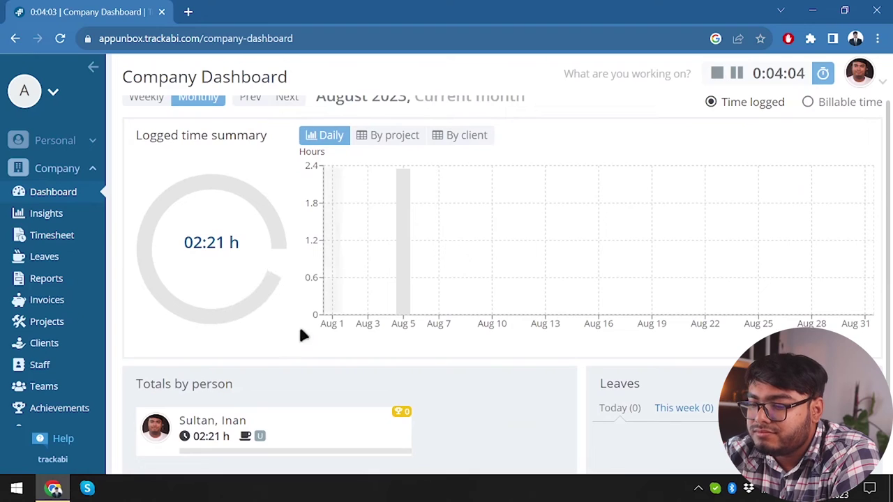
scroll(272, 356, "down", 1)
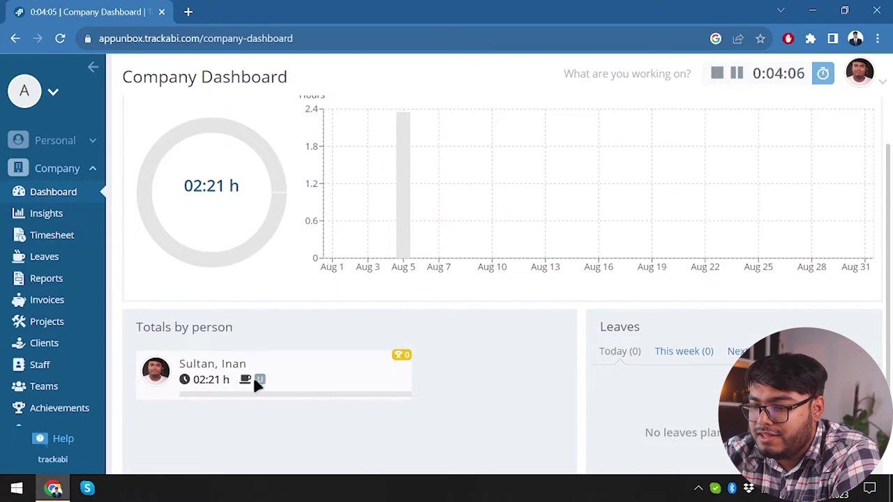
mouse_move(253, 383)
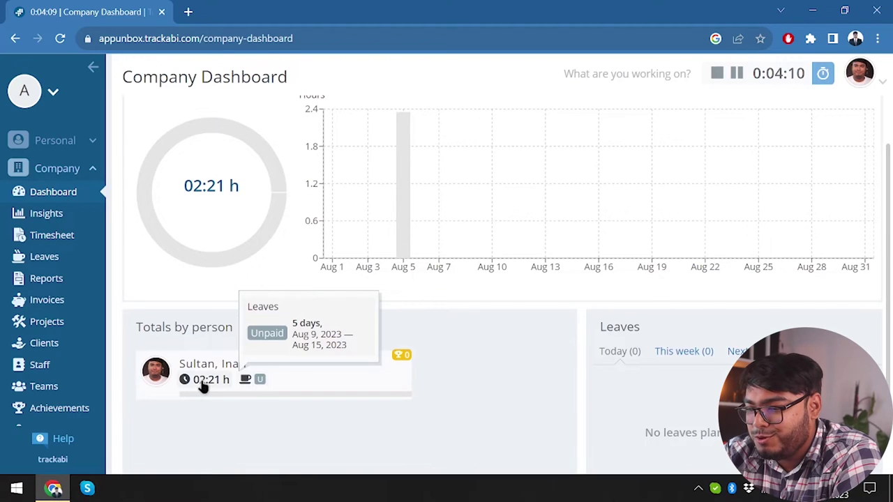
mouse_move(195, 382)
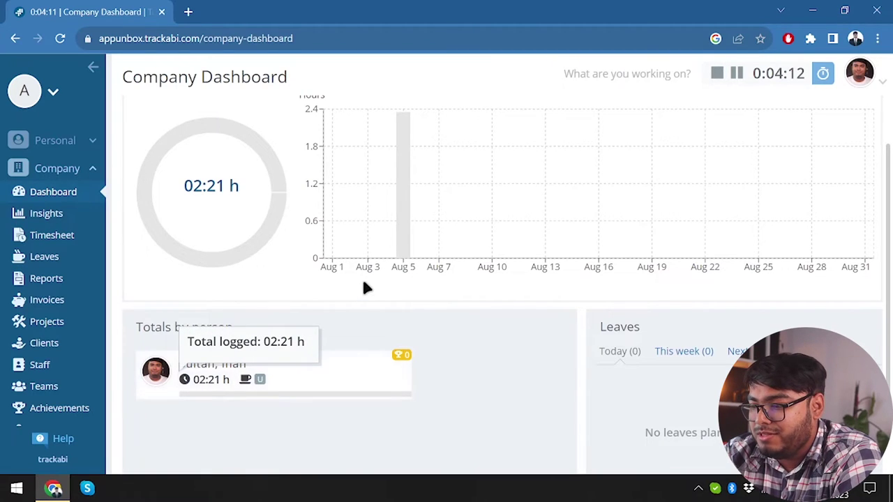
scroll(361, 276, "up", 1)
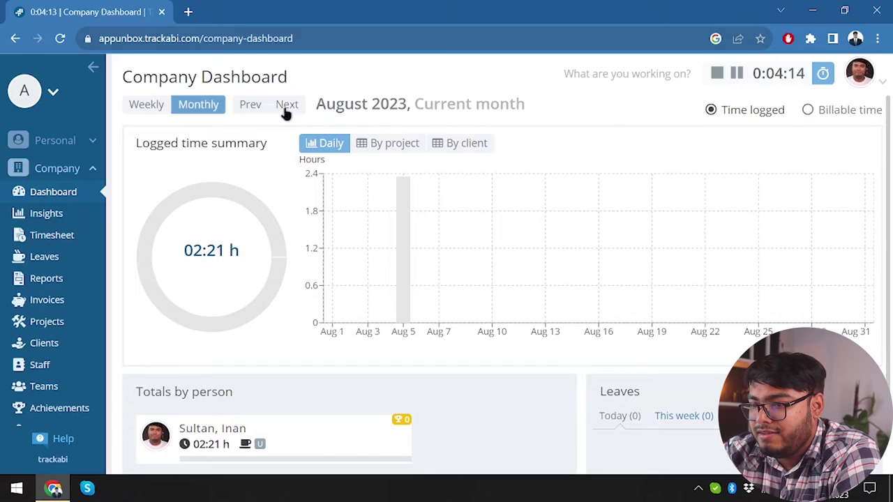
scroll(404, 270, "down", 1)
mouse_move(405, 269)
scroll(408, 272, "down", 1)
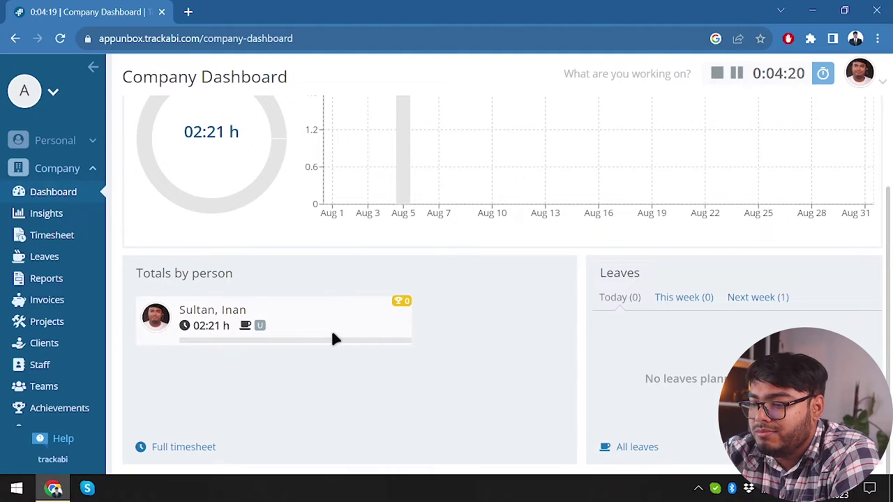
Open Company Insights and view the employee's Aug 5 stats: 02:21 logged and billable.
left_click(43, 214)
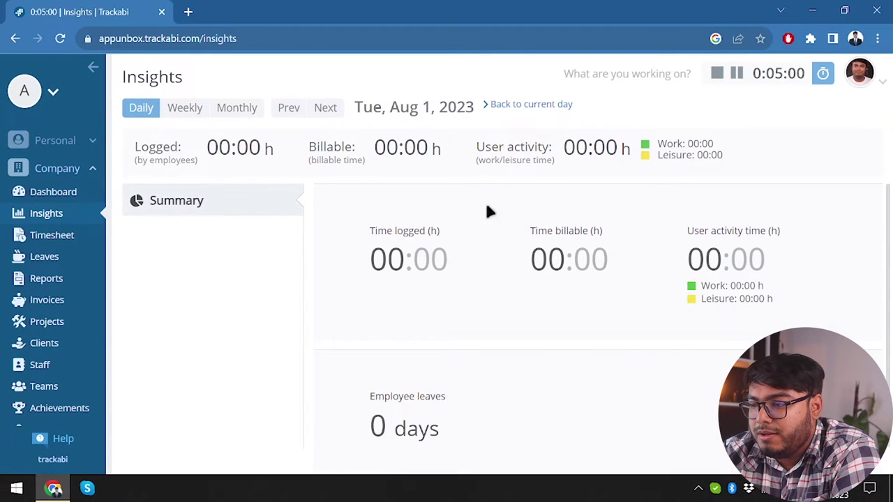
left_click(63, 193)
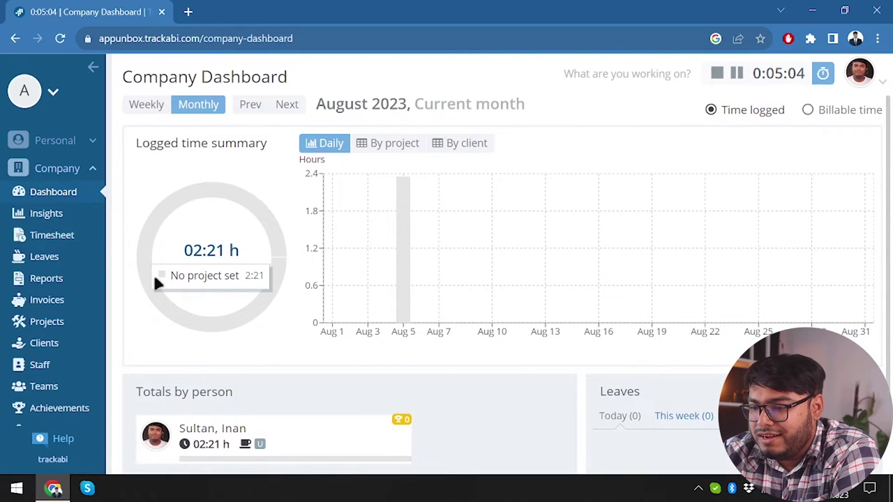
left_click(47, 215)
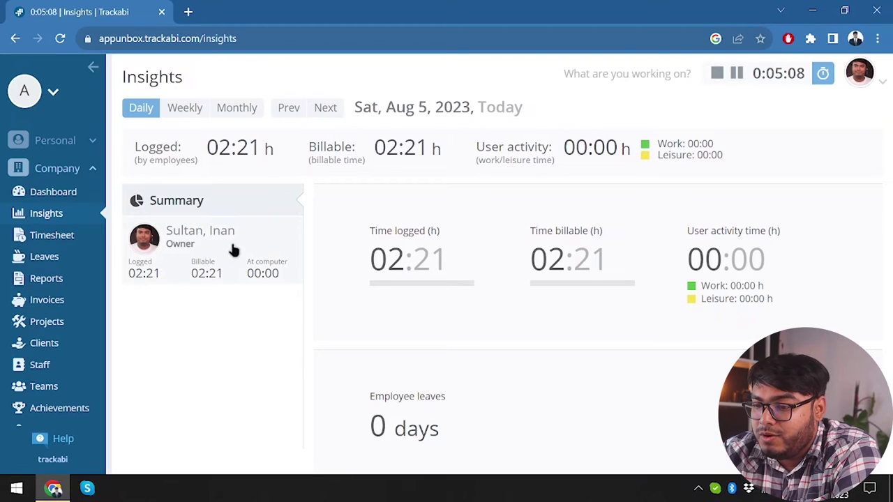
scroll(410, 396, "down", 1)
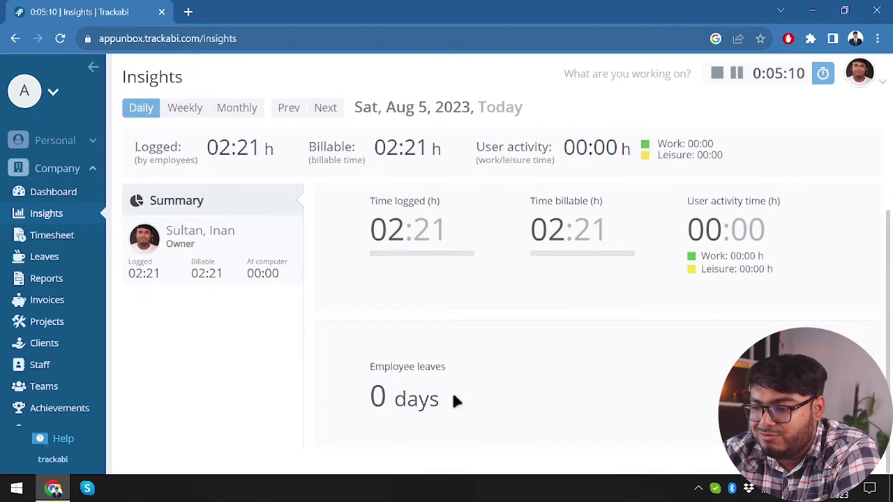
left_click(247, 249)
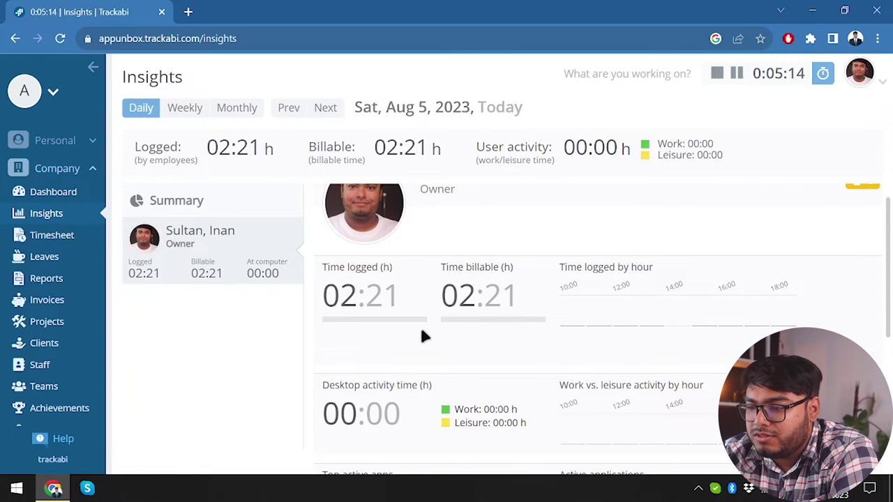
scroll(420, 336, "down", 1)
scroll(421, 336, "down", 4)
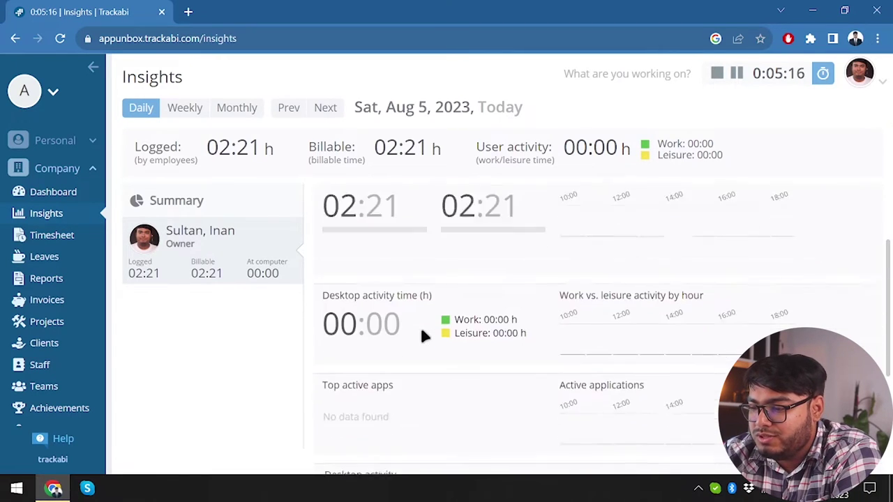
scroll(420, 336, "up", 4)
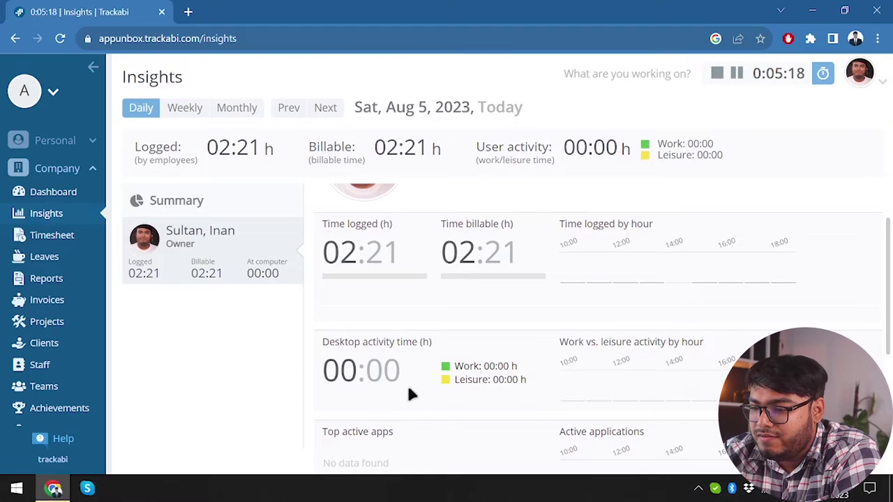
scroll(400, 387, "down", 1)
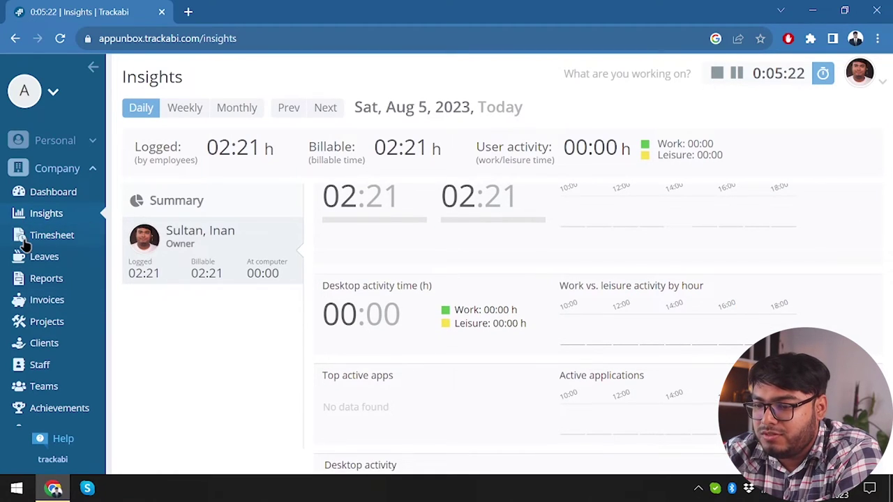
Check the company timesheet, then open the 2023 Leave Schedule showing 5 not-deductible days.
left_click(46, 240)
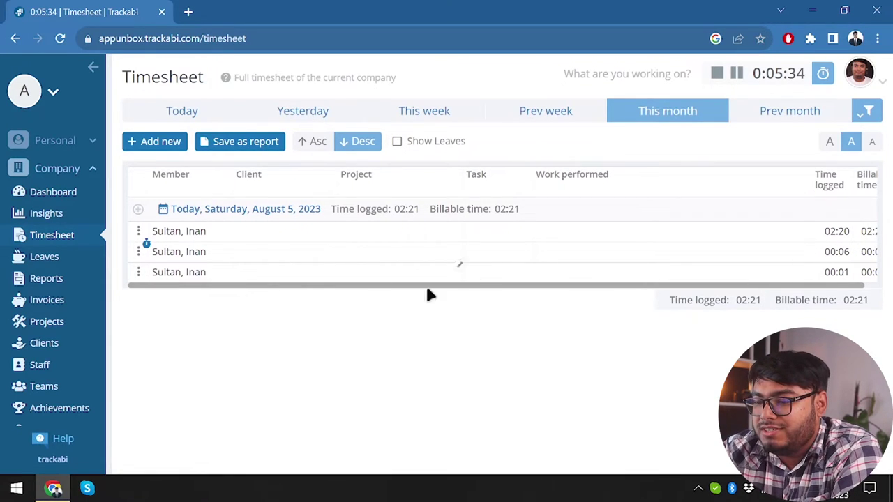
left_click(40, 149)
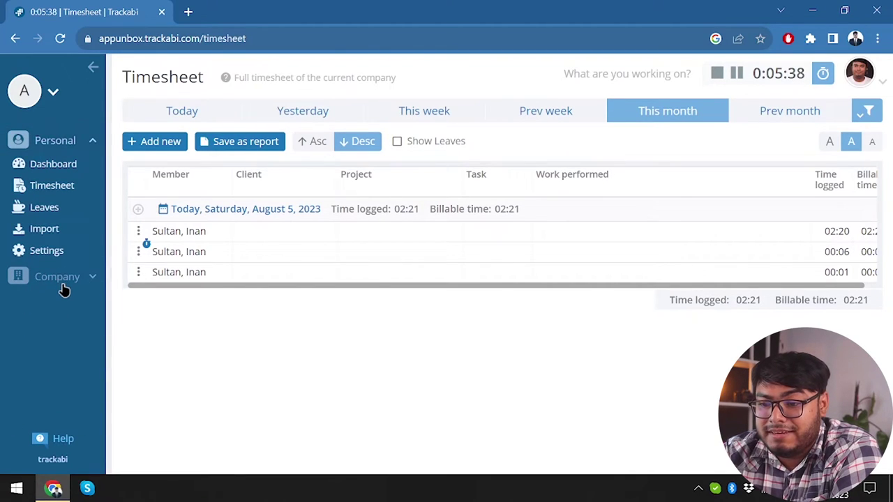
left_click(59, 276)
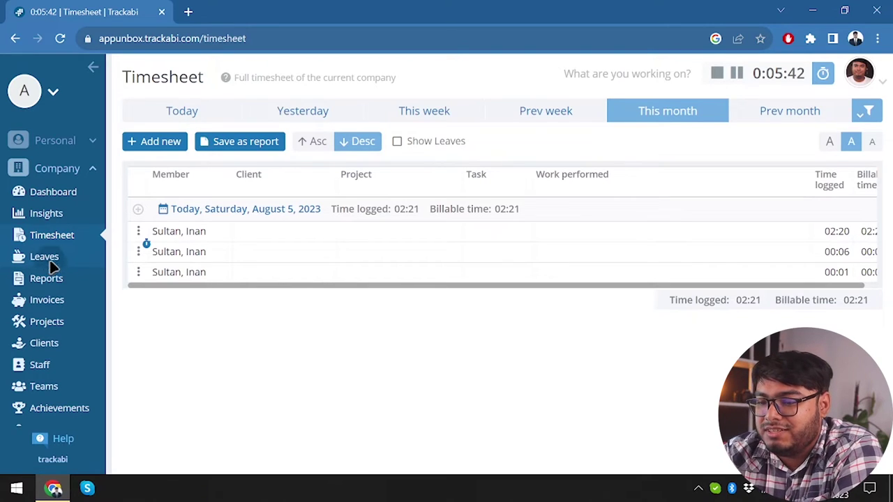
left_click(48, 261)
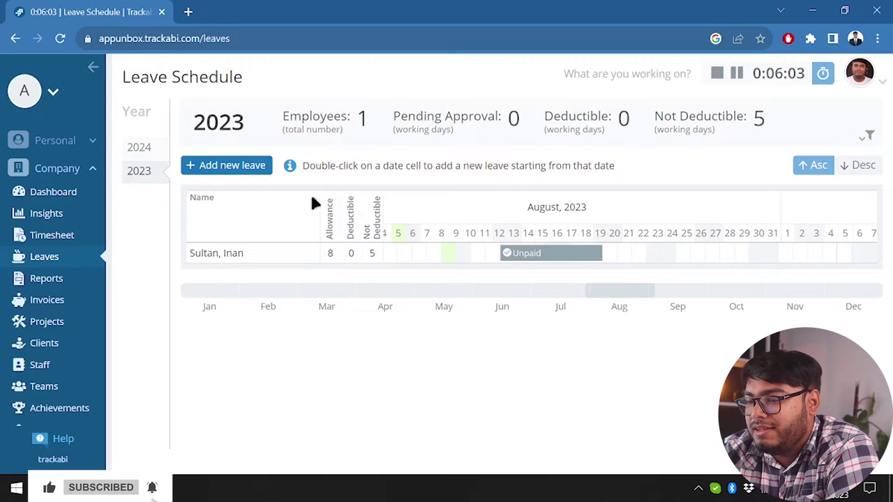
scroll(391, 209, "left", 1)
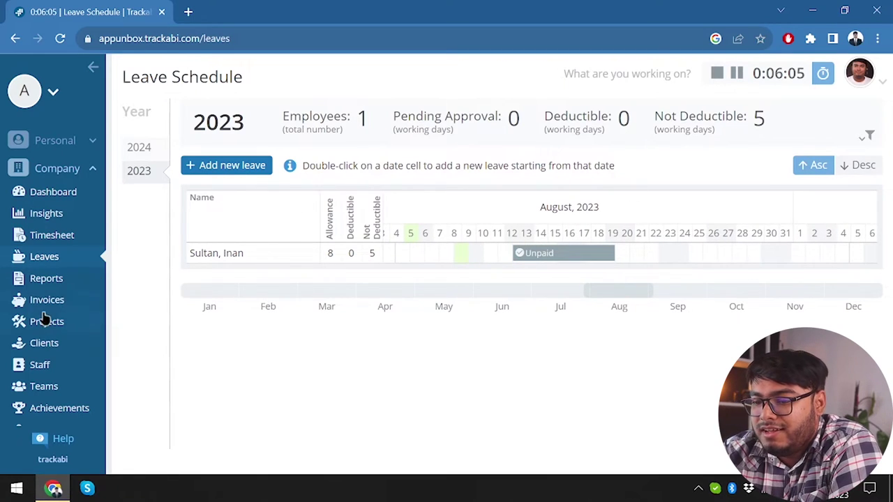
Look through the empty company Reports and Invoices pages, ending on Projects.
left_click(62, 279)
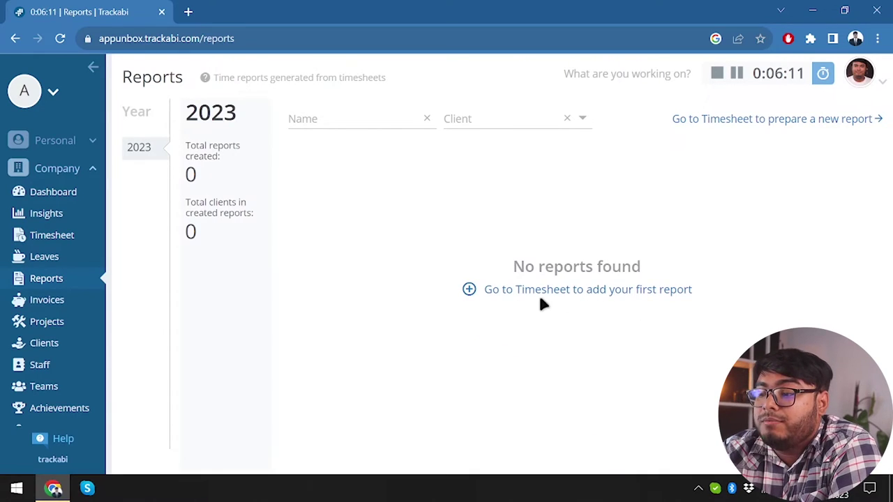
left_click(53, 302)
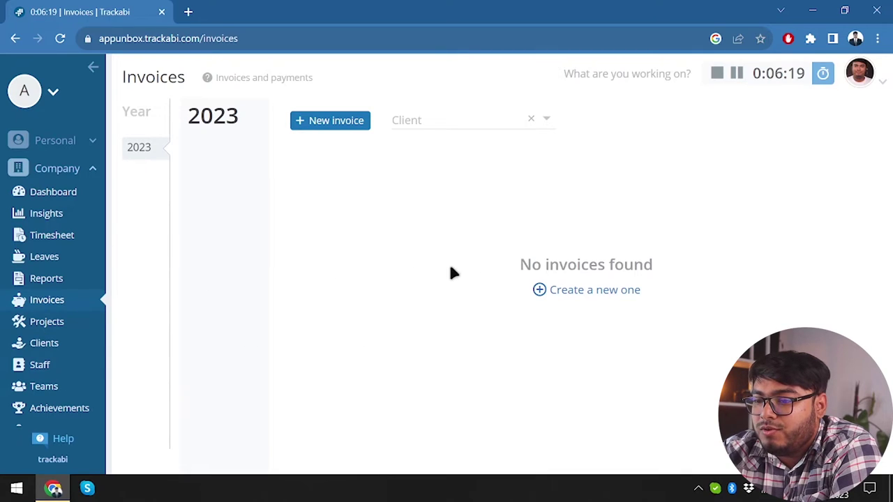
left_click(53, 326)
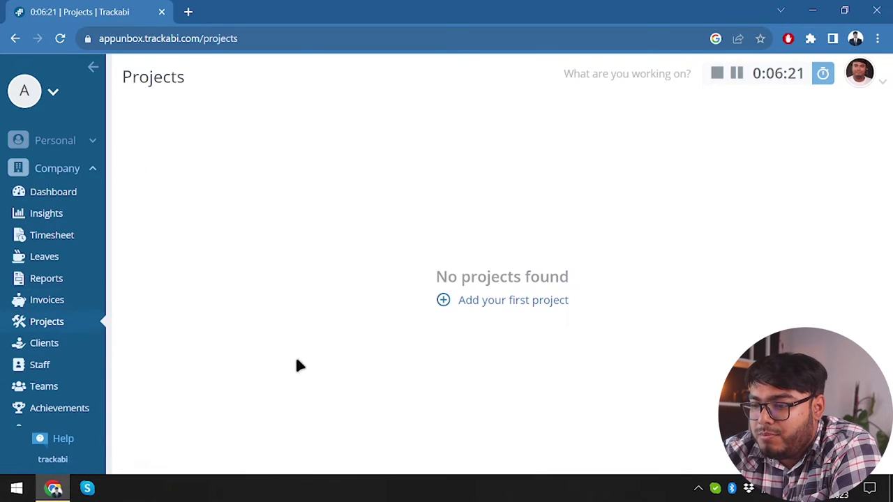
Start a new project named 'publish video' with estimates measured in Hours.
left_click(502, 308)
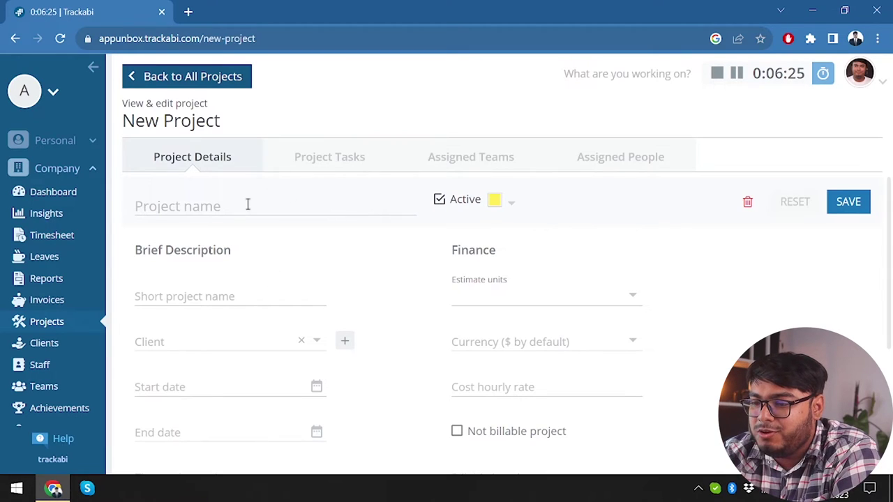
left_click(244, 207)
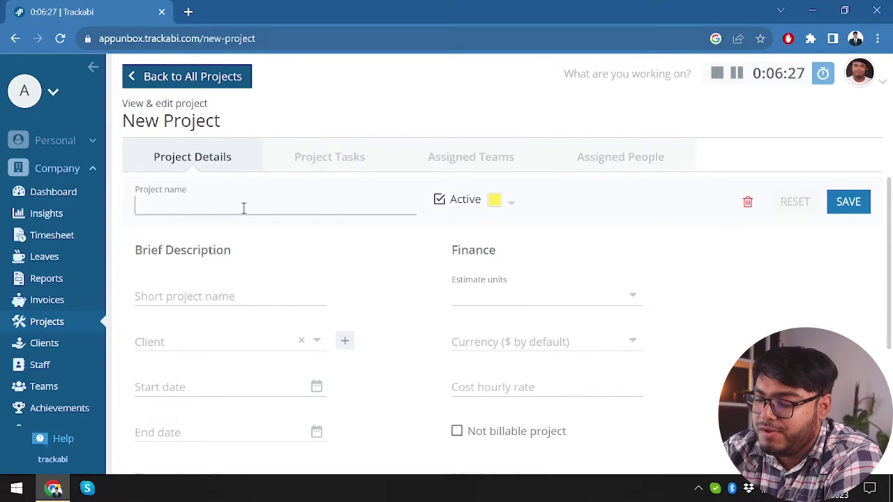
type("pub")
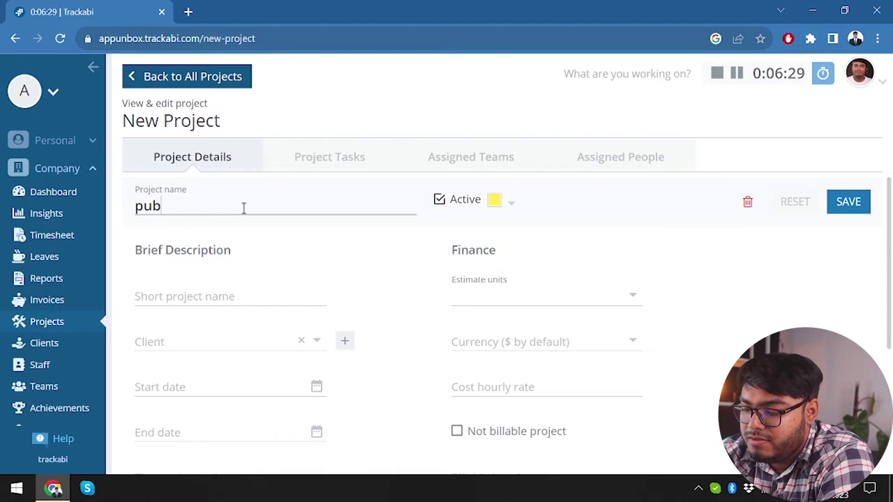
type("lish video")
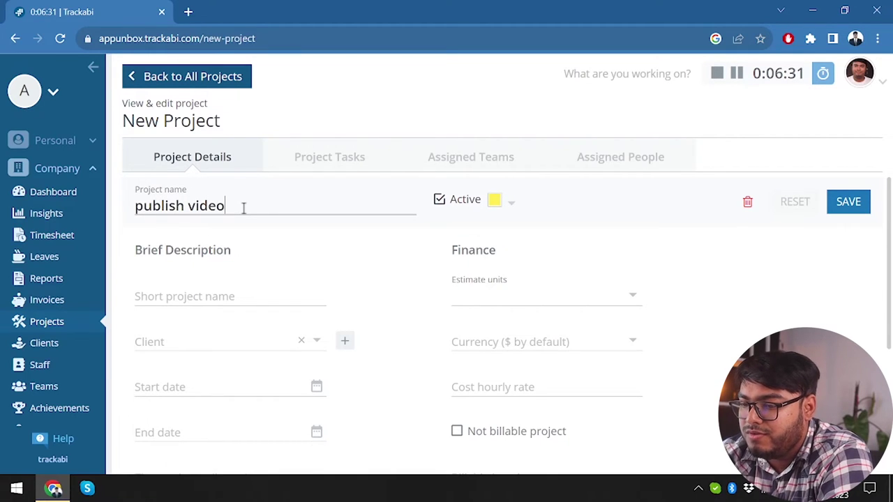
scroll(357, 340, "down", 1)
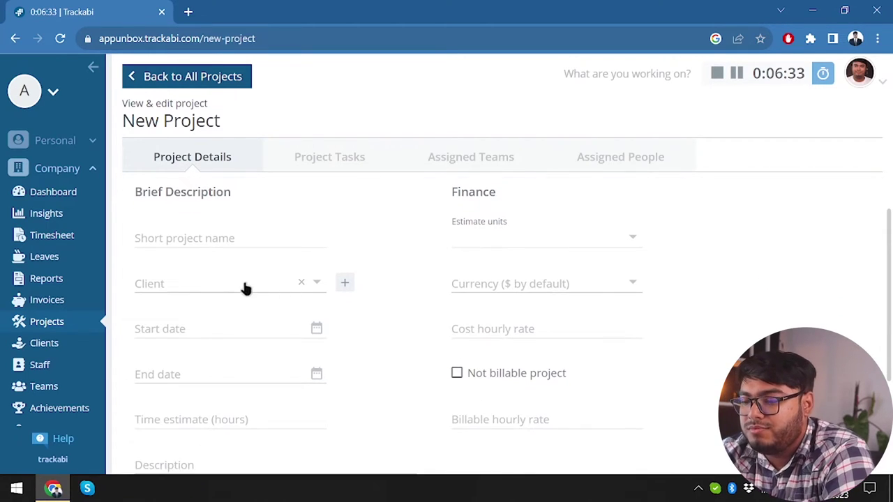
scroll(422, 304, "up", 1)
left_click(528, 300)
left_click(460, 346)
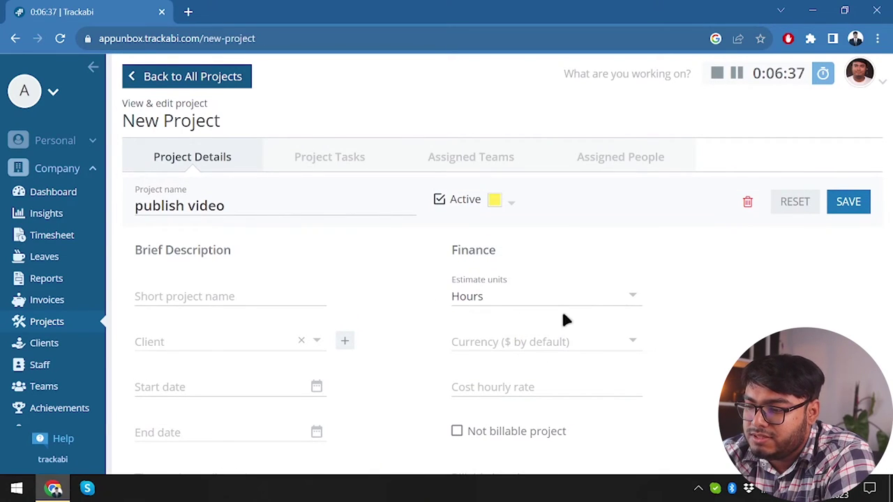
Set the project currency to US Dollar and the cost hourly rate to 10.
left_click(197, 295)
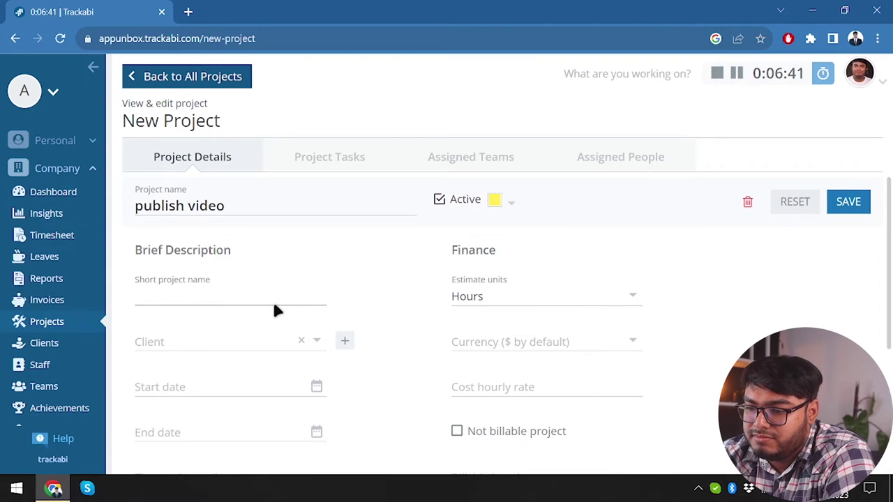
scroll(390, 293, "down", 2)
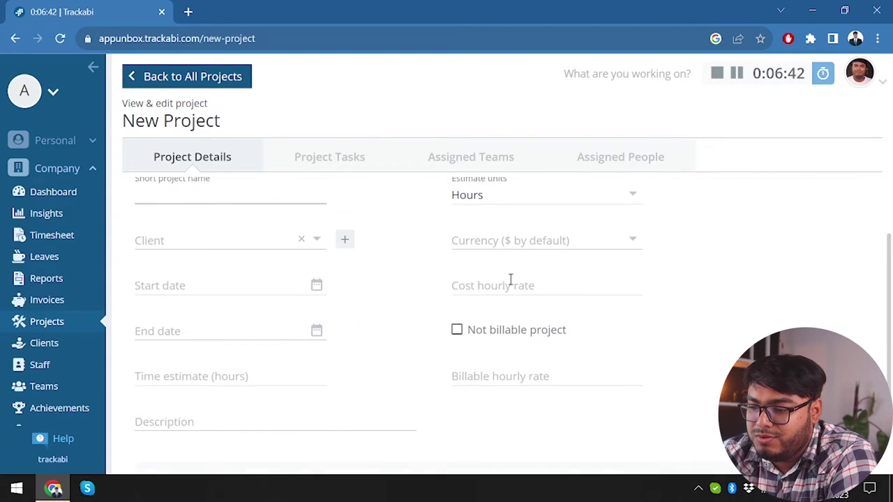
left_click(570, 258)
left_click(598, 303)
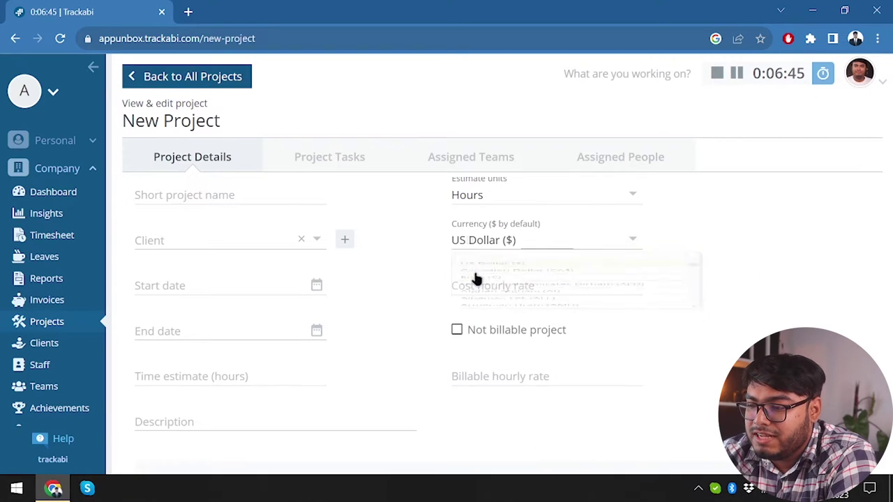
scroll(371, 279, "up", 2)
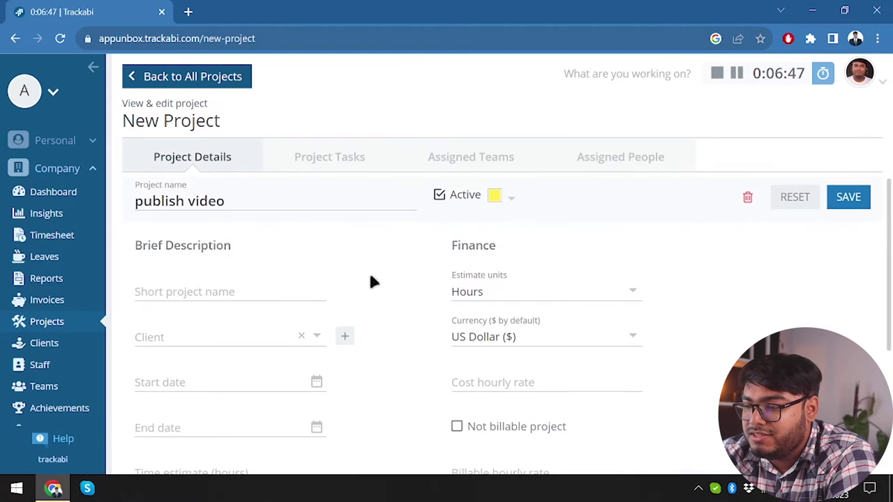
scroll(370, 281, "down", 2)
left_click(480, 313)
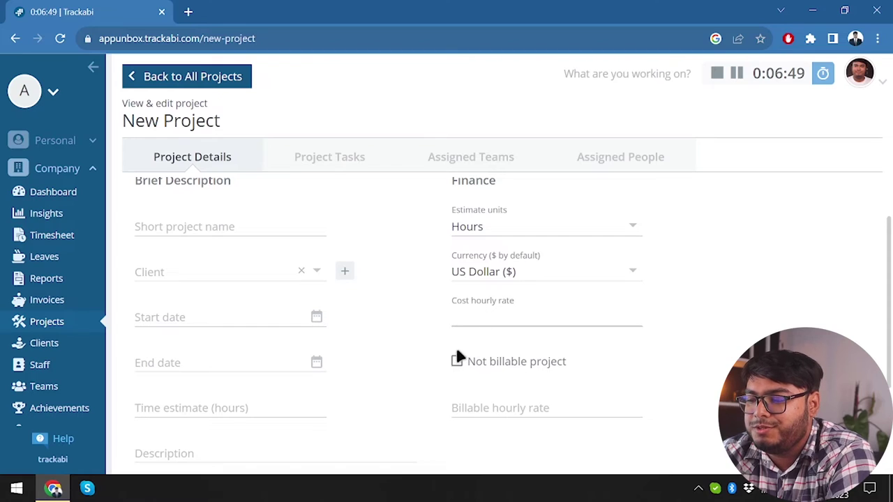
scroll(457, 359, "up", 1)
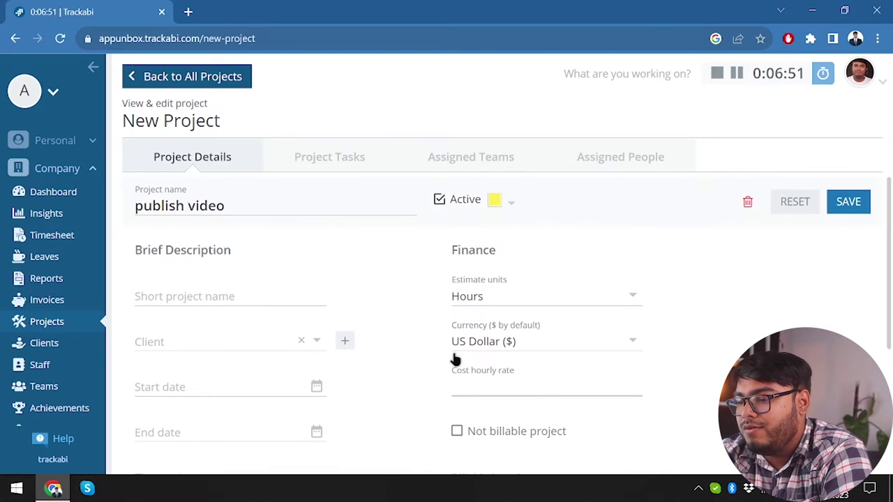
type("10")
Assign client test and set the project dates to Aug 21–25, 2023.
left_click(204, 339)
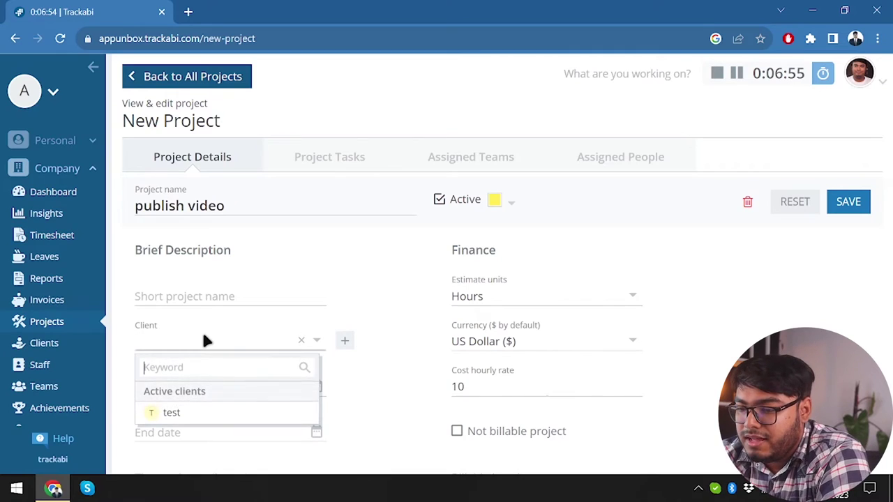
left_click(185, 413)
left_click(213, 292)
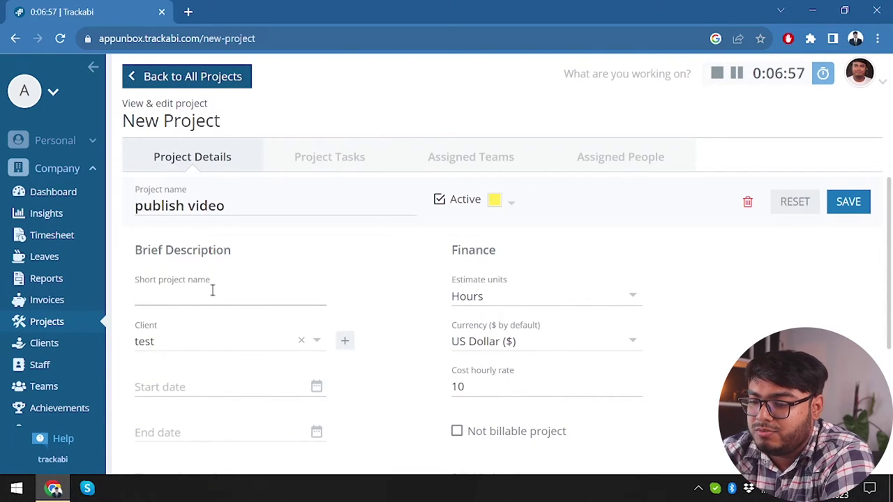
scroll(212, 291, "down", 3)
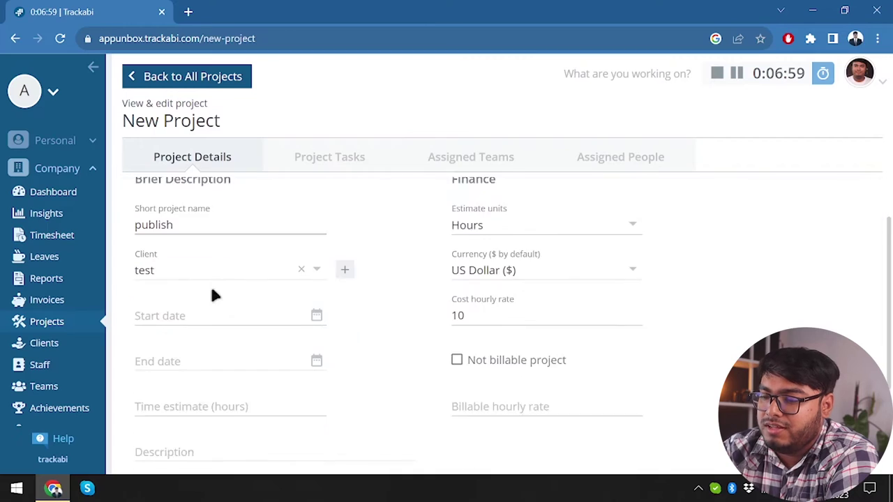
left_click(213, 289)
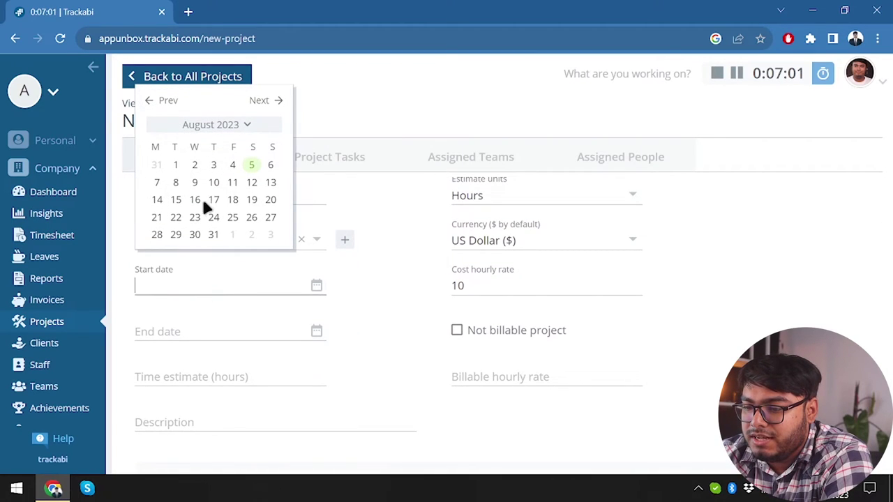
left_click(156, 217)
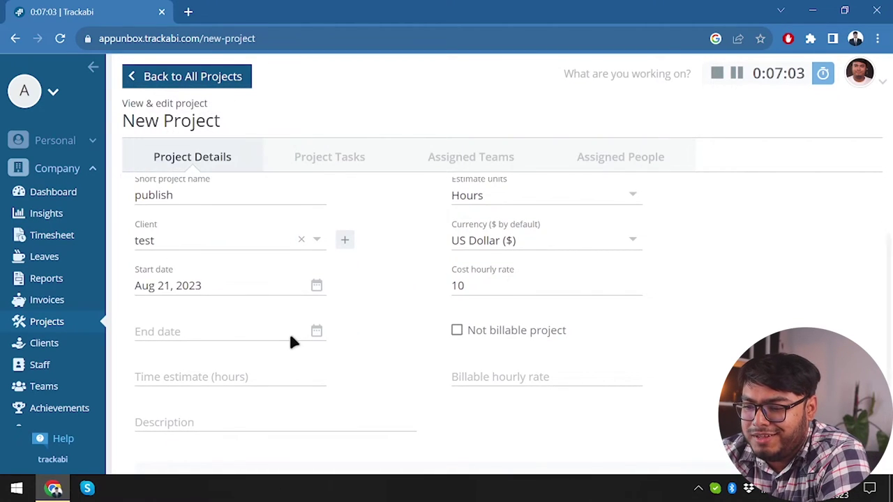
left_click(156, 327)
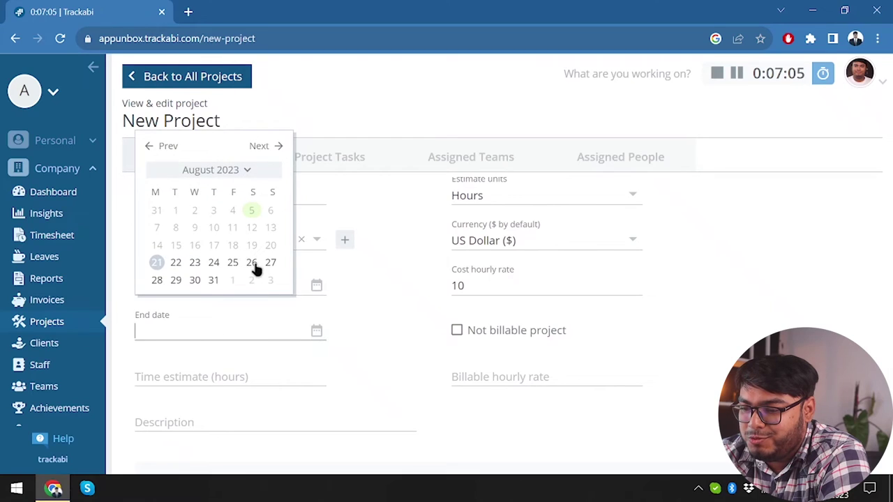
left_click(233, 262)
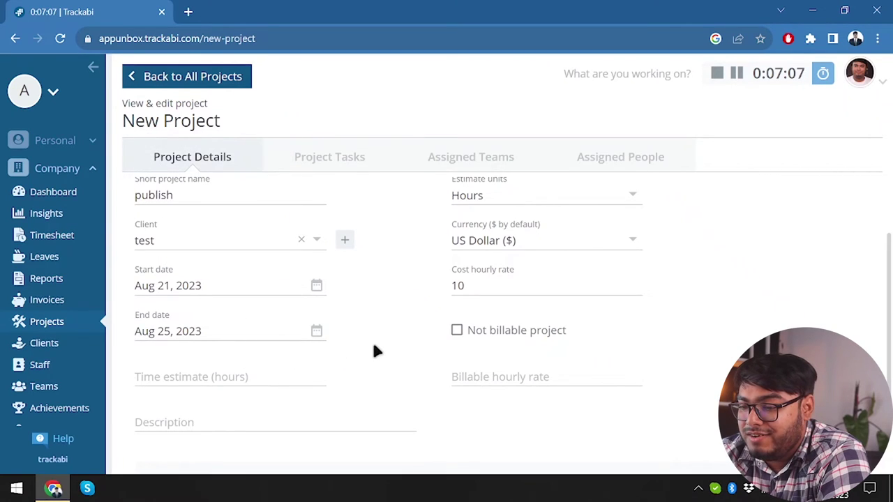
Enter the project's 25-hour time estimate.
scroll(374, 351, "down", 1)
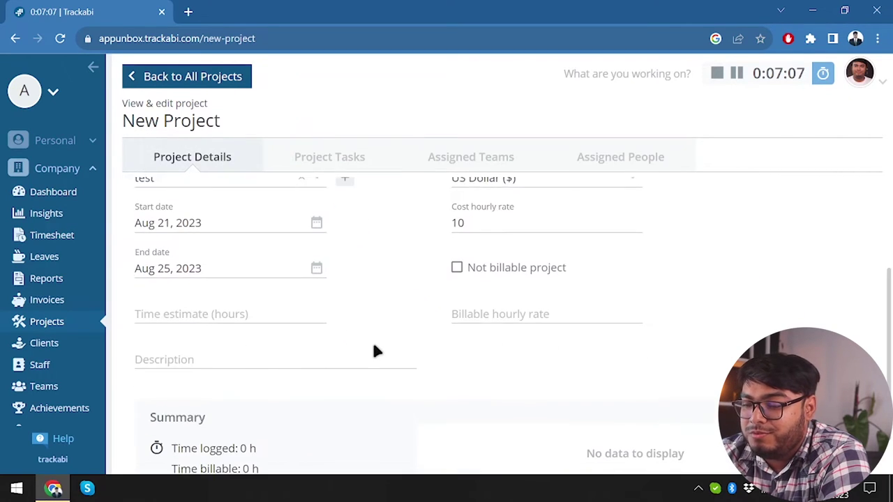
left_click(219, 311)
scroll(219, 311, "down", 1)
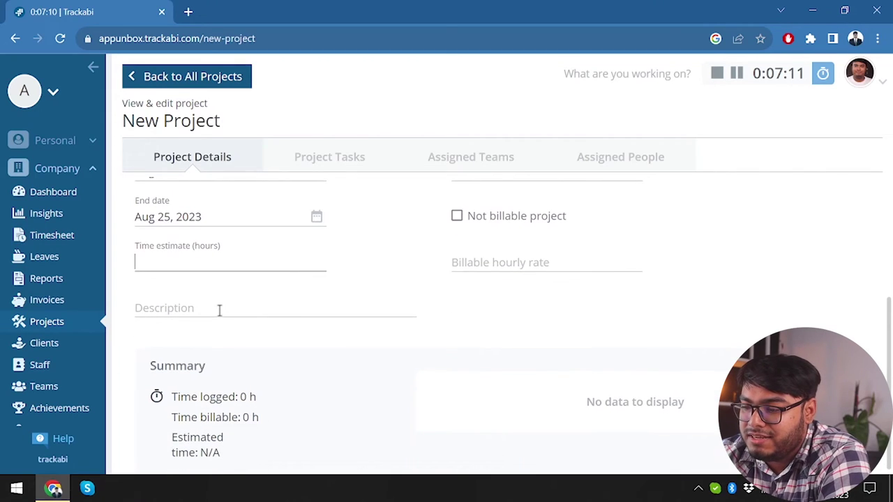
left_click(429, 311)
left_click(202, 259)
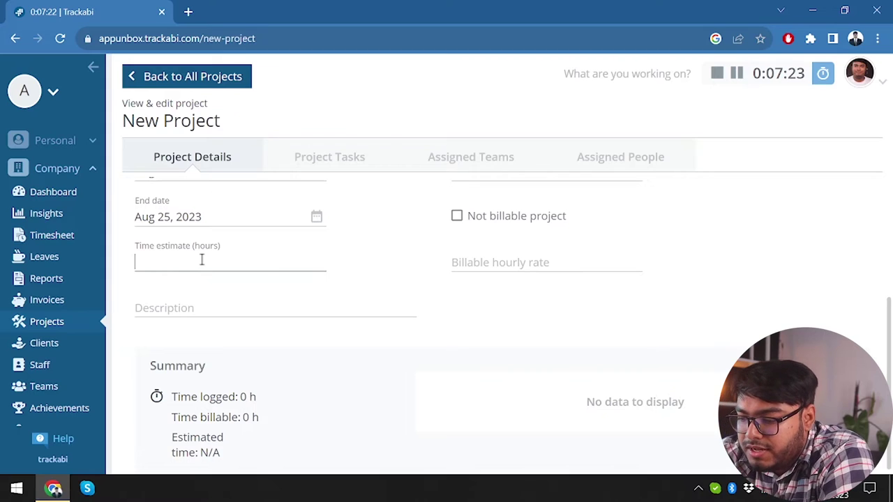
scroll(201, 260, "up", 3)
scroll(467, 372, "down", 1)
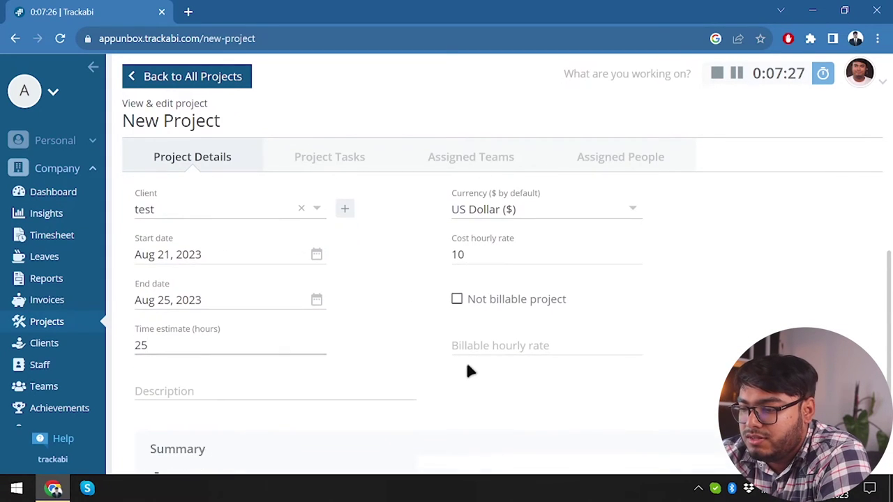
Mark the project as not billable and add the description 'ok done'.
left_click(457, 300)
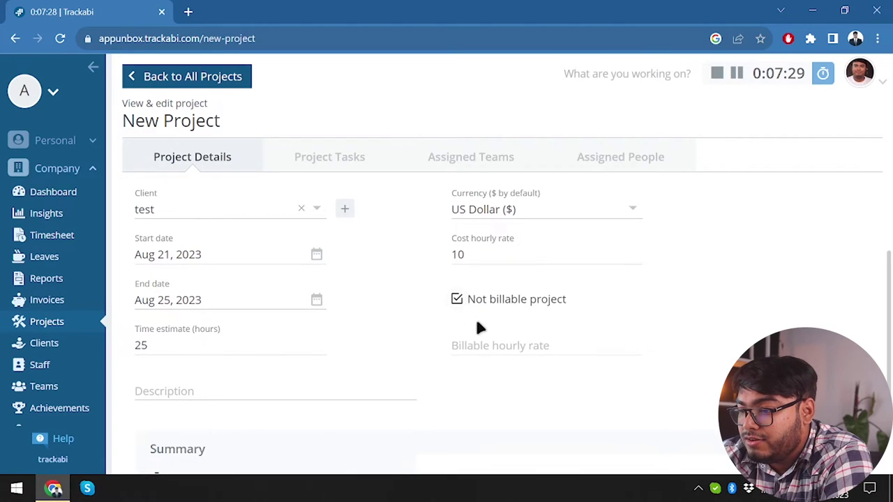
scroll(475, 318, "up", 2)
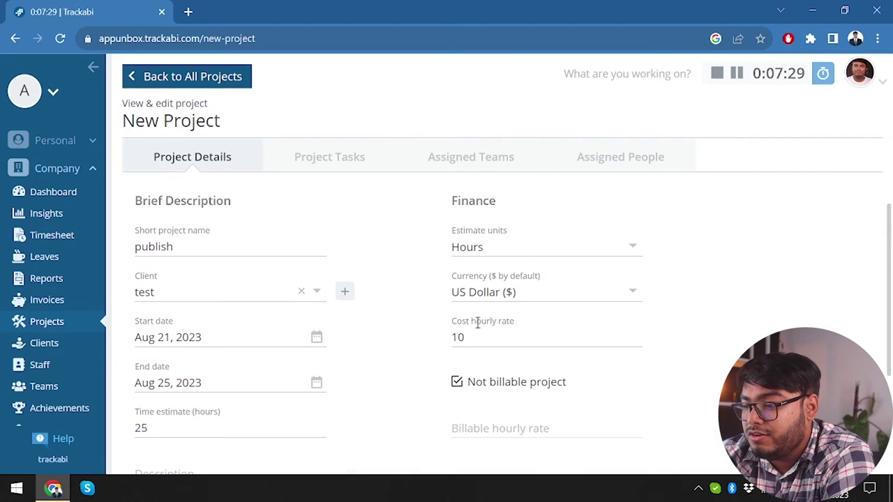
left_click(456, 384)
scroll(450, 404, "down", 3)
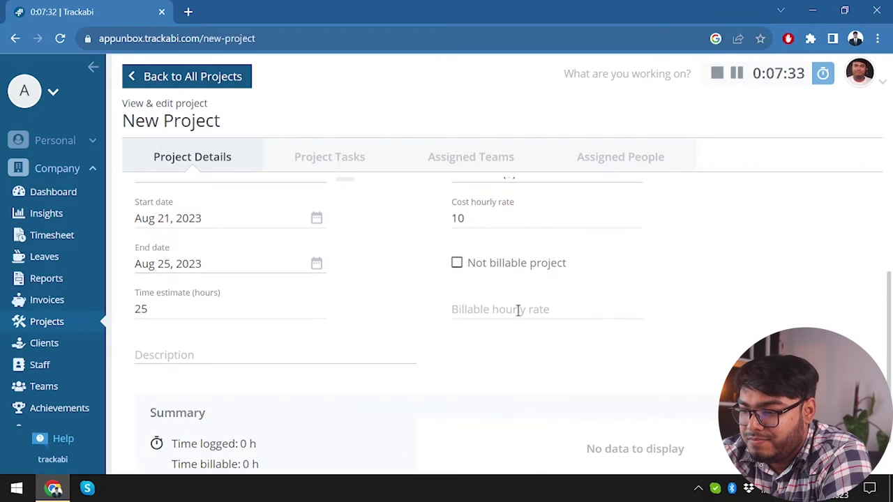
left_click(458, 263)
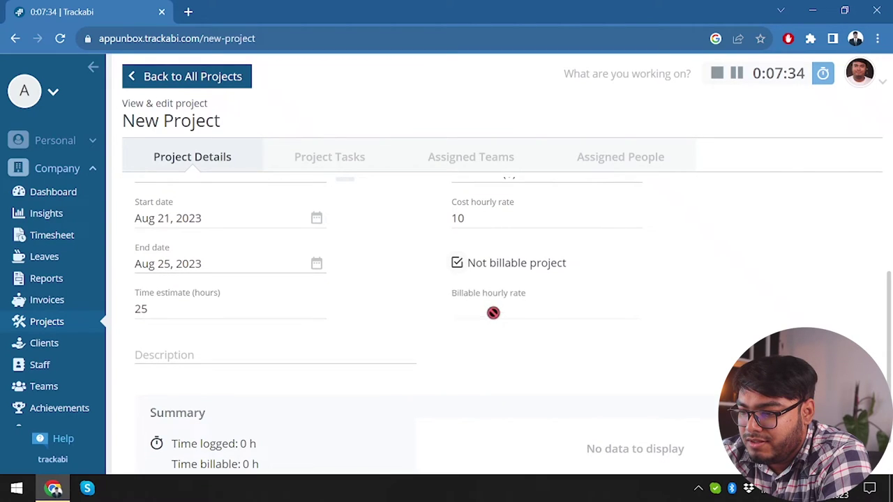
left_click(458, 265)
left_click(505, 312)
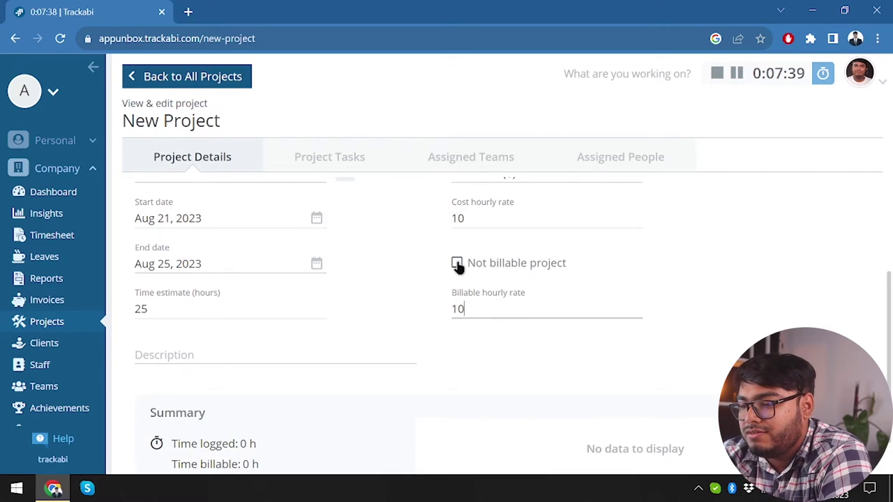
left_click(457, 265)
left_click(455, 263)
left_click(518, 315)
left_click(453, 262)
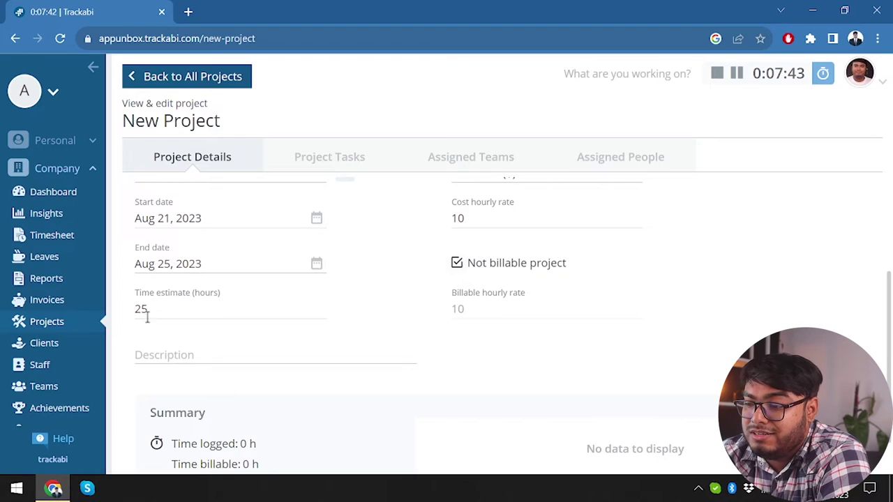
left_click(188, 348)
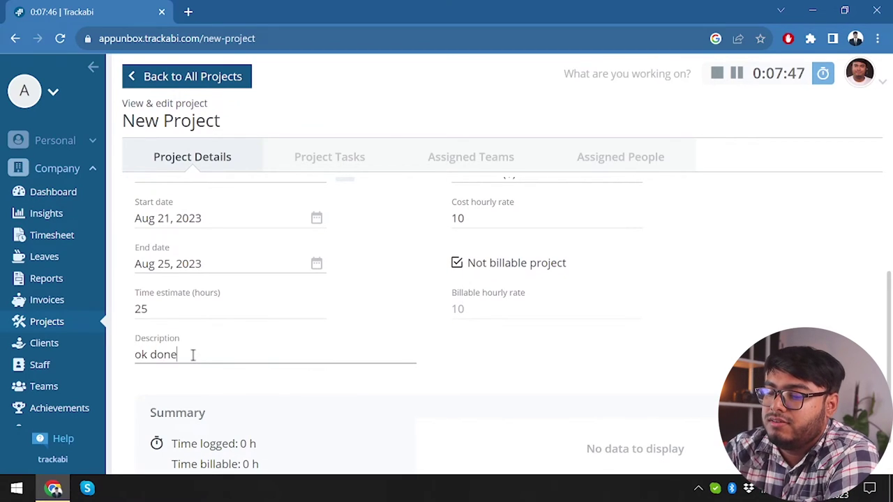
scroll(193, 355, "up", 5)
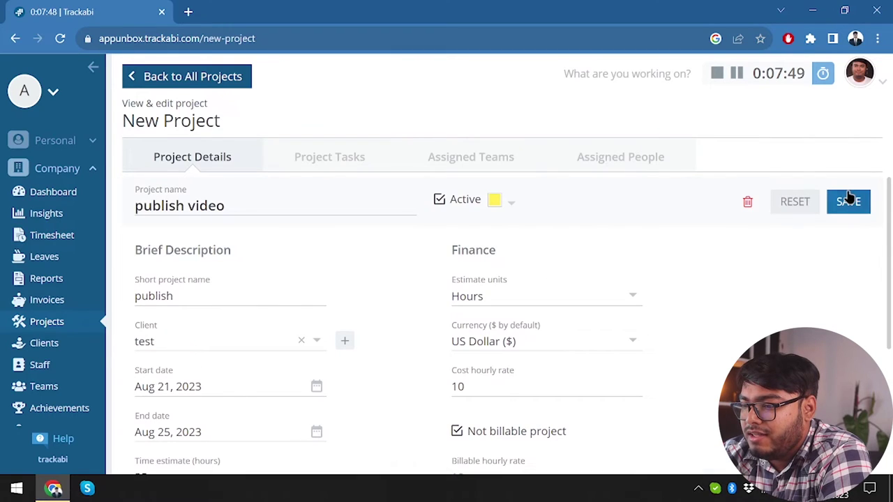
Save the 'publish video' project and view its page showing a 25 h estimate.
left_click(848, 200)
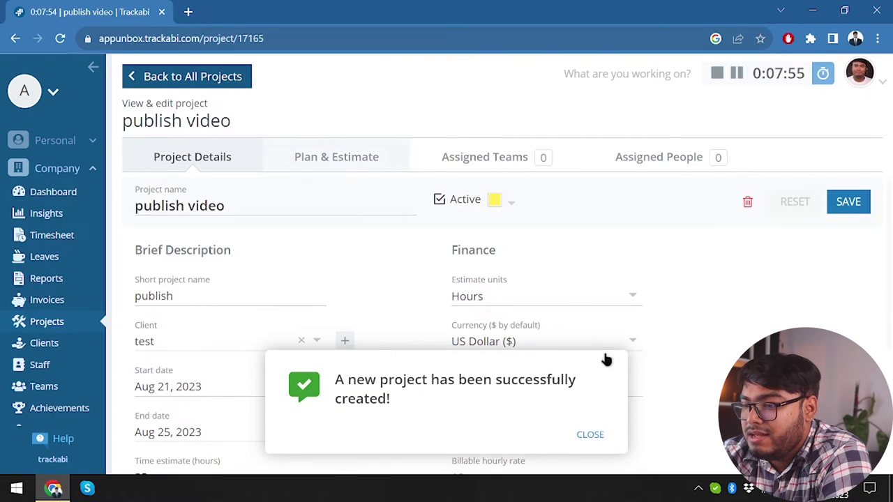
left_click(590, 433)
scroll(612, 352, "down", 4)
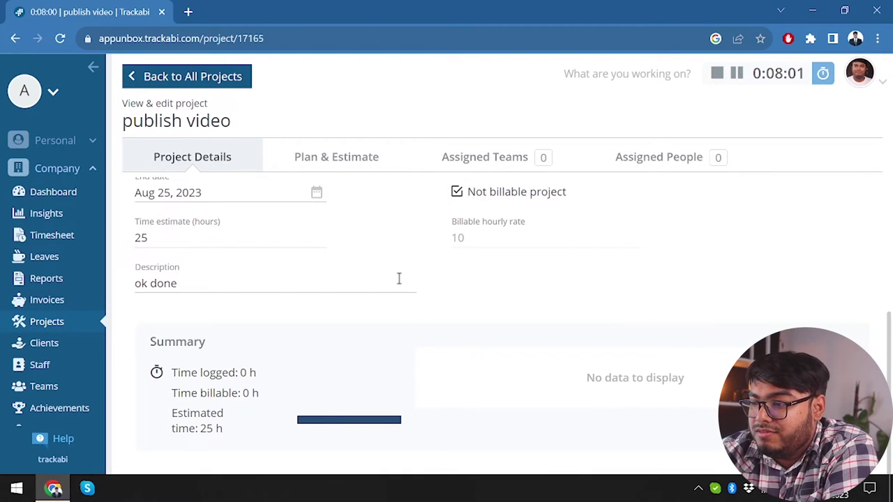
scroll(398, 279, "up", 4)
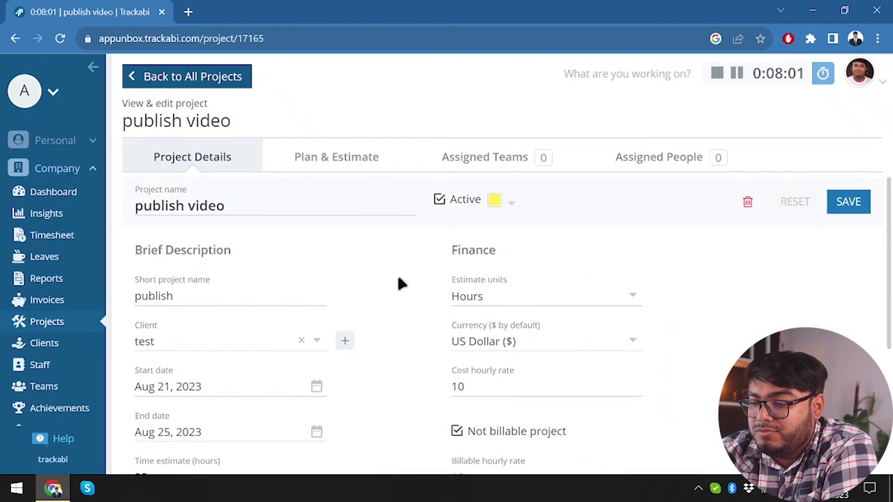
Browse Clients, then the Staff tabs: one current employee, no pending invitations or former employees.
left_click(35, 345)
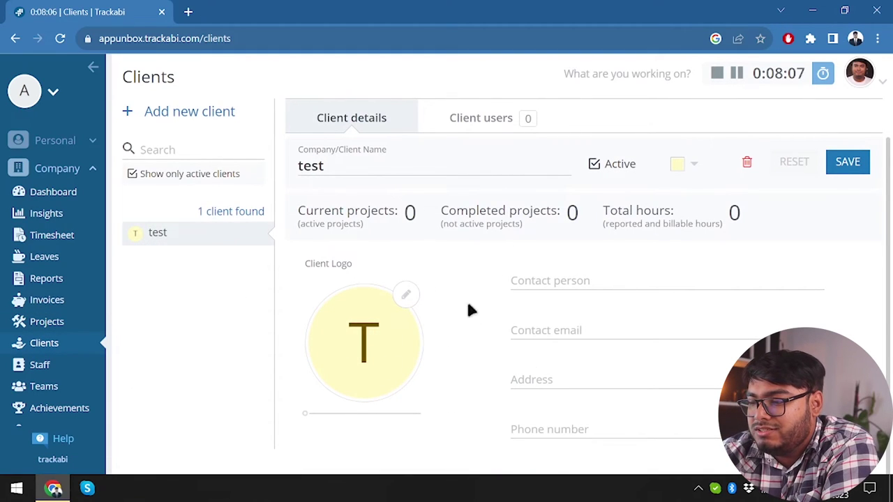
scroll(399, 258, "down", 1)
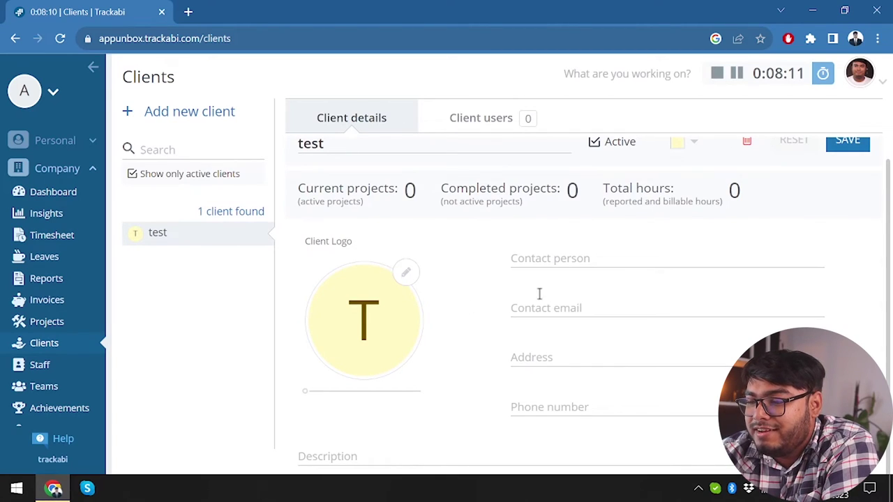
left_click(56, 371)
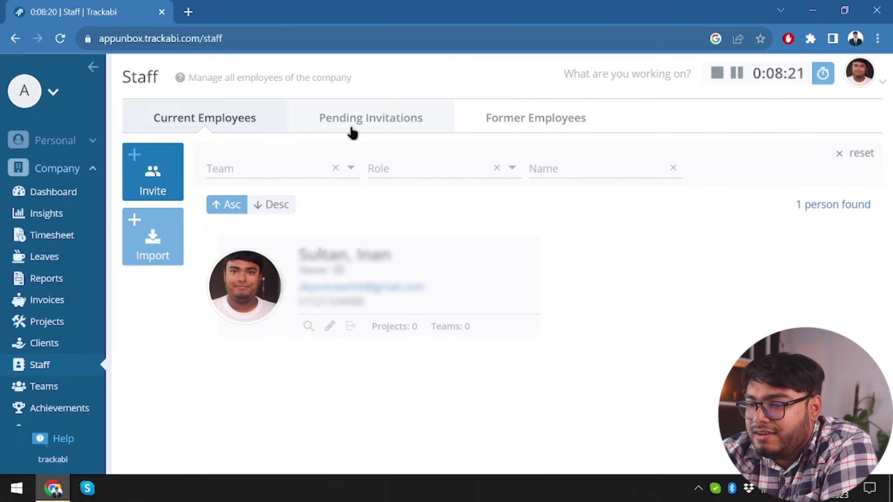
left_click(381, 117)
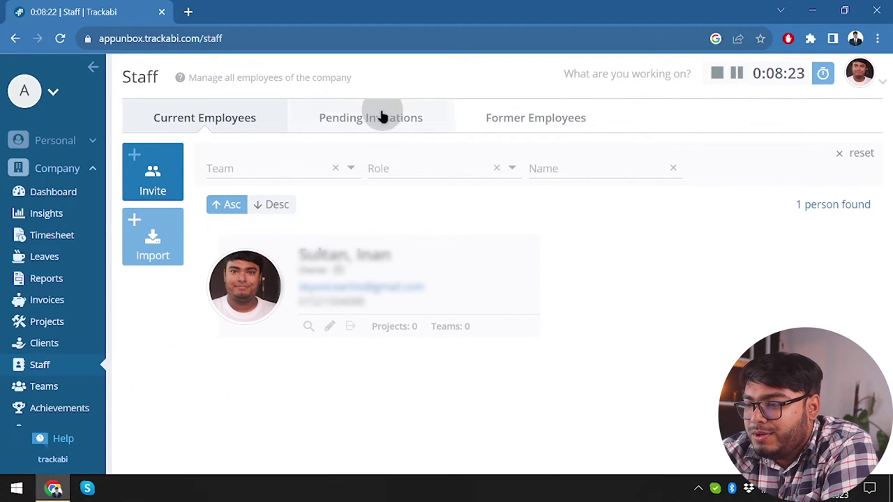
left_click(237, 114)
left_click(542, 120)
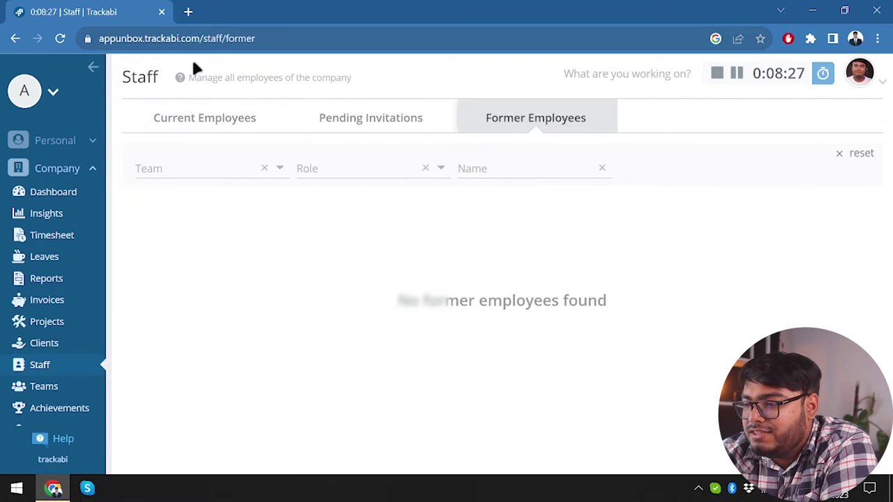
left_click(383, 123)
left_click(200, 116)
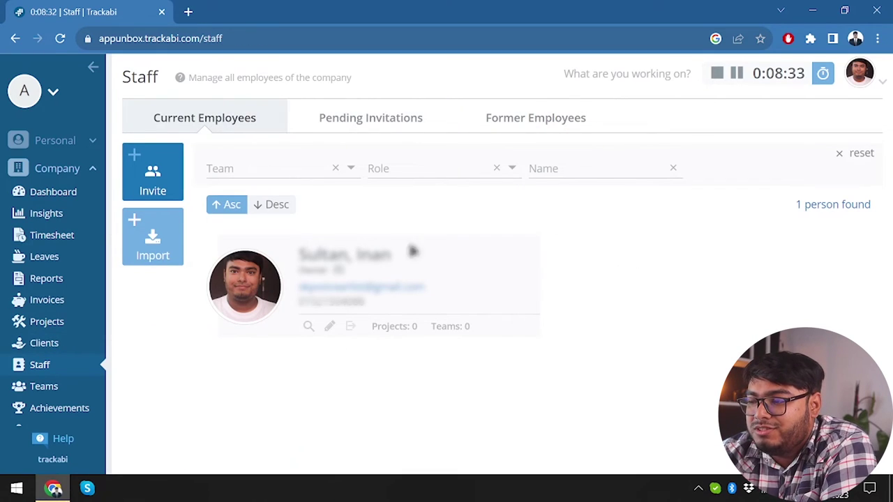
Go to the Achievements page and choose the superhero badge for the achievement.
left_click(43, 390)
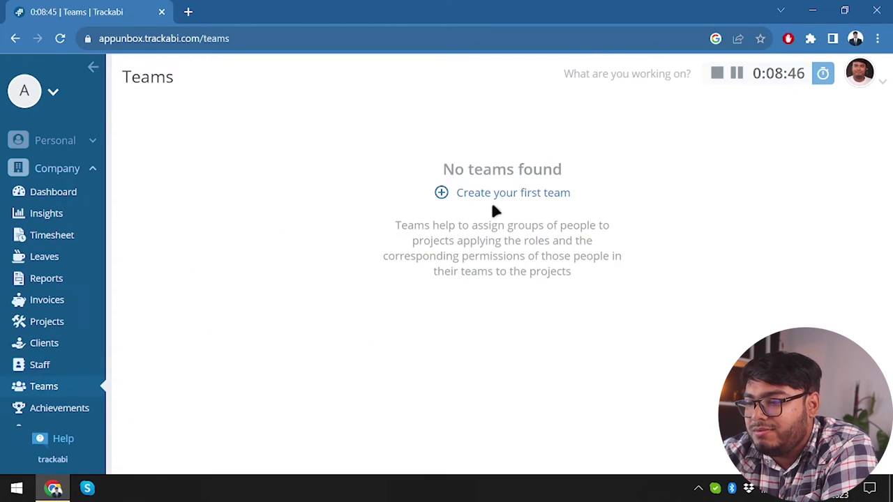
scroll(48, 362, "down", 1)
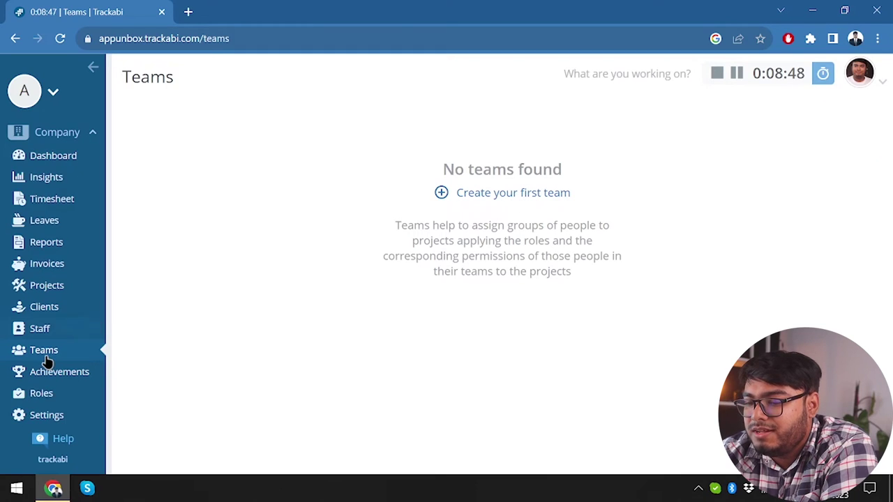
left_click(48, 369)
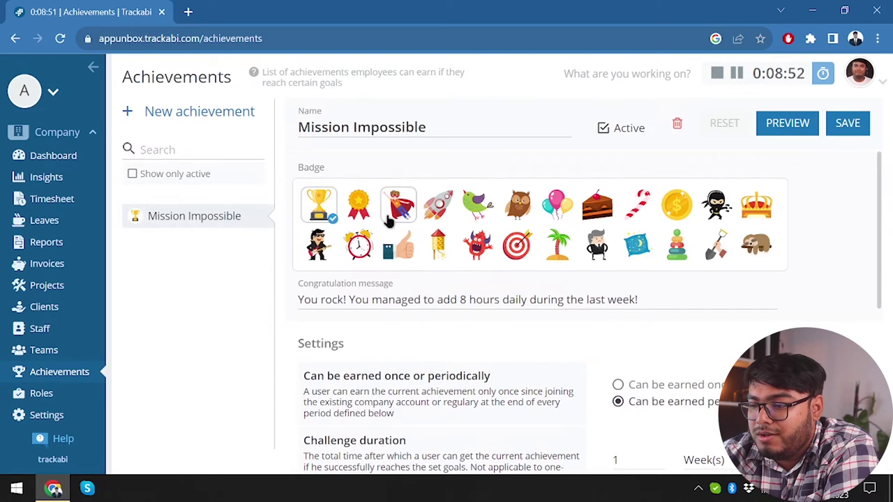
left_click(358, 204)
Rename the achievement to 'Employee of the month', save it, and dismiss the confirmation.
left_click(399, 204)
left_click(451, 126)
double_click(450, 126)
key("ctrl+a")
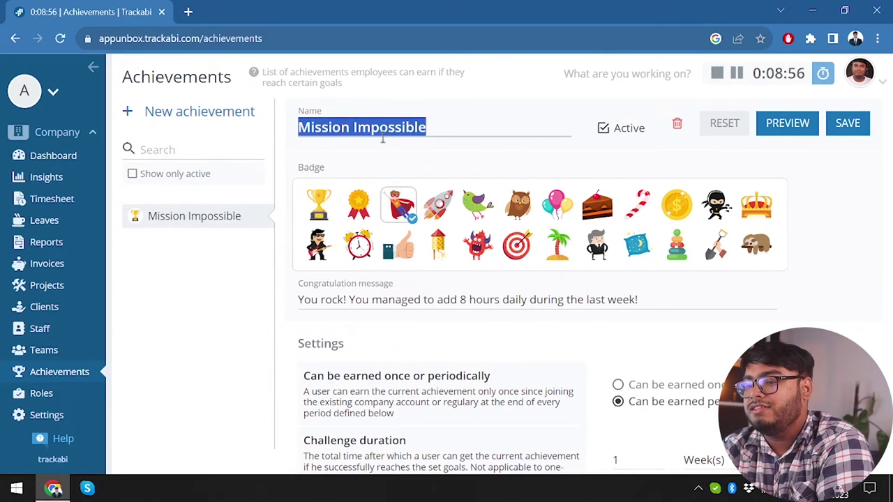
type("Emplo")
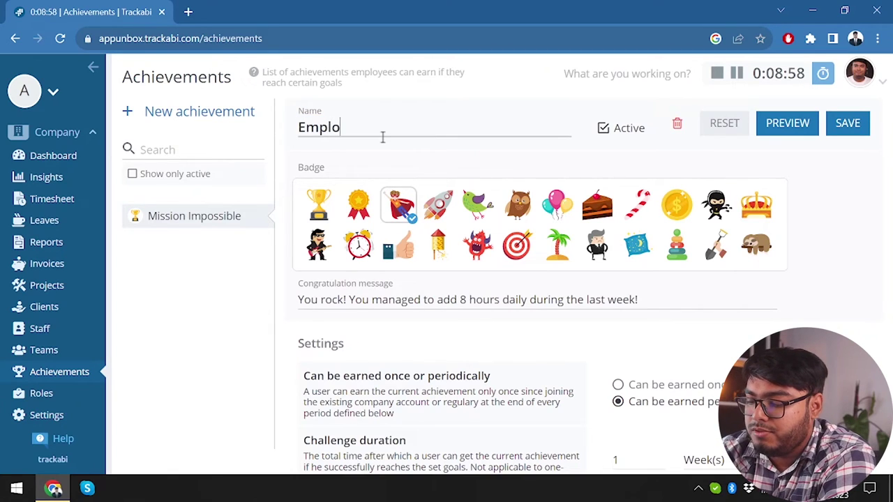
type("yee of the month")
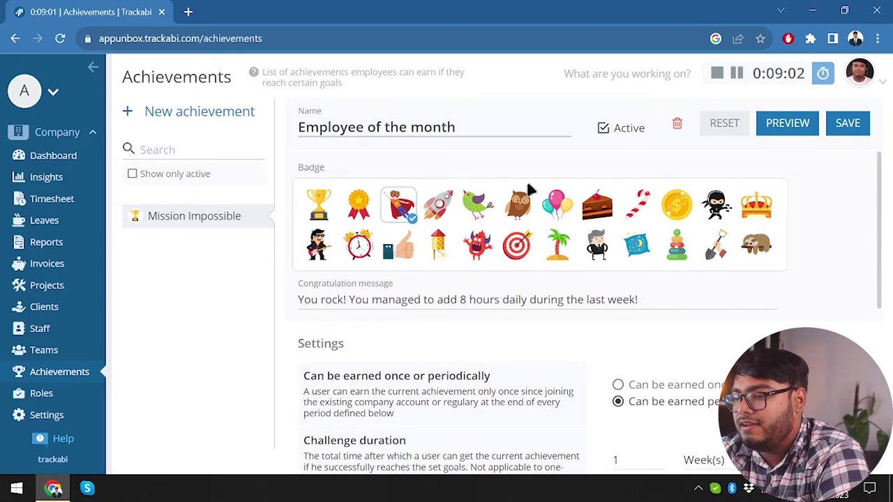
scroll(523, 192, "down", 1)
scroll(528, 189, "down", 1)
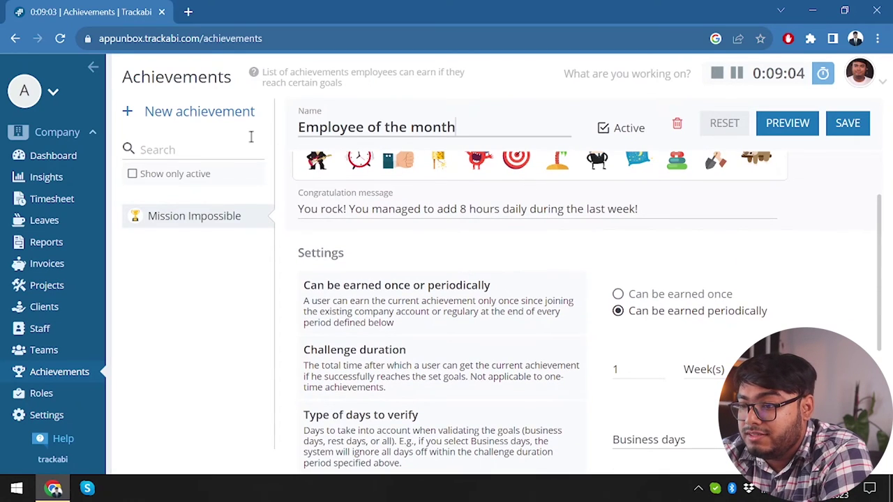
left_click(848, 133)
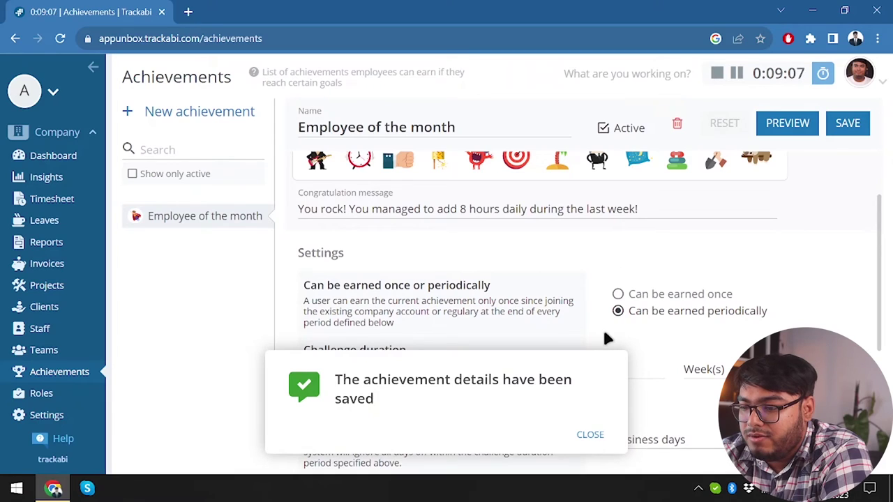
left_click(591, 436)
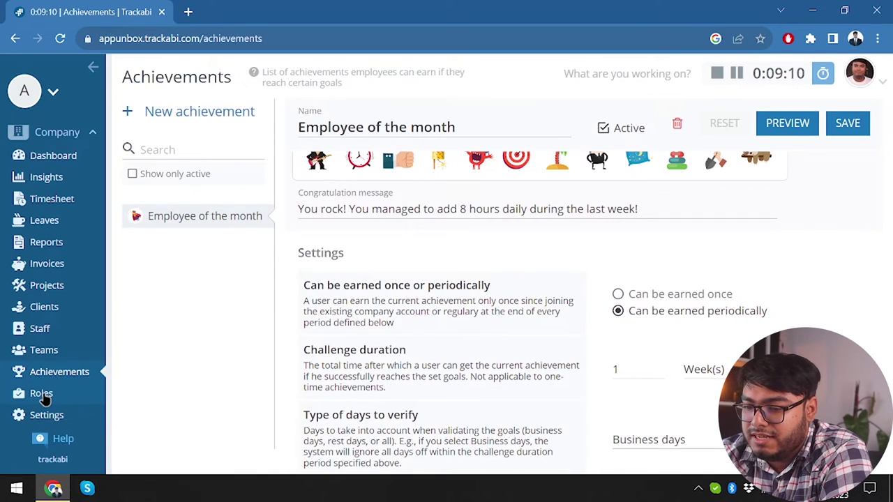
Look over Roles and Time tracking settings, ending on the appunbox Company profile settings.
left_click(40, 394)
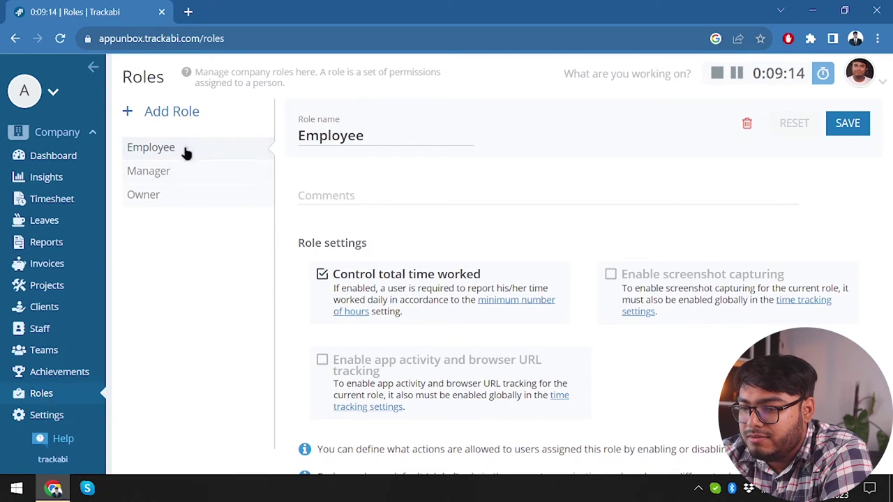
left_click(44, 418)
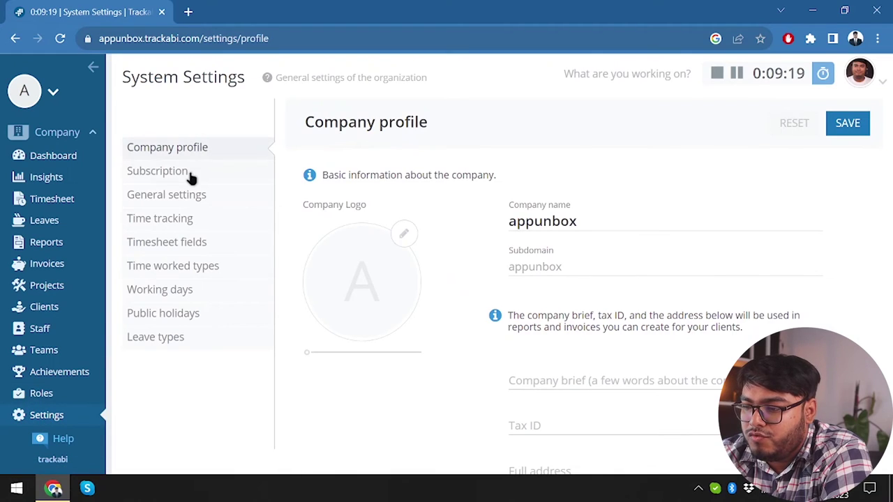
left_click(201, 222)
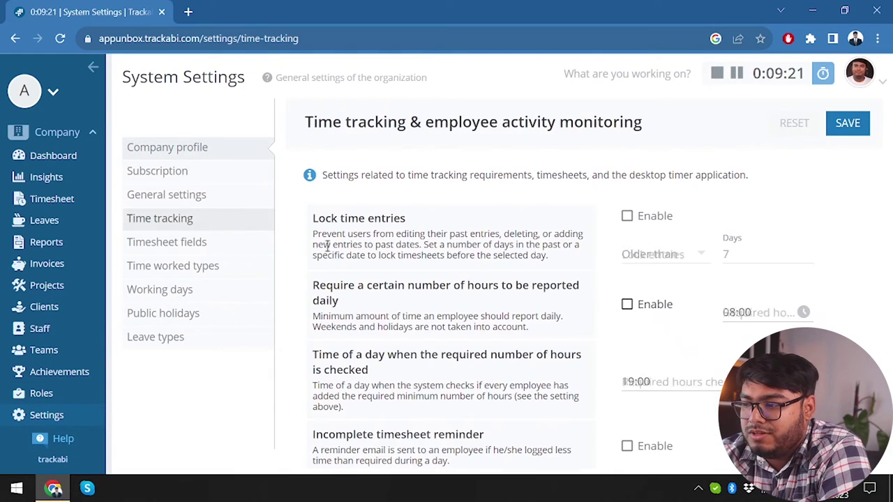
left_click(225, 152)
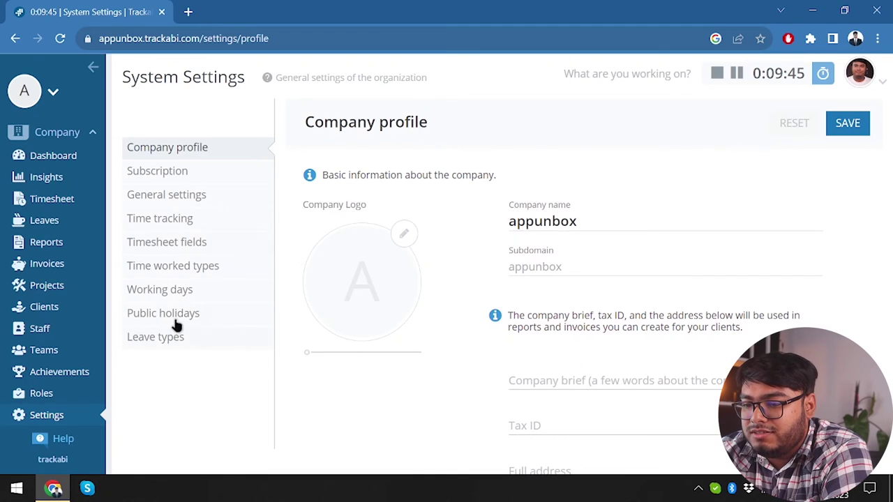
scroll(60, 265, "up", 1)
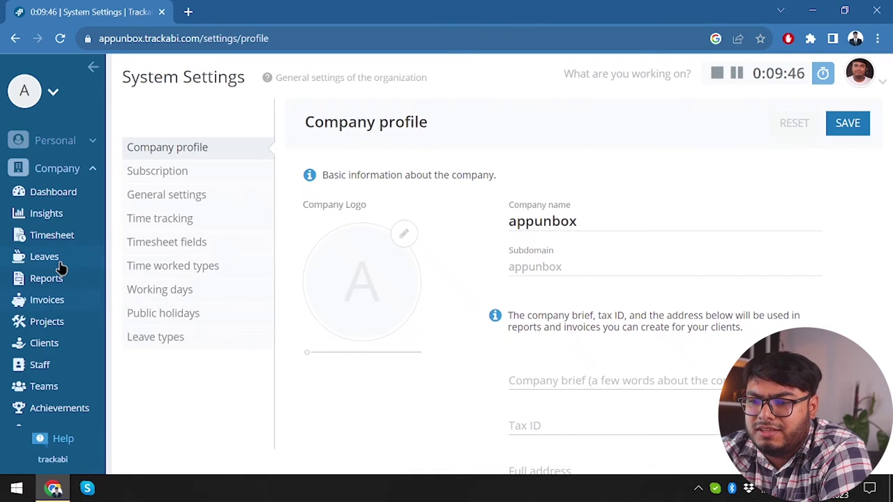
Expand the Personal section and view My Timesheet showing today's 02:31 total.
left_click(72, 140)
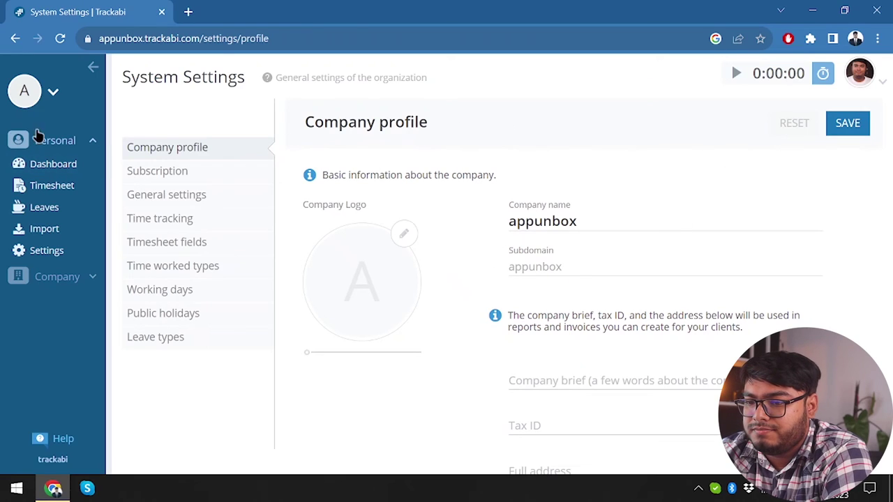
left_click(61, 185)
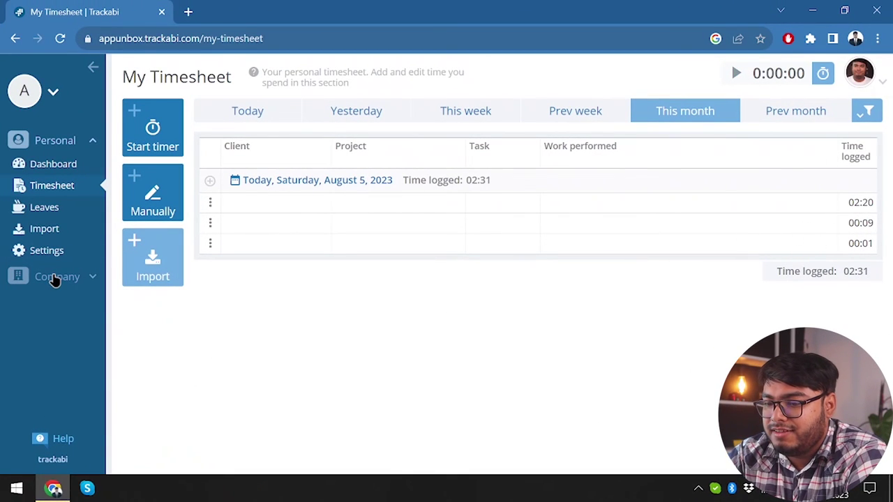
Expand the Company section and go to Insights for today's 02:31 daily summary.
left_click(56, 278)
scroll(85, 298, "down", 1)
left_click(45, 215)
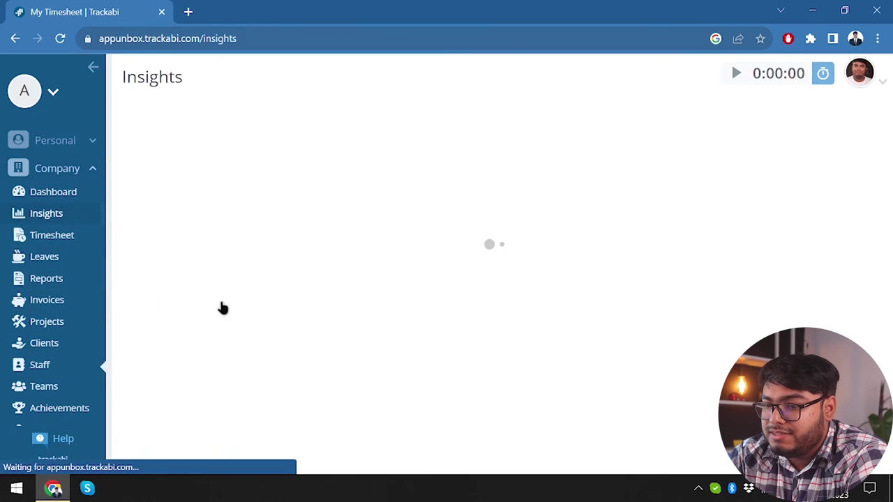